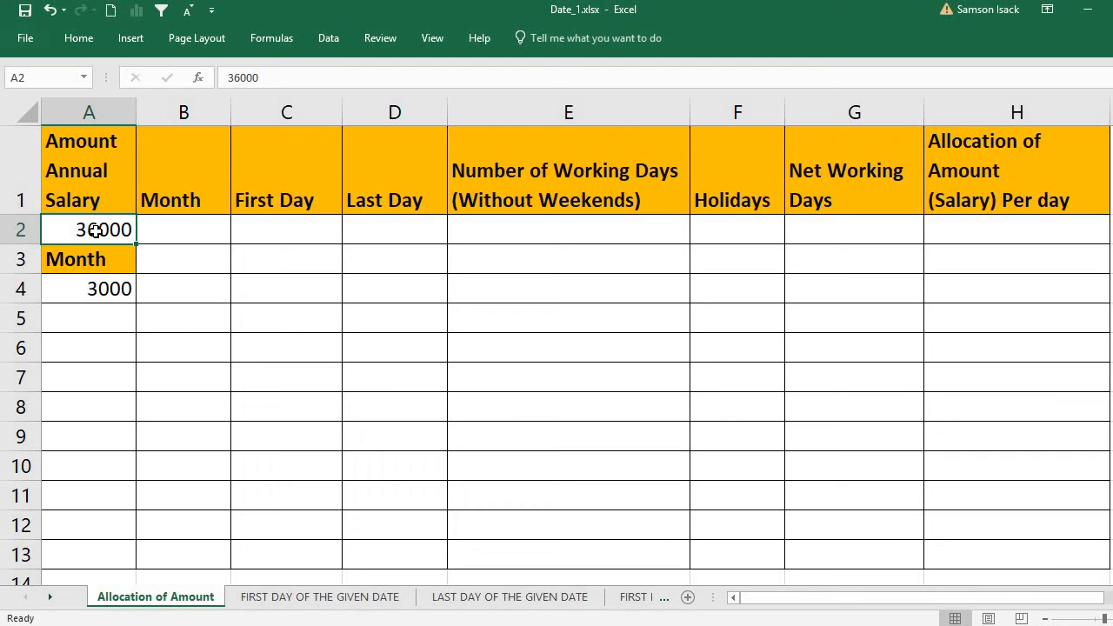
Step: Calculate the monthly salary in cell A4 with the formula =A2/12
click(89, 294)
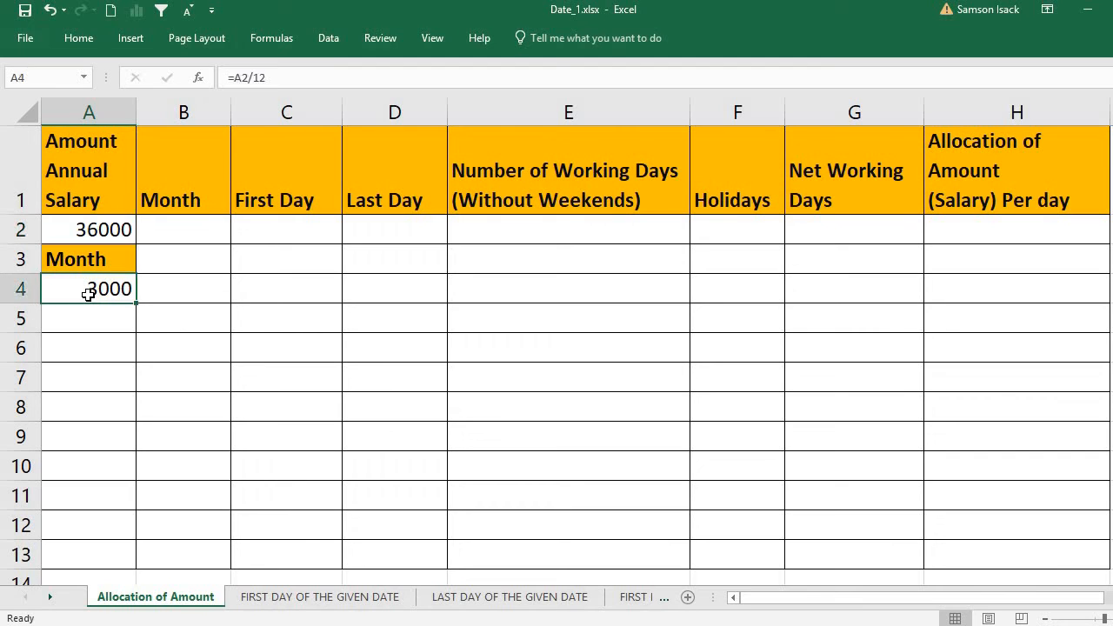
text(=)
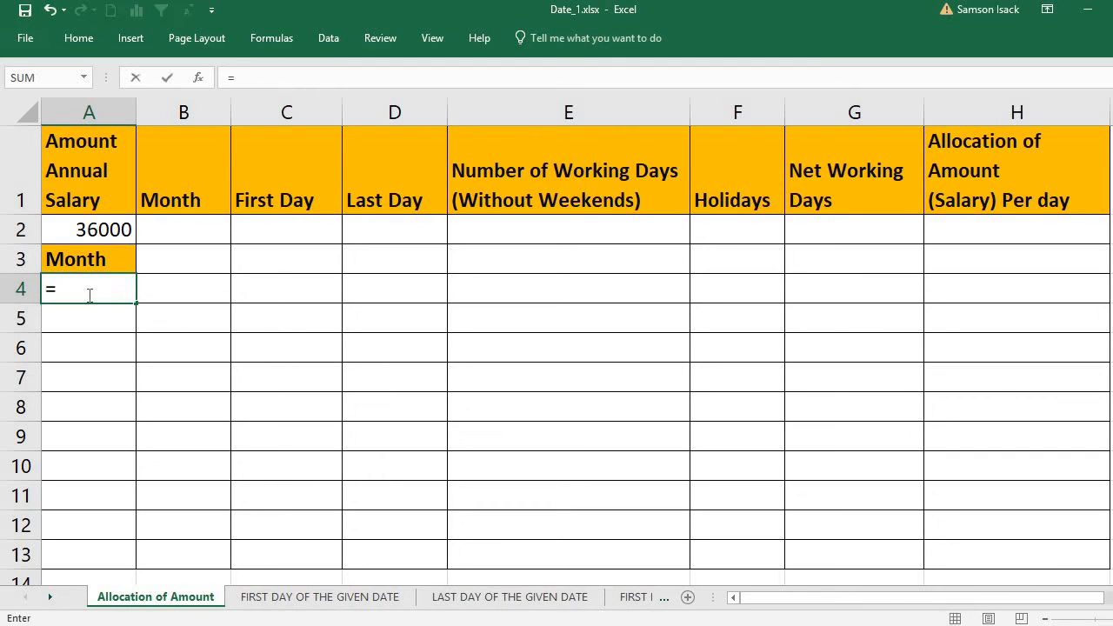
click(94, 233)
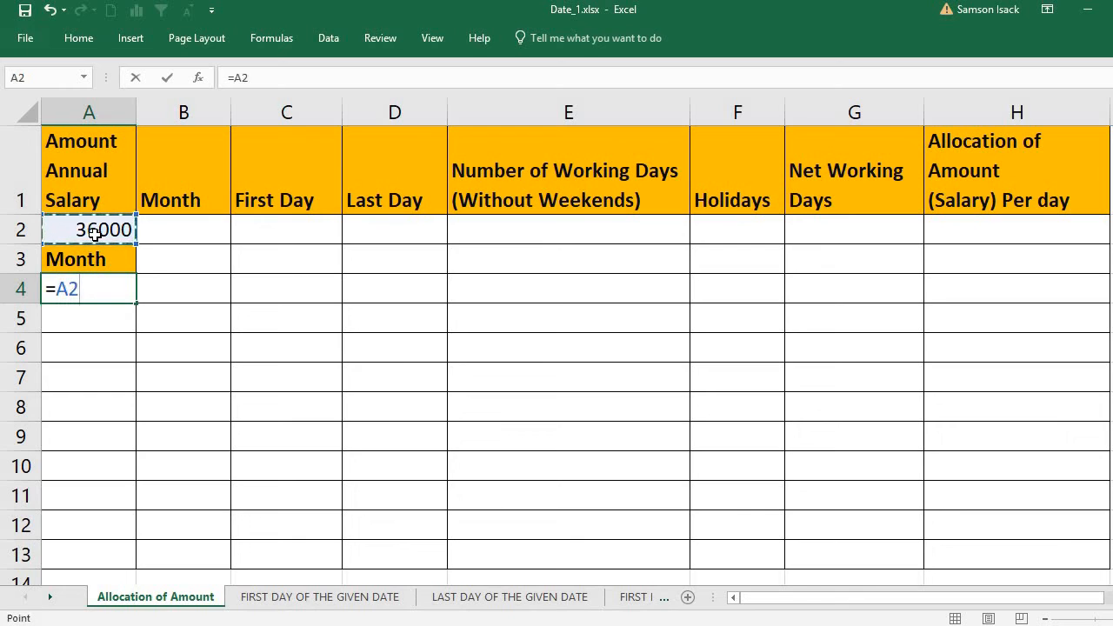
text(/12)
key(Return)
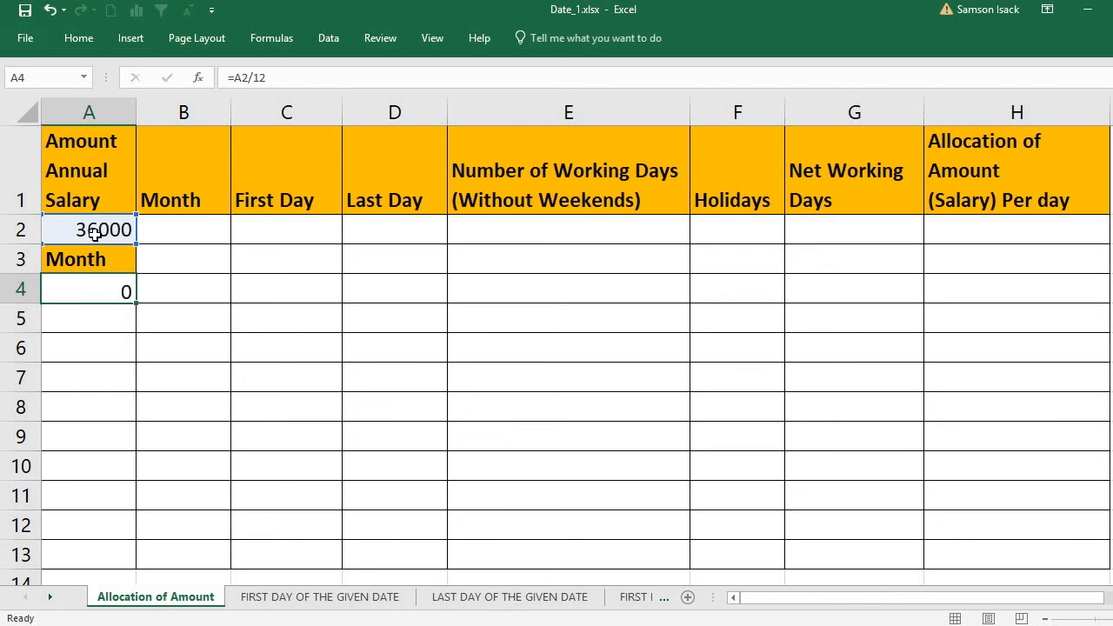
click(96, 287)
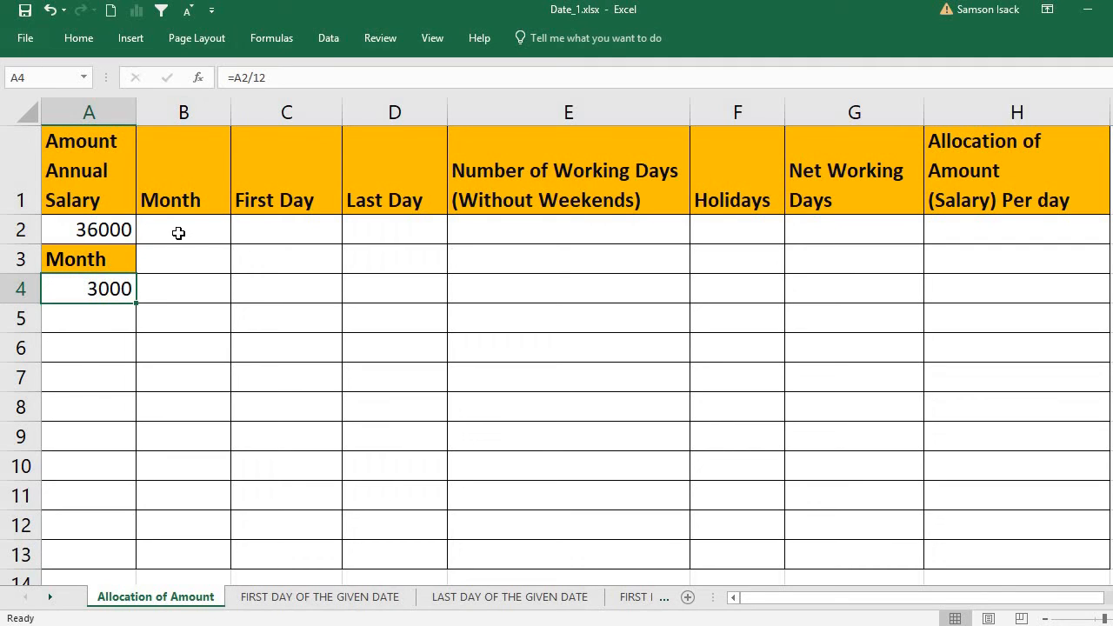
Step: Format the Month cells B2:B13 with the custom number format mmm-yy
drag(179, 231, 179, 557)
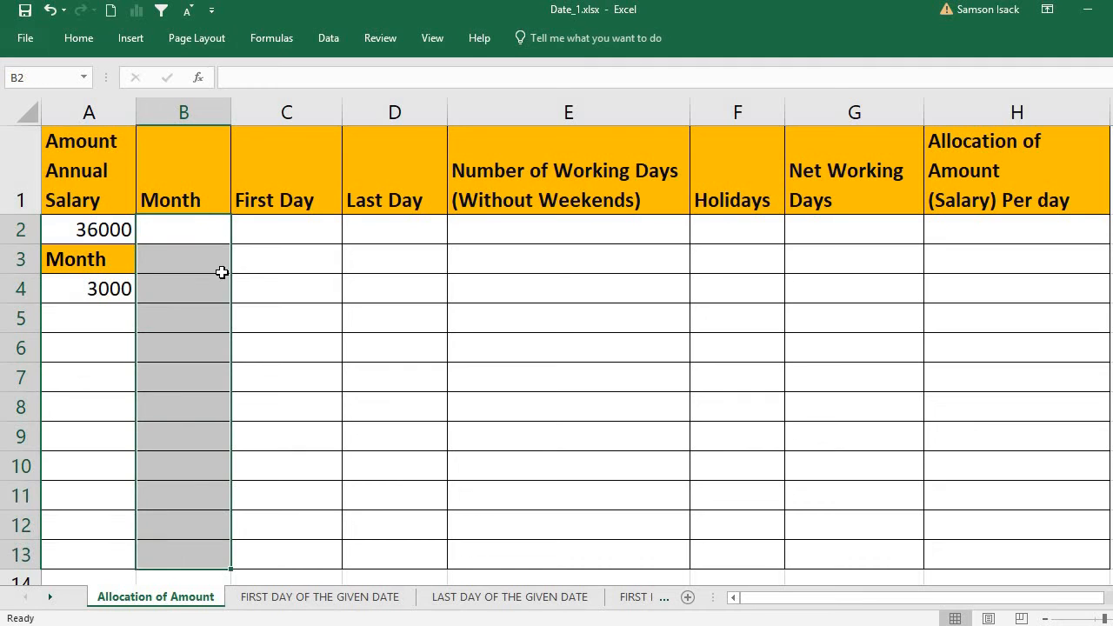
right_click(207, 271)
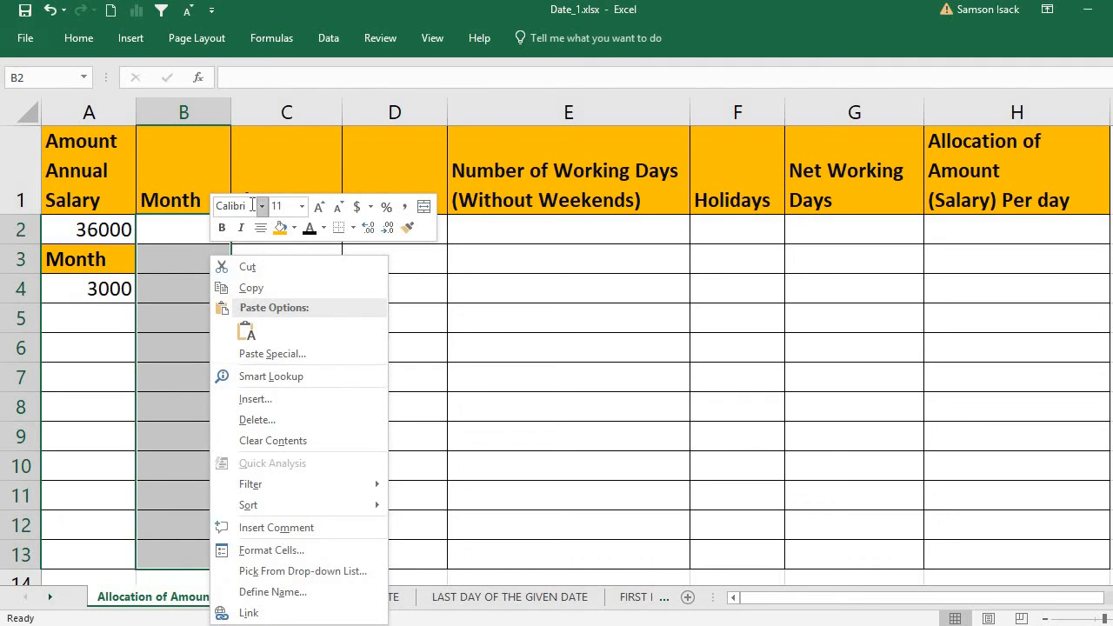
click(286, 556)
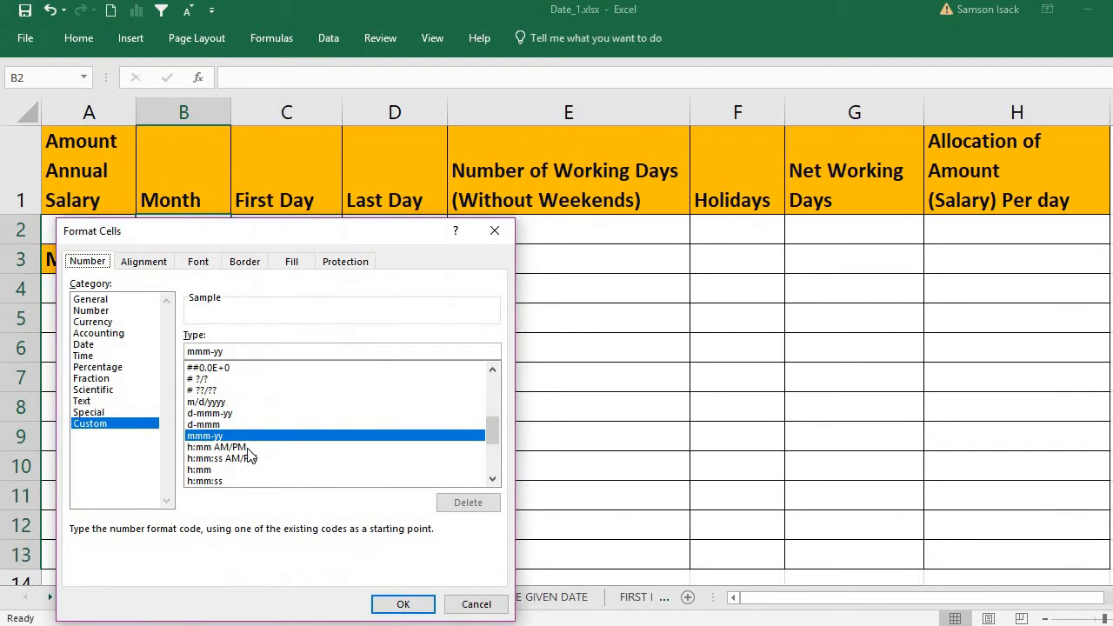
click(239, 435)
double_click(239, 434)
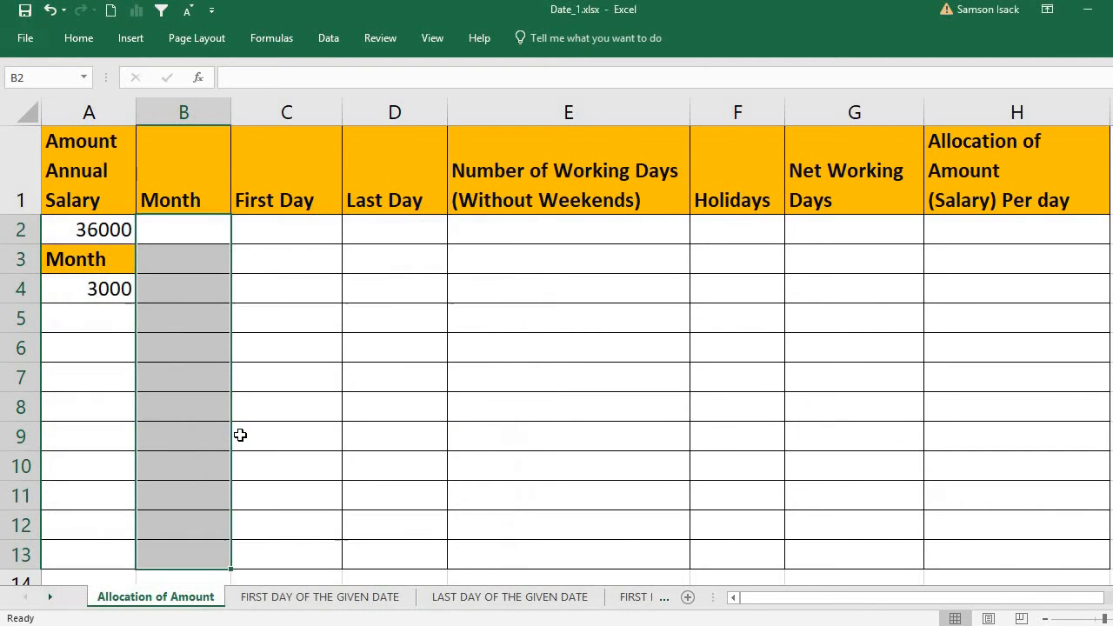
right_click(206, 232)
click(320, 526)
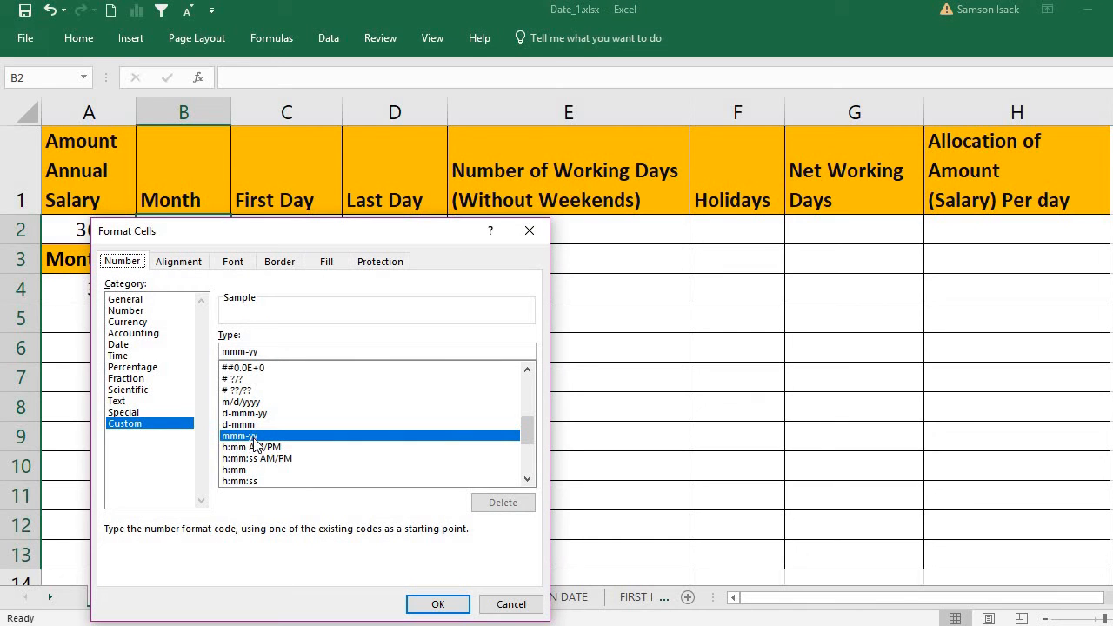
click(439, 604)
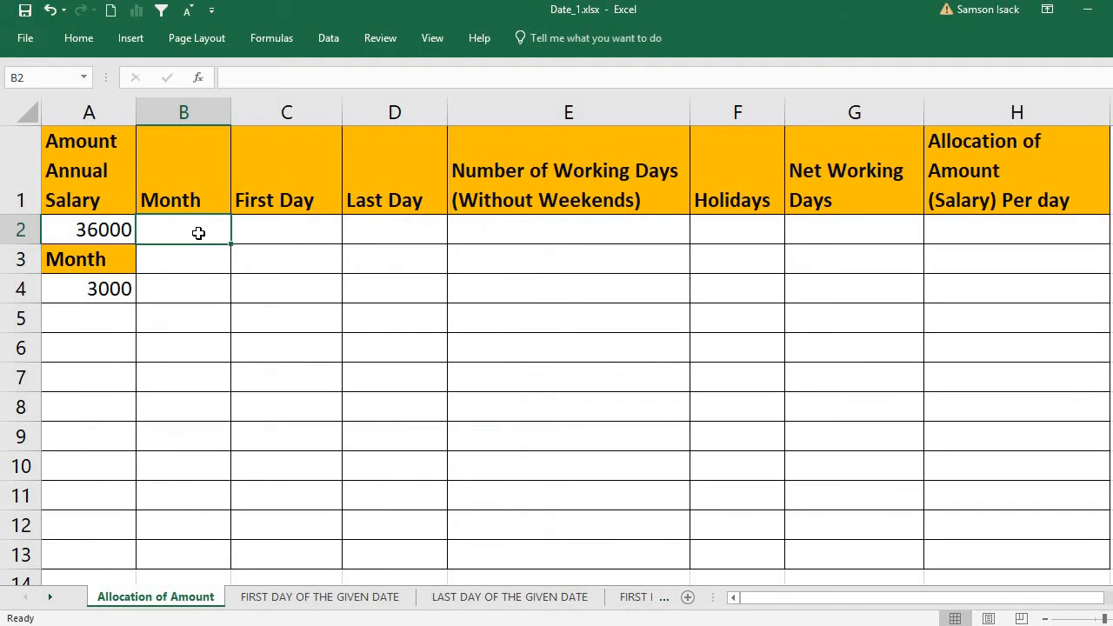
Step: Enter Jan-2018 in B2 and Feb-2018 in B3, and fill the month series down to December in B13
text(Jan)
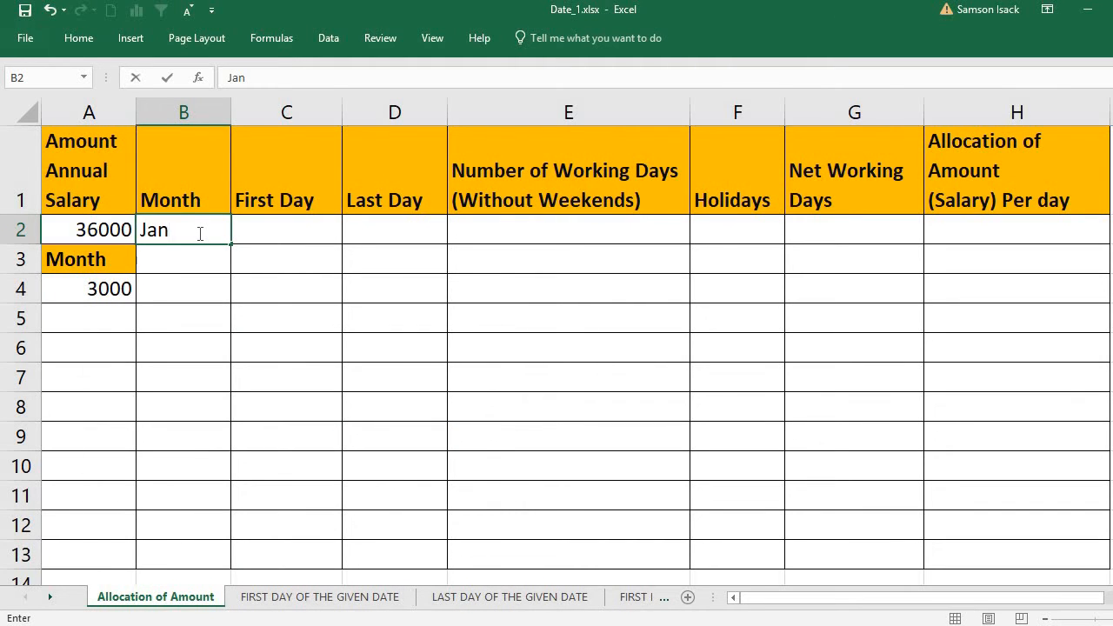
text(-2018)
key(Return)
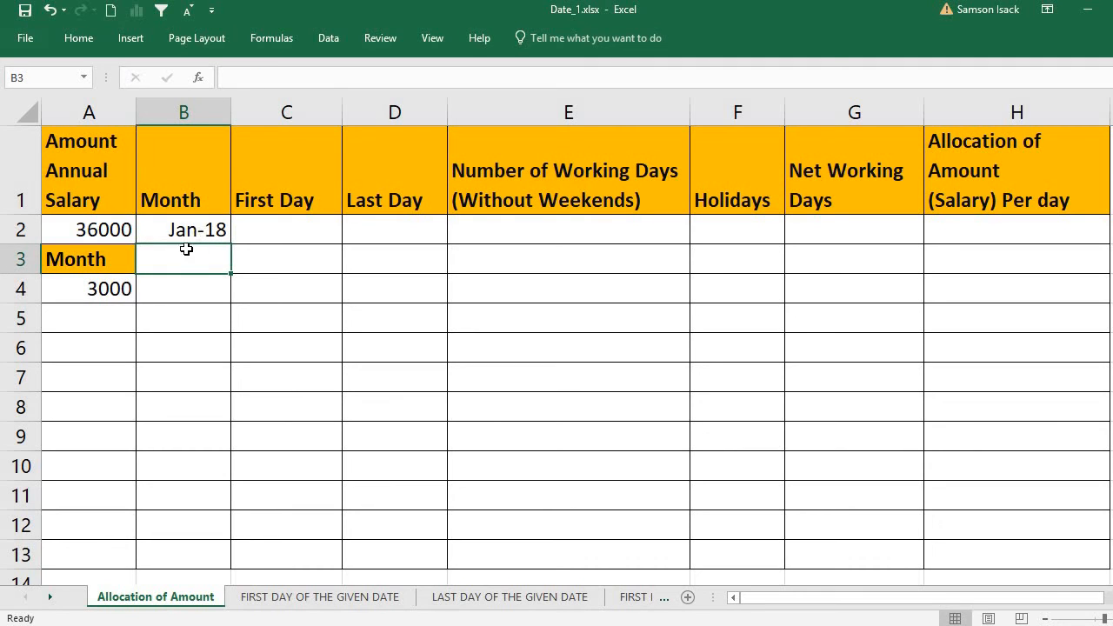
click(192, 230)
click(199, 255)
text(Feb-)
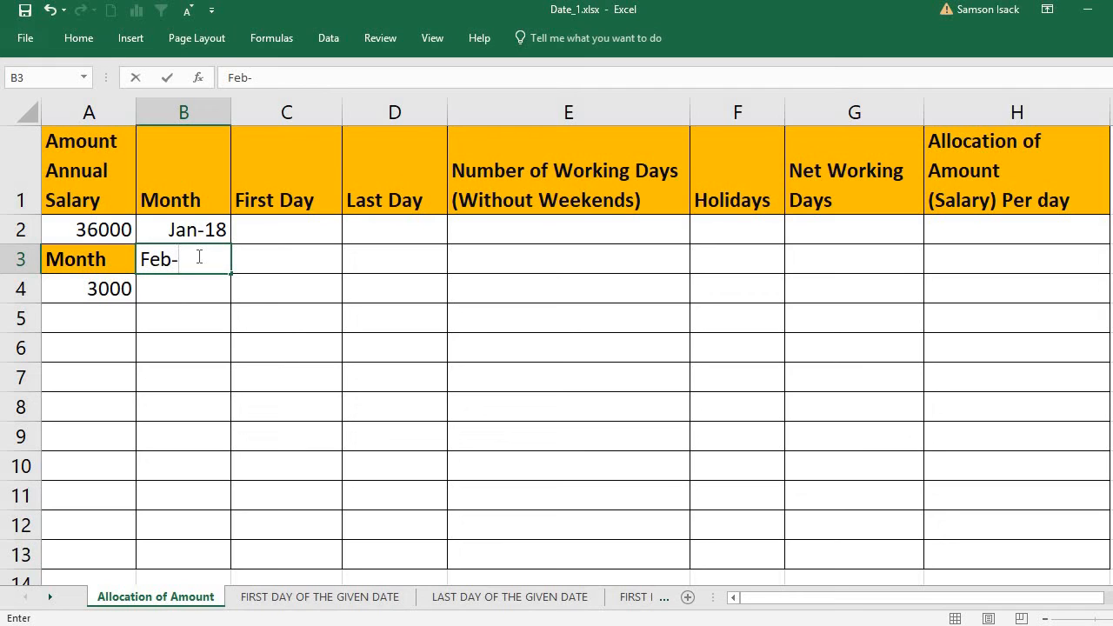
text(2018)
key(Return)
drag(199, 233, 232, 303)
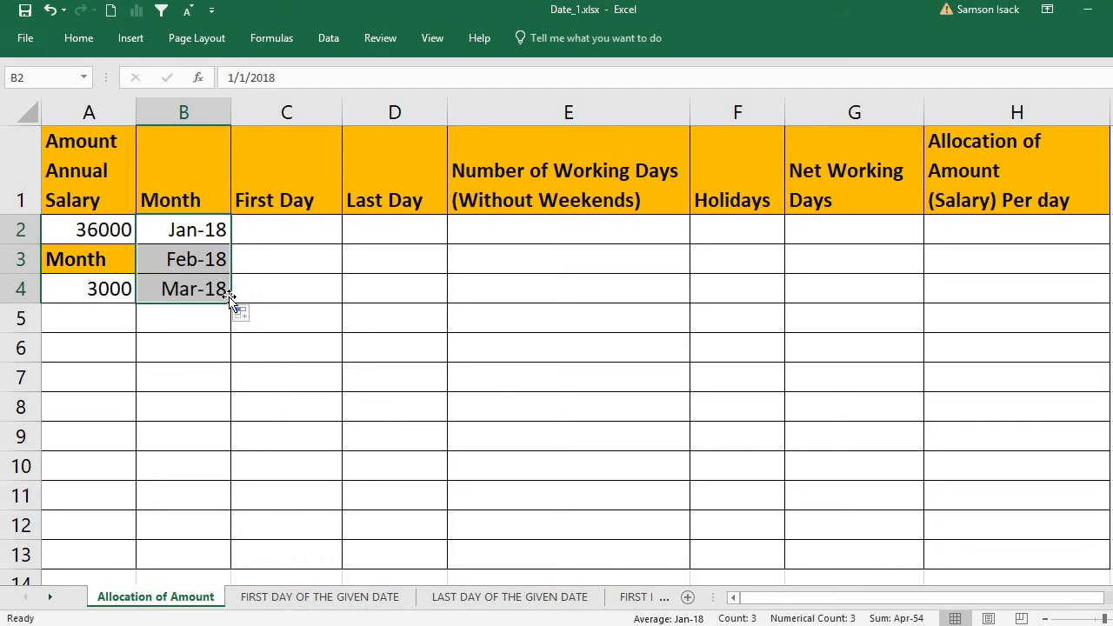
drag(238, 466, 241, 568)
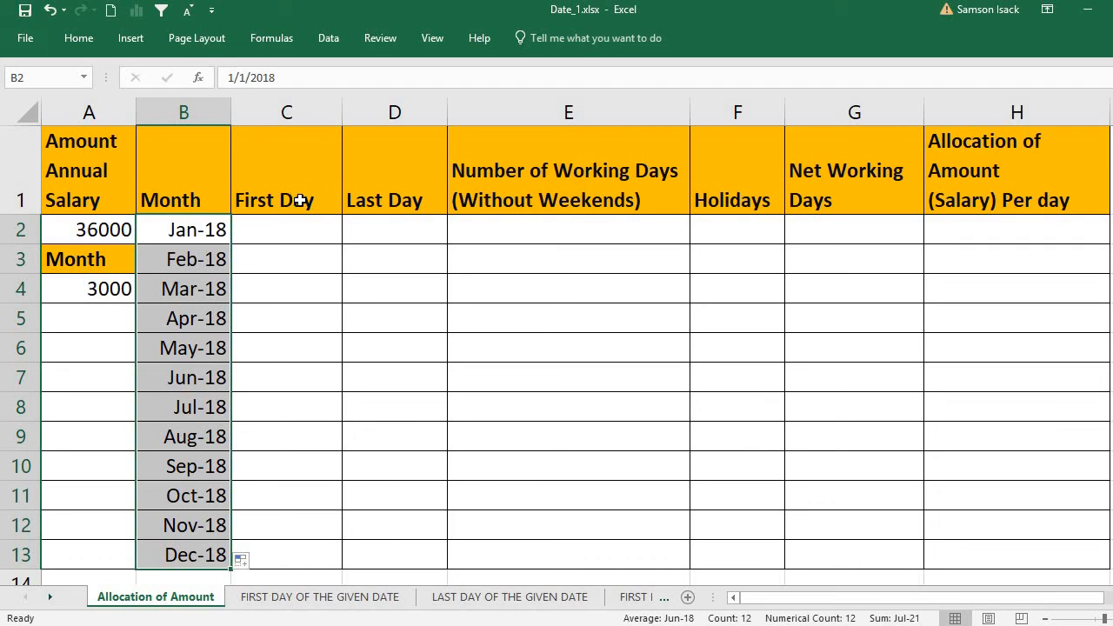
click(295, 231)
click(392, 224)
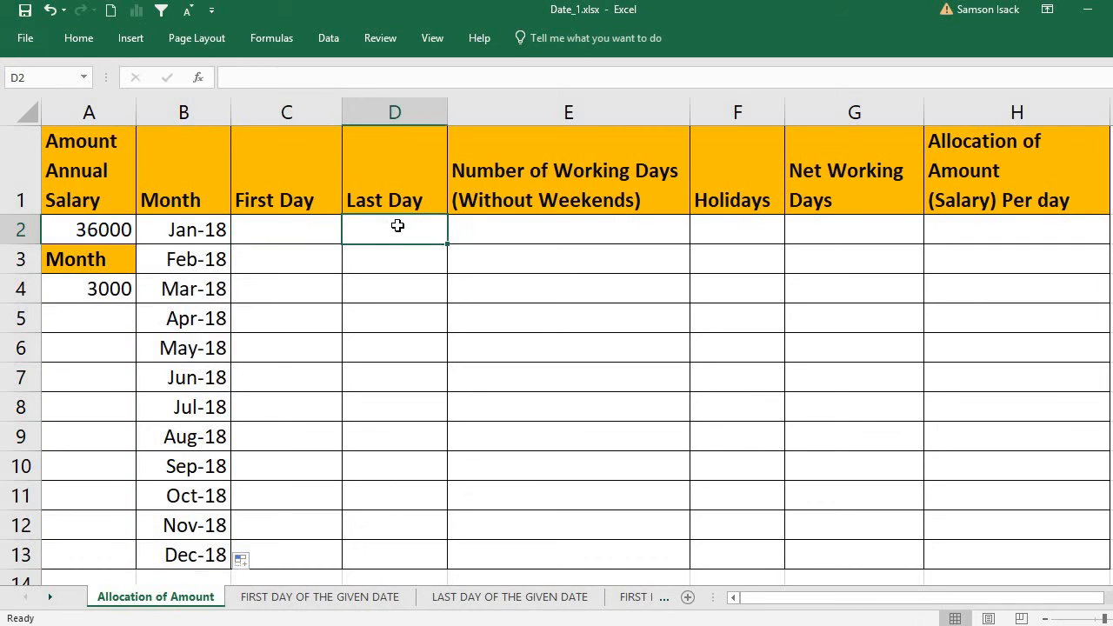
click(220, 233)
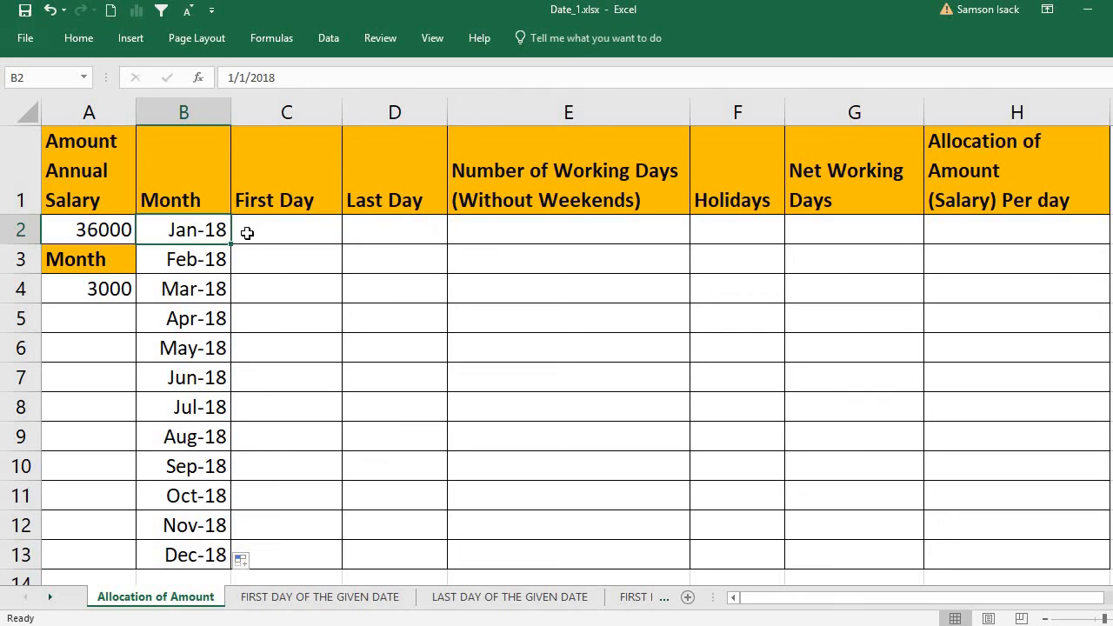
click(253, 231)
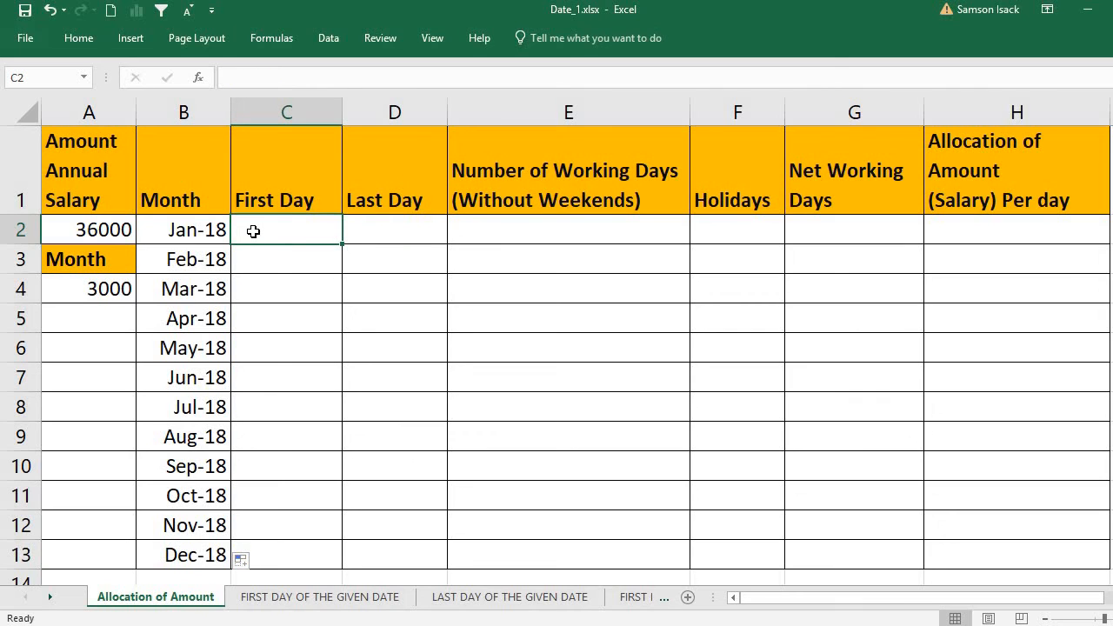
click(199, 230)
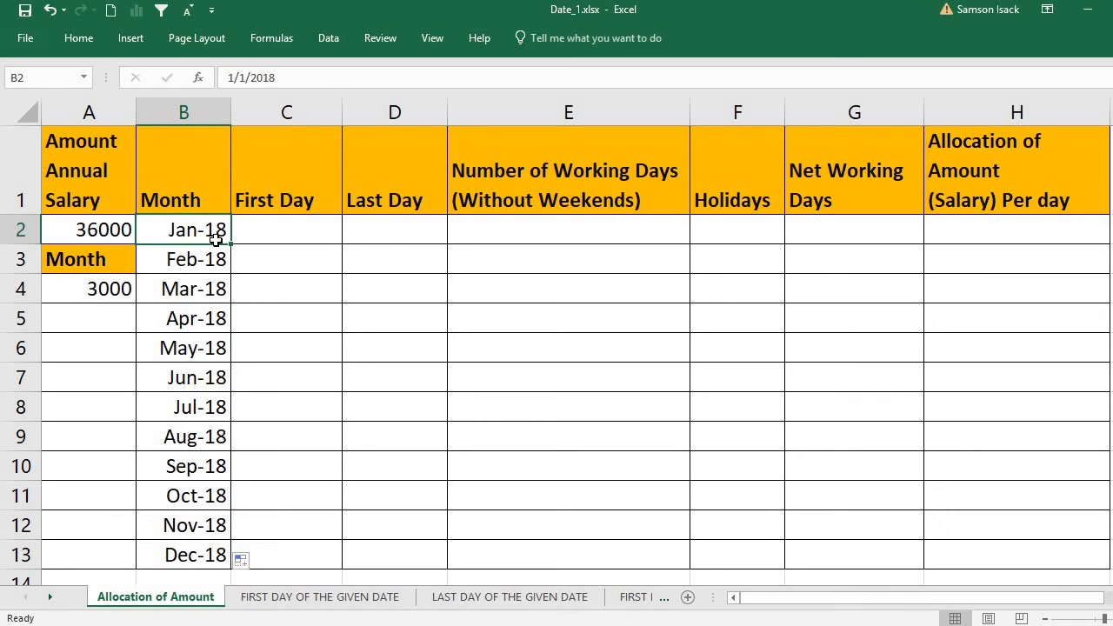
click(257, 227)
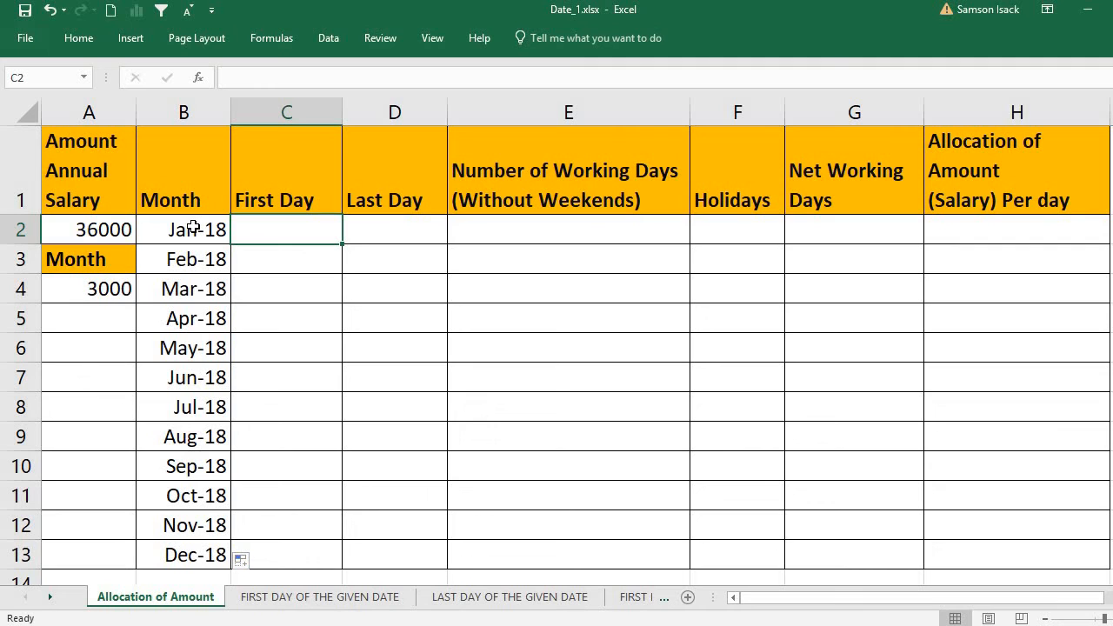
double_click(308, 234)
text(=)
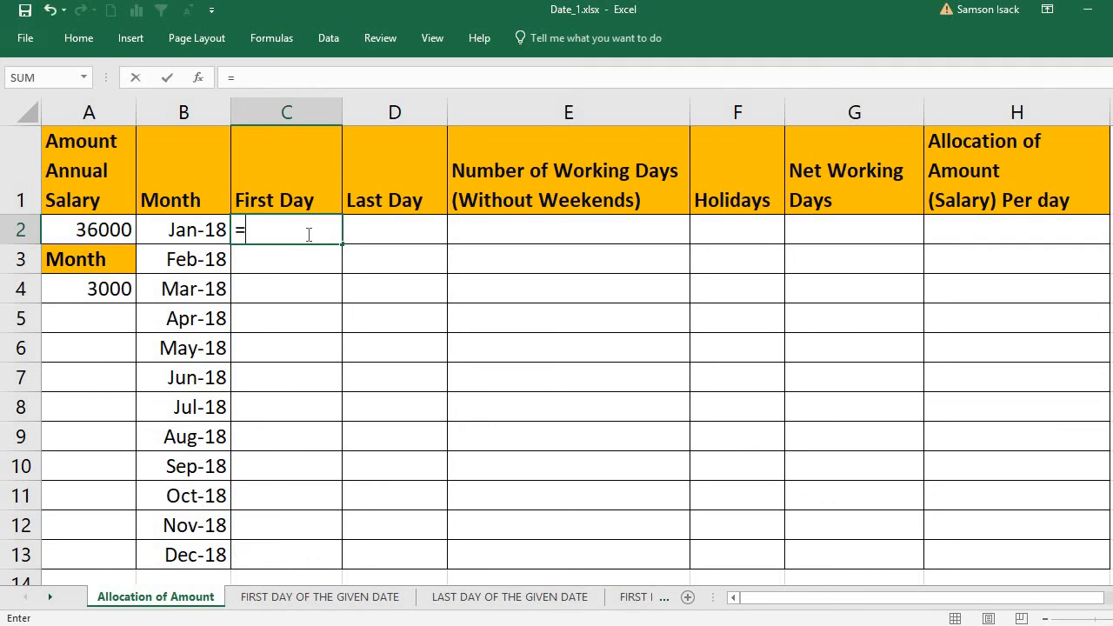
click(207, 230)
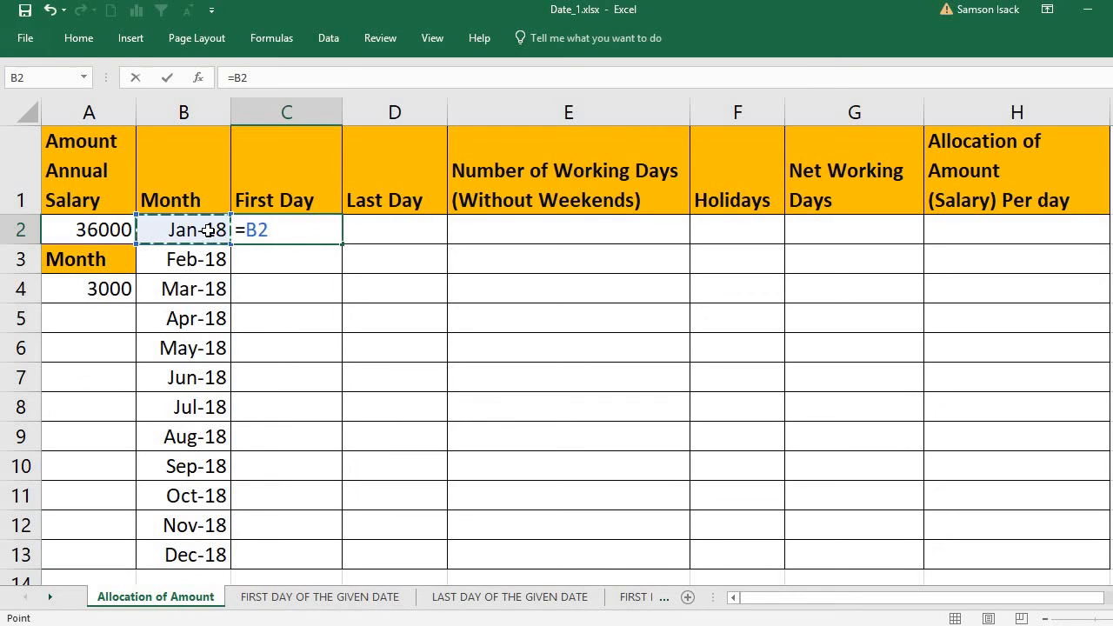
text(-)
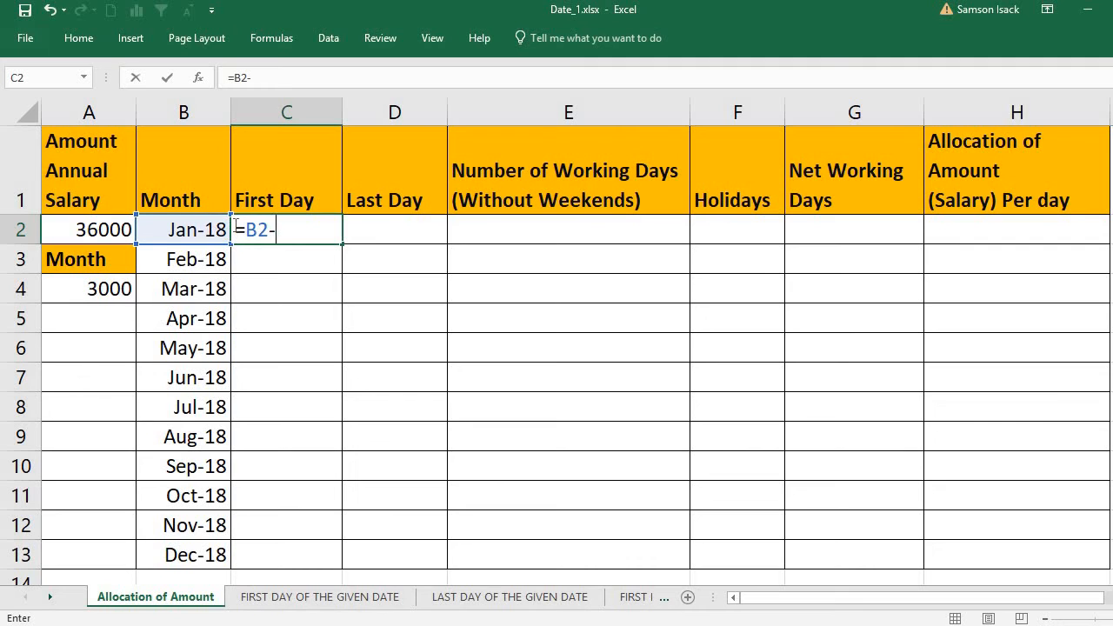
drag(322, 236, 231, 234)
key(BackSpace)
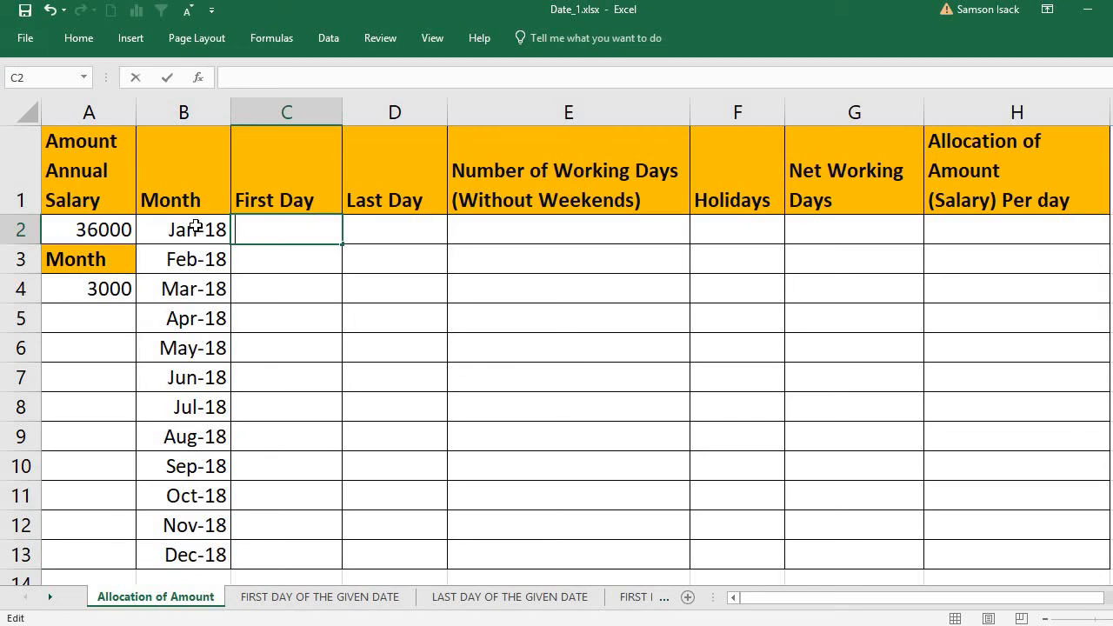
click(187, 229)
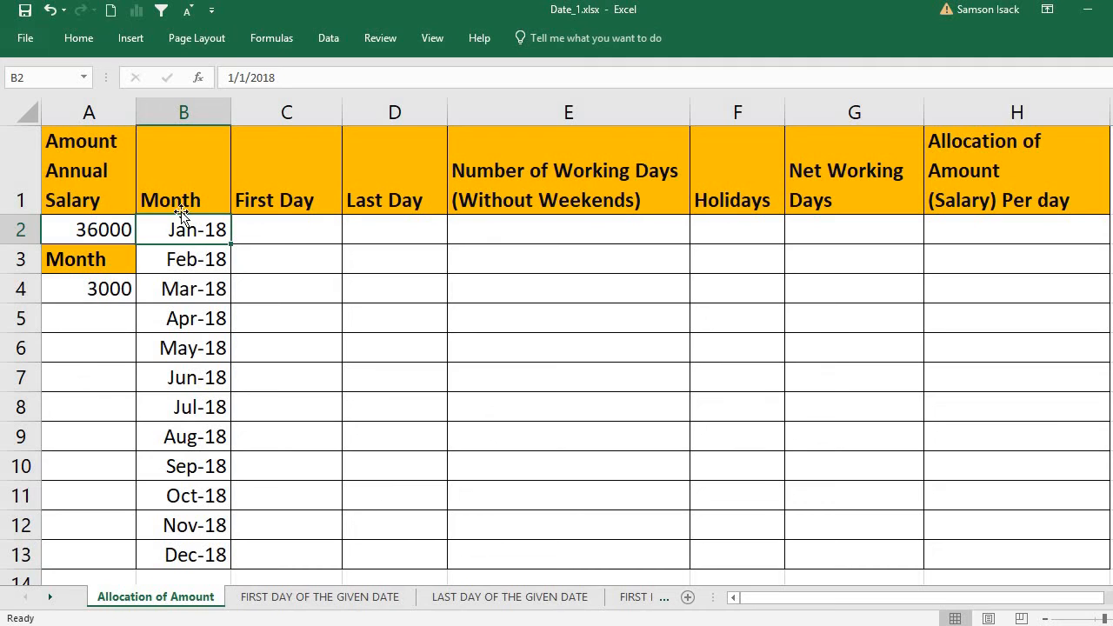
Step: Calculate the first day of January in cell C2 with the formula =B2-DAY(B2)+1
click(287, 233)
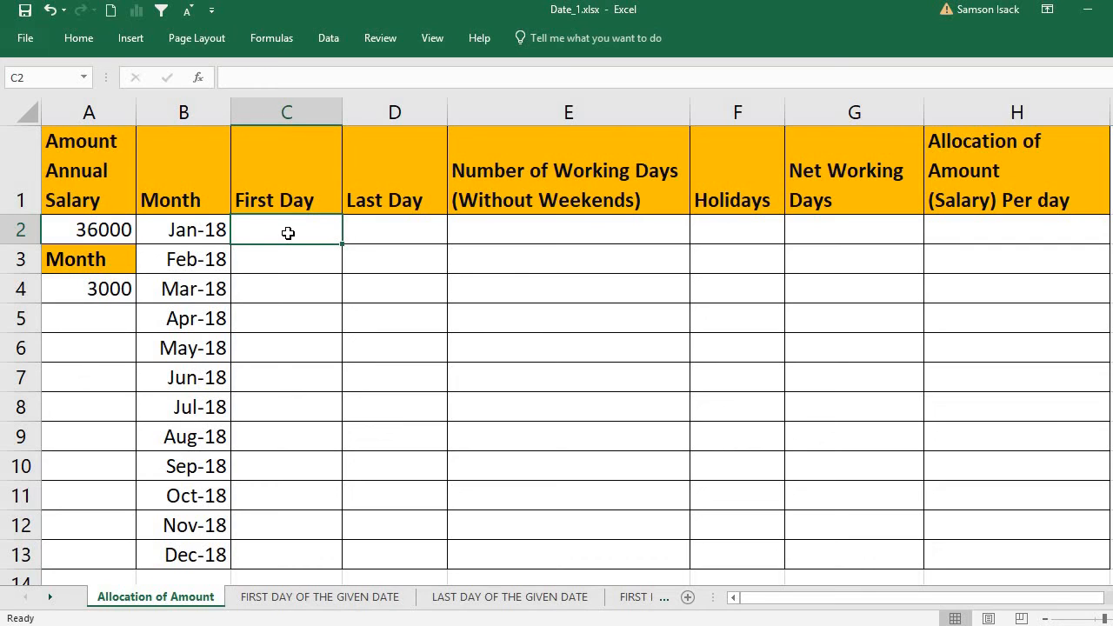
text(=)
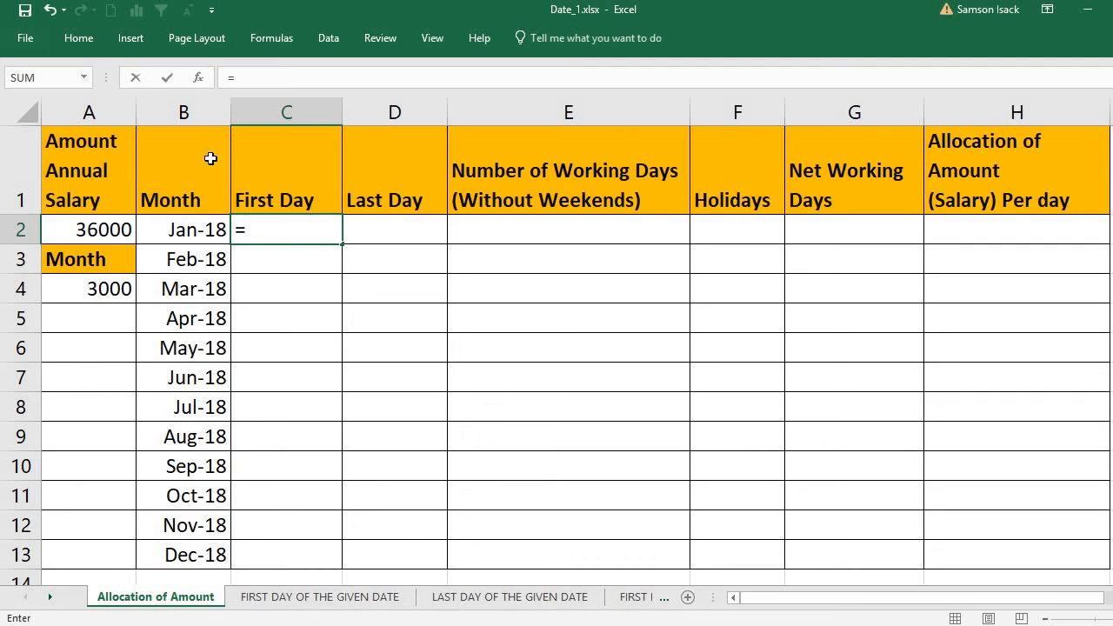
click(203, 232)
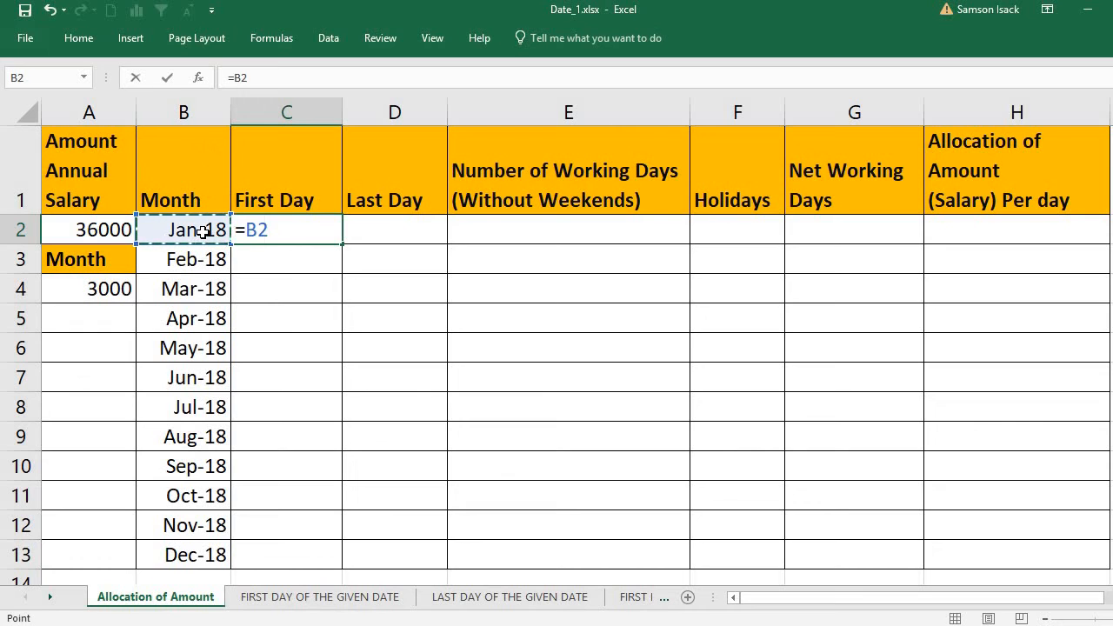
text(-DAY()
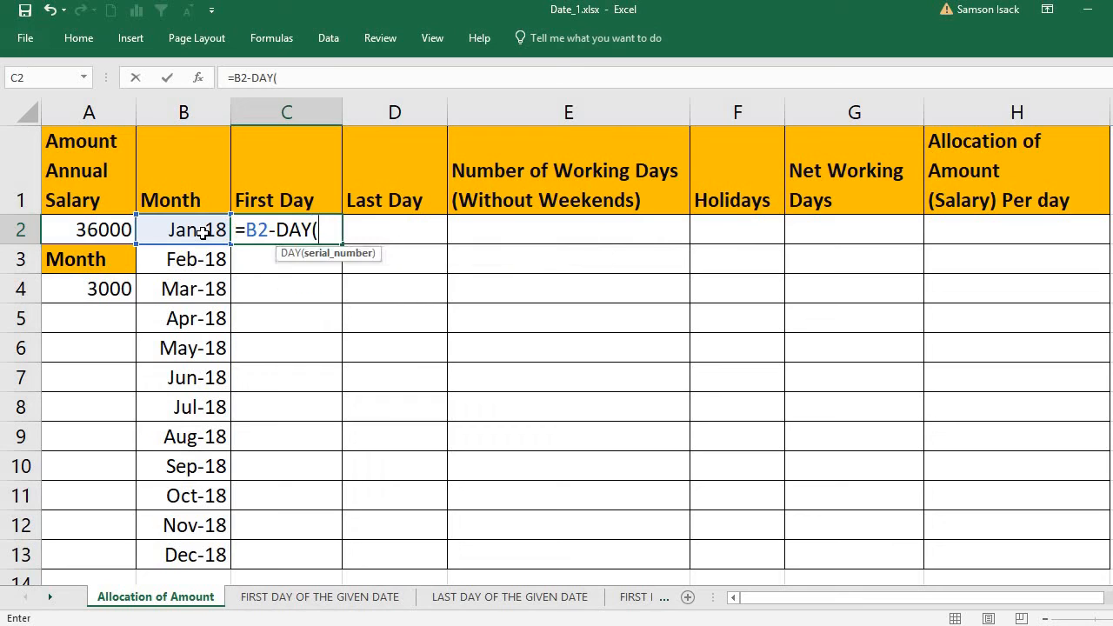
click(200, 230)
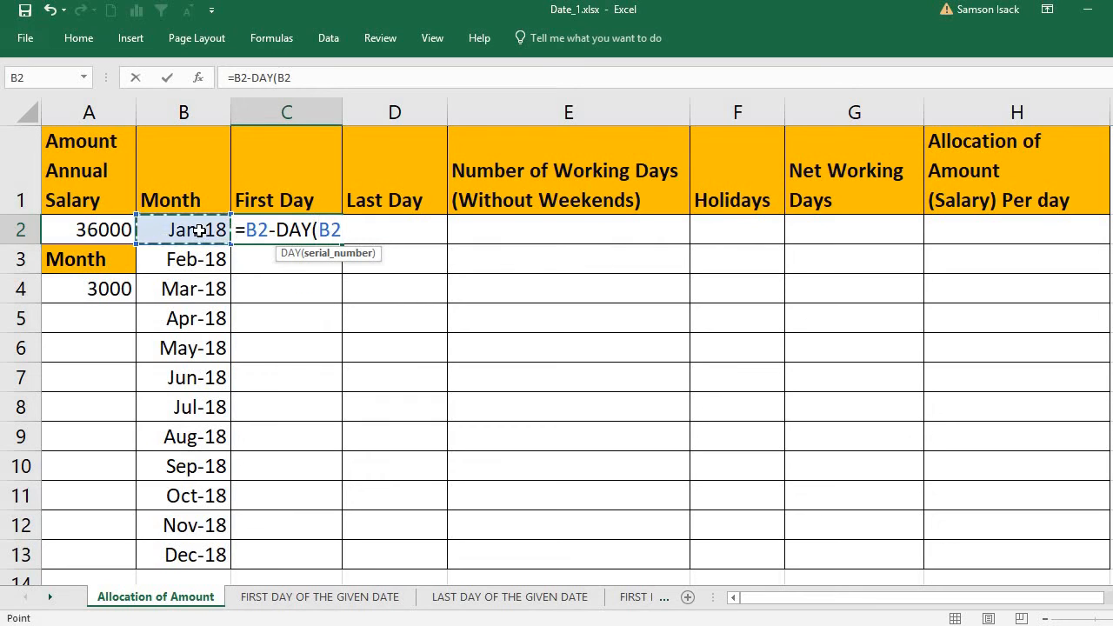
text())
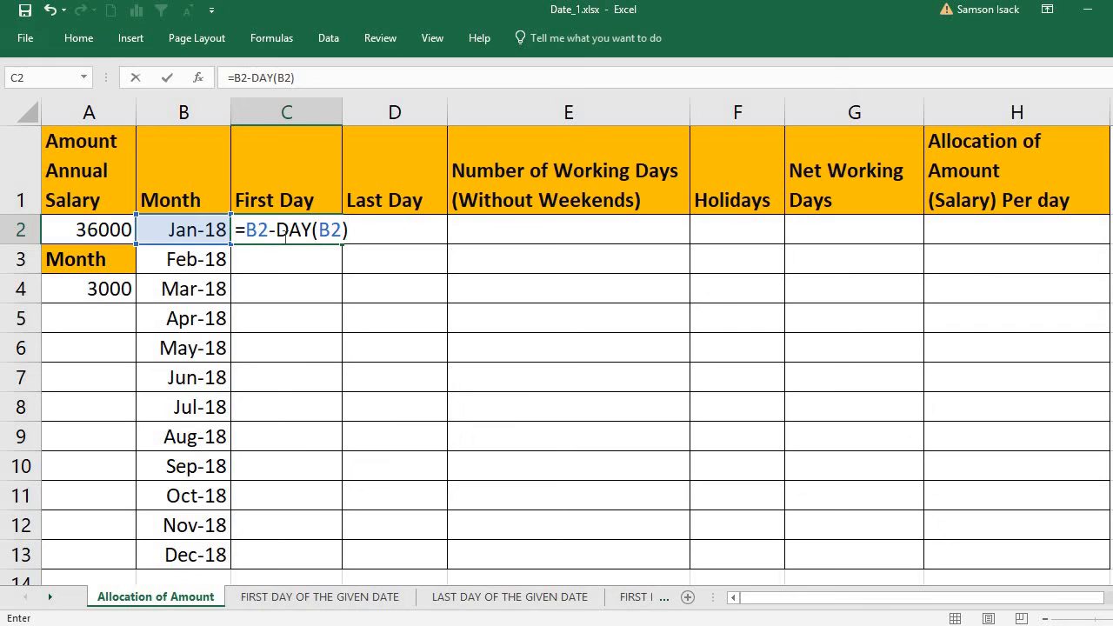
text(+1)
key(Return)
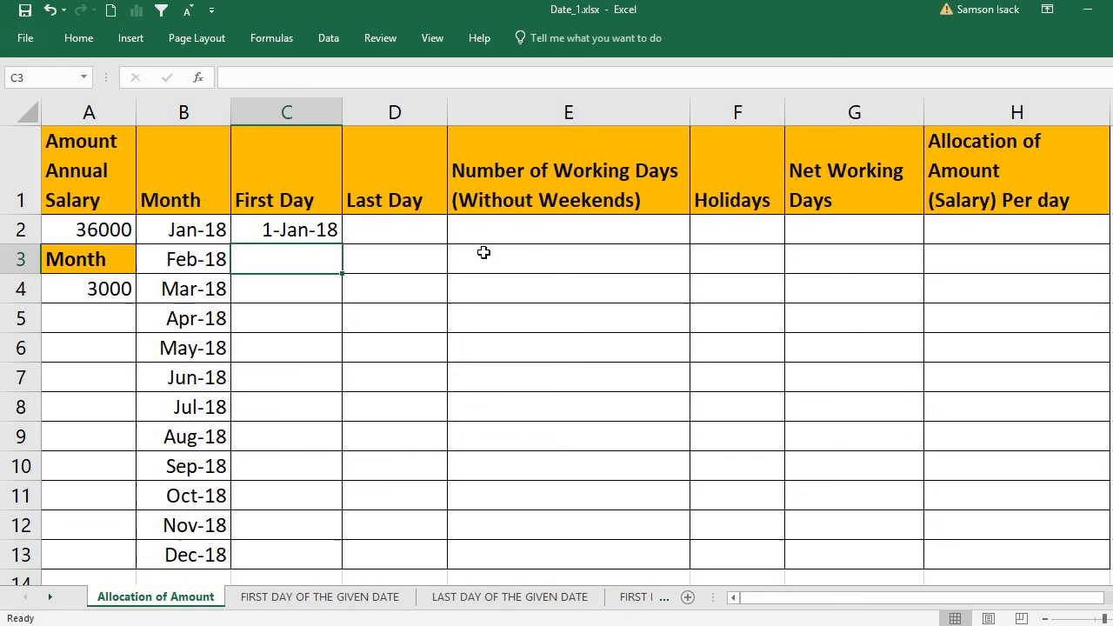
Step: Examine the formula in cell C2 that calculates the first day of January
click(311, 223)
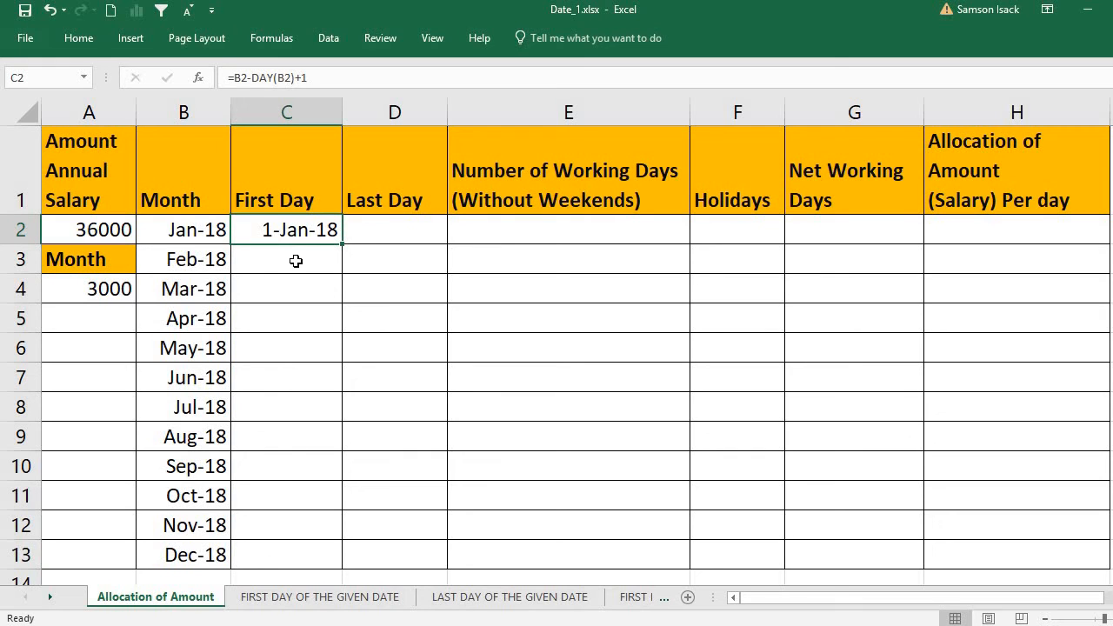
click(252, 78)
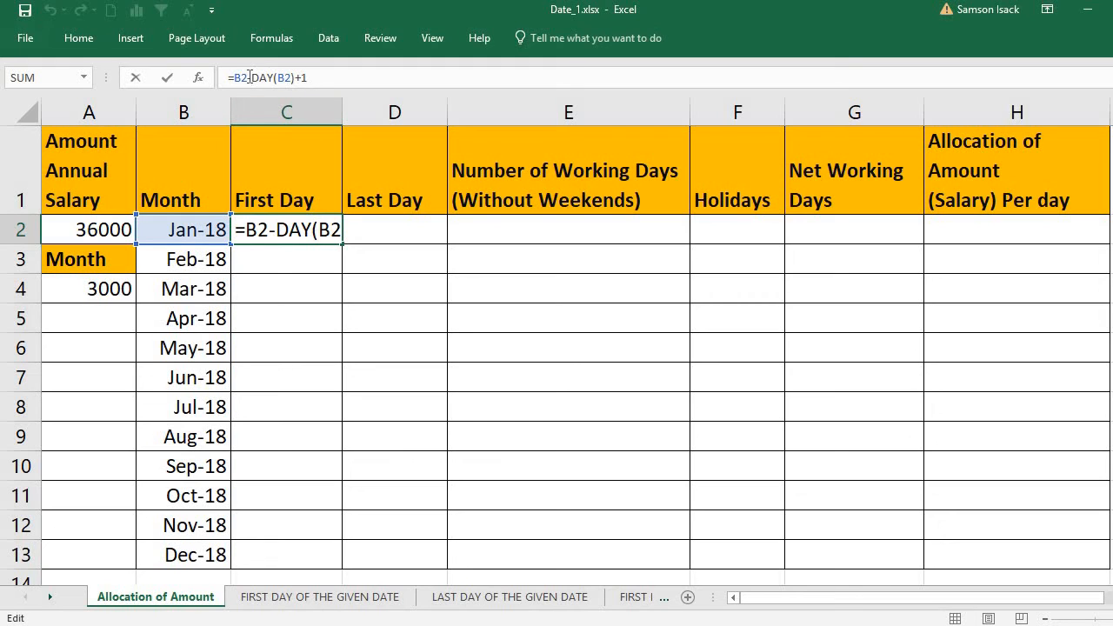
key(Left)
key(shift+Left)
key(shift+Left)
key(Return)
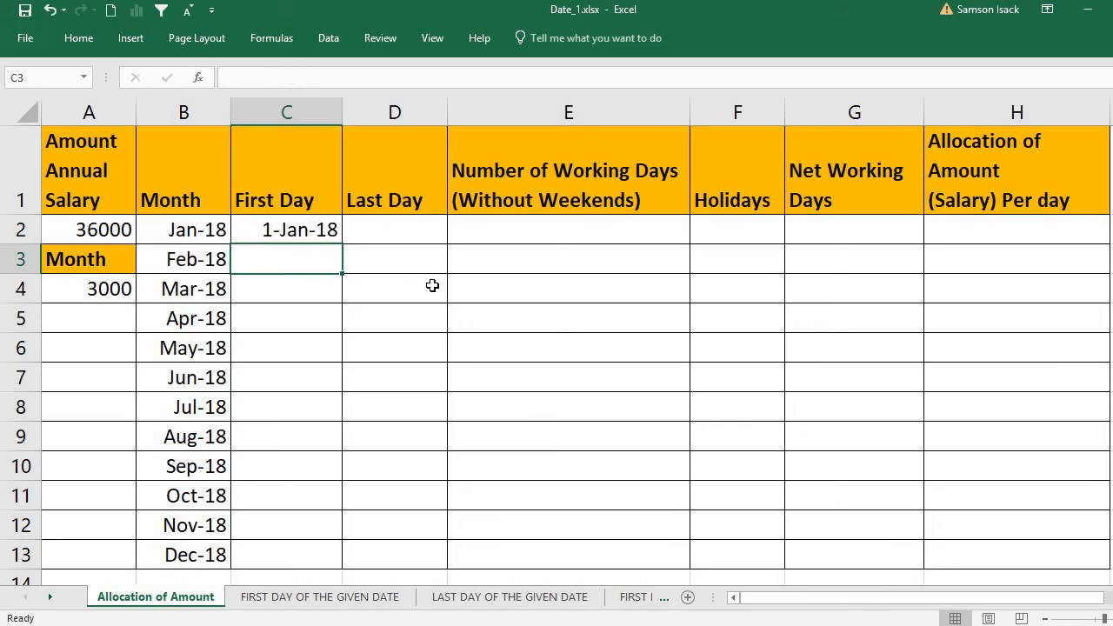
Step: Fill the first-day formula from C2 down through December in C13
click(299, 228)
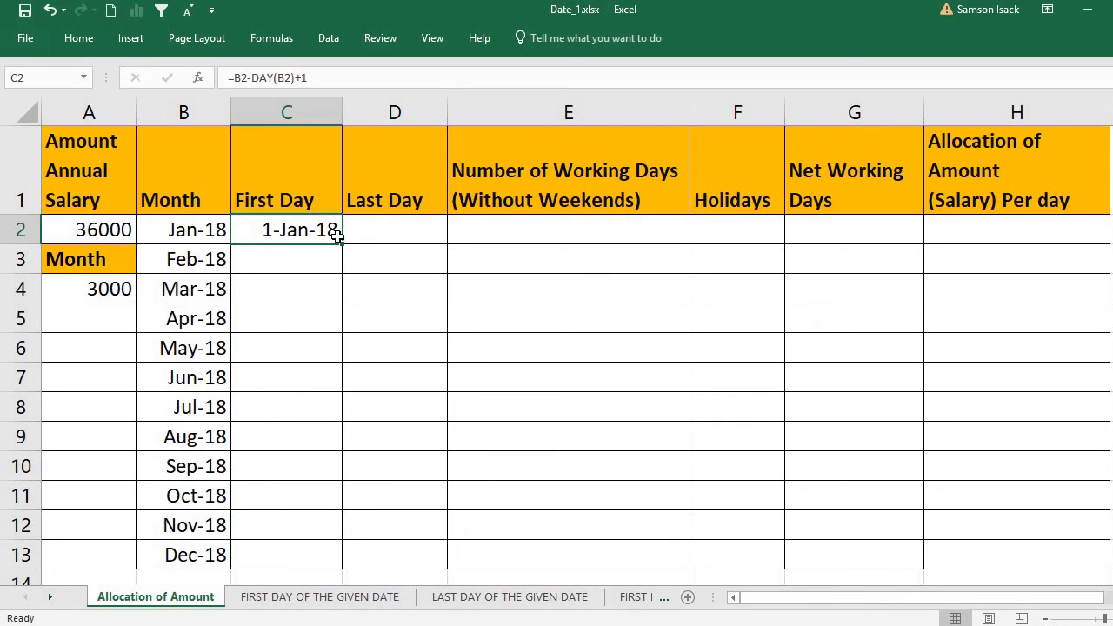
drag(340, 243, 343, 276)
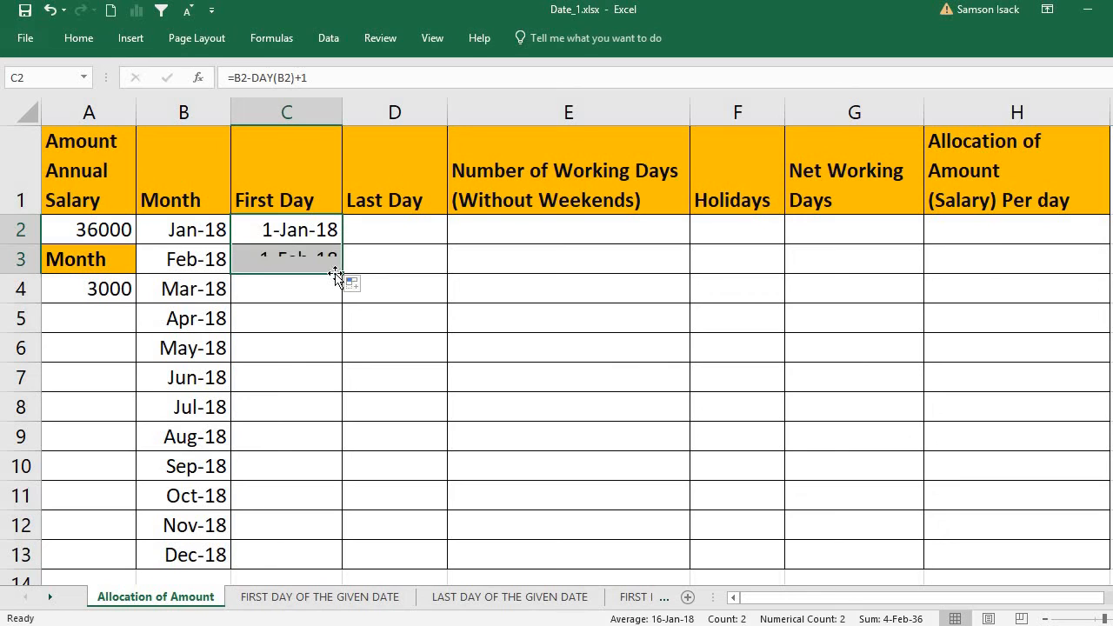
click(291, 258)
click(149, 255)
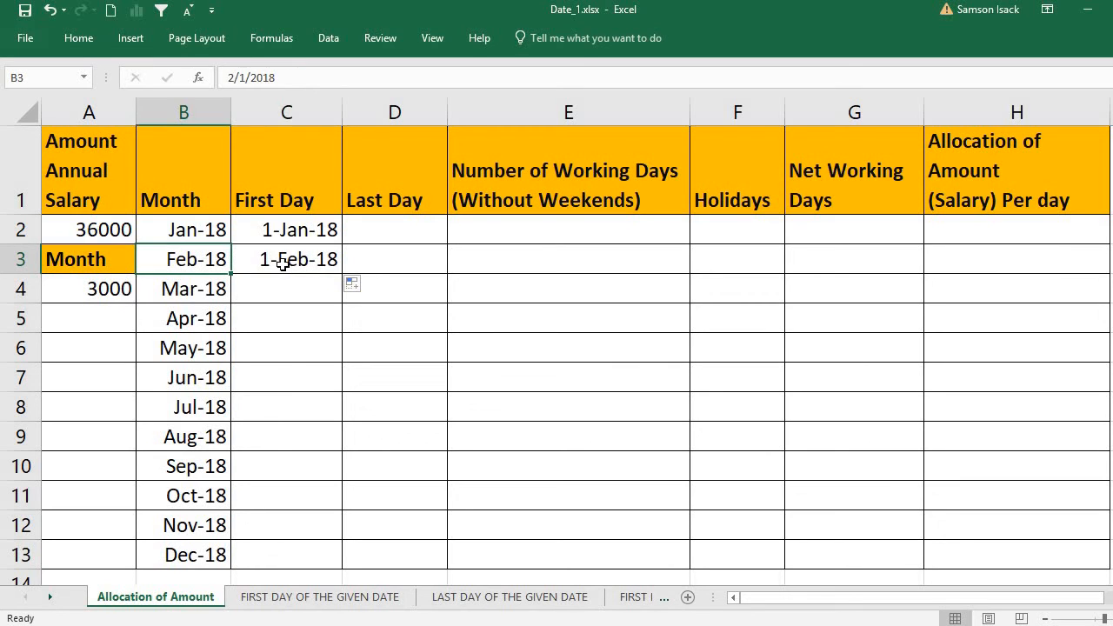
click(291, 258)
drag(340, 274, 340, 563)
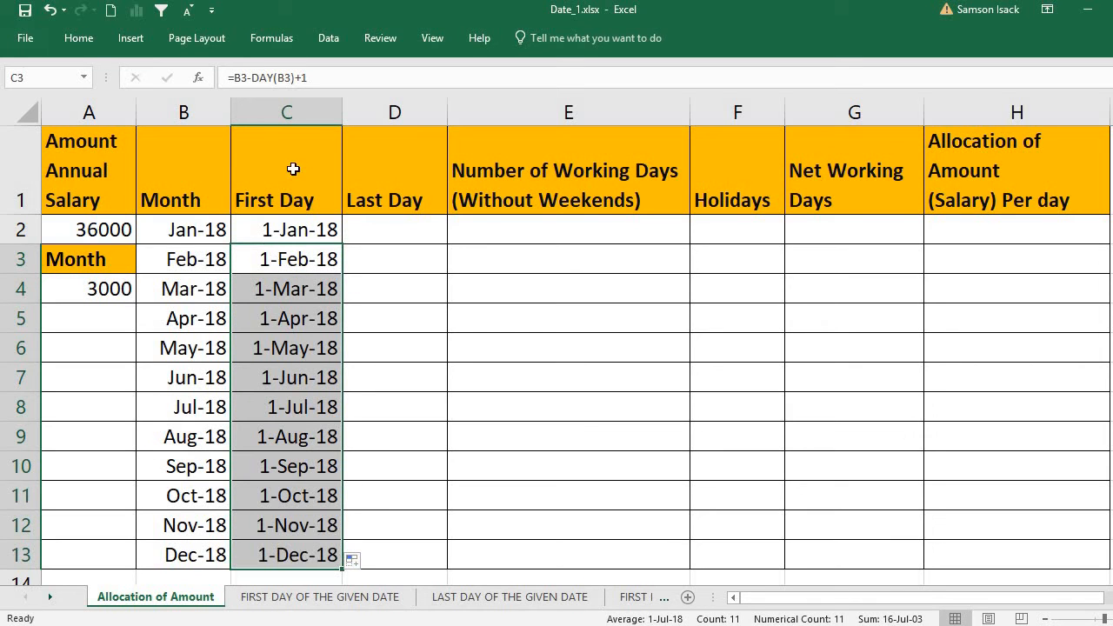
Step: Format the First Day cells C2:C13 with the Date category and the 14-Mar-12 type
click(292, 231)
drag(289, 296, 300, 560)
right_click(279, 284)
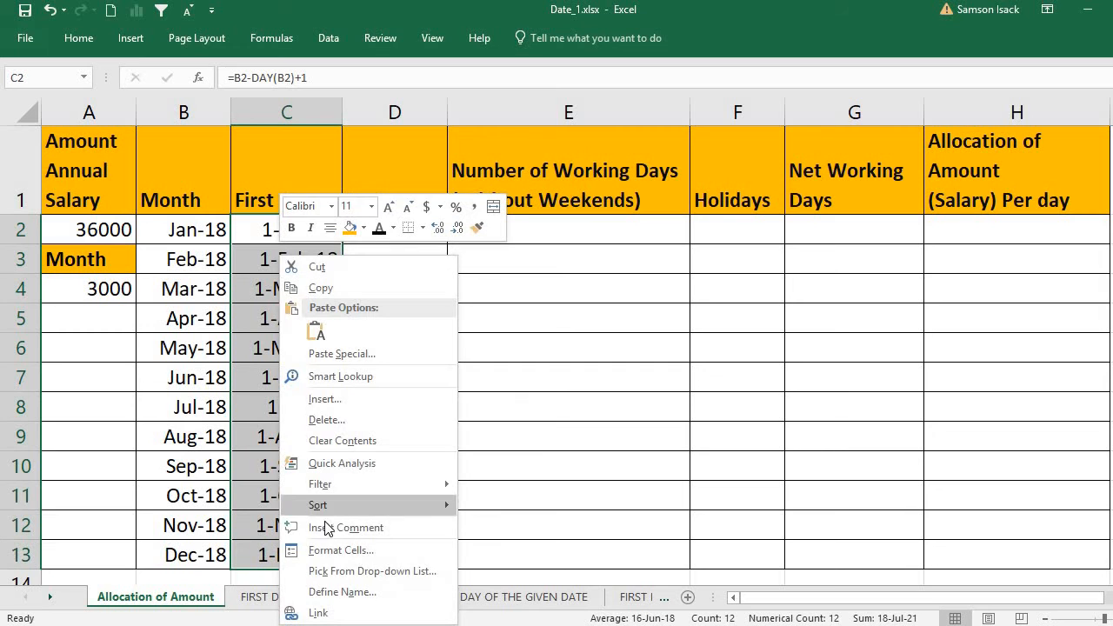
click(345, 550)
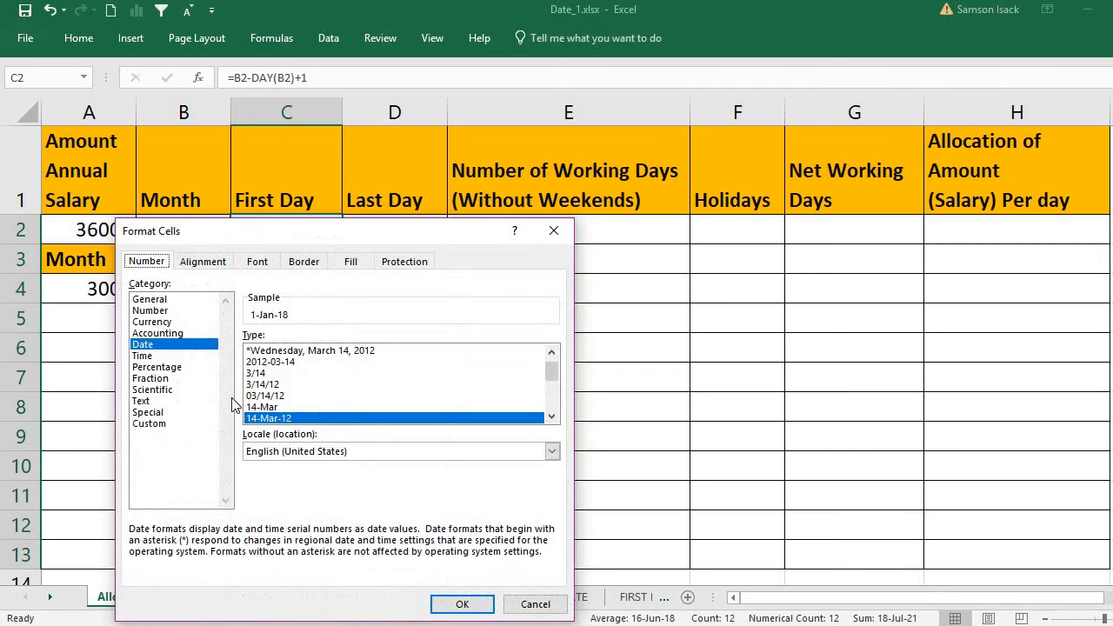
click(159, 348)
click(456, 604)
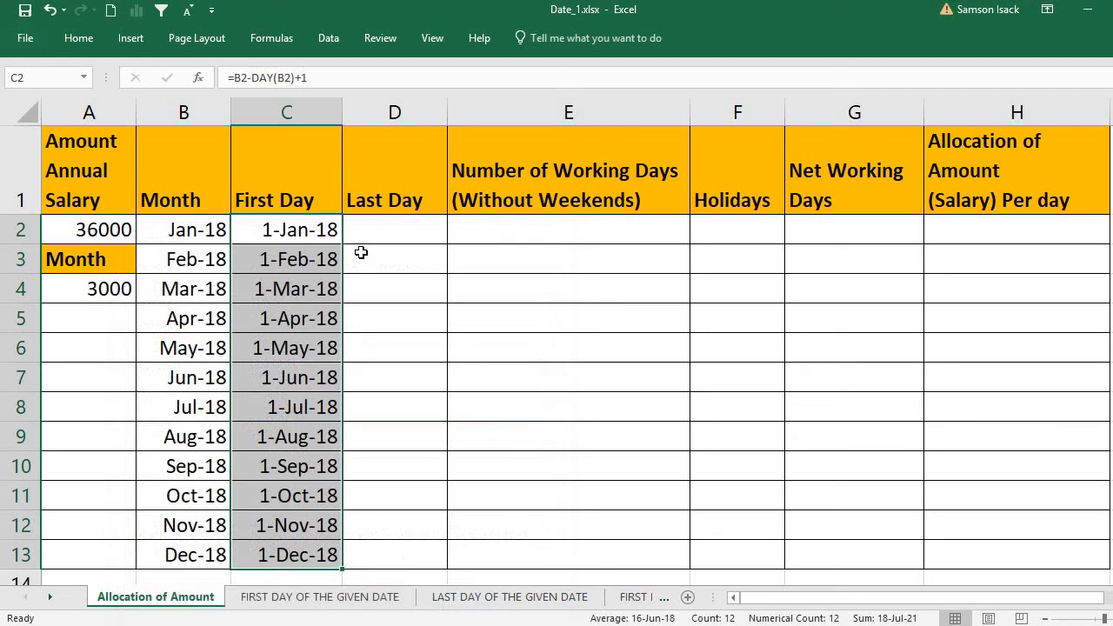
Step: Format the Last Day cells D2:D13 as Date with the 14-Mar-12 type
drag(370, 232, 407, 540)
right_click(380, 291)
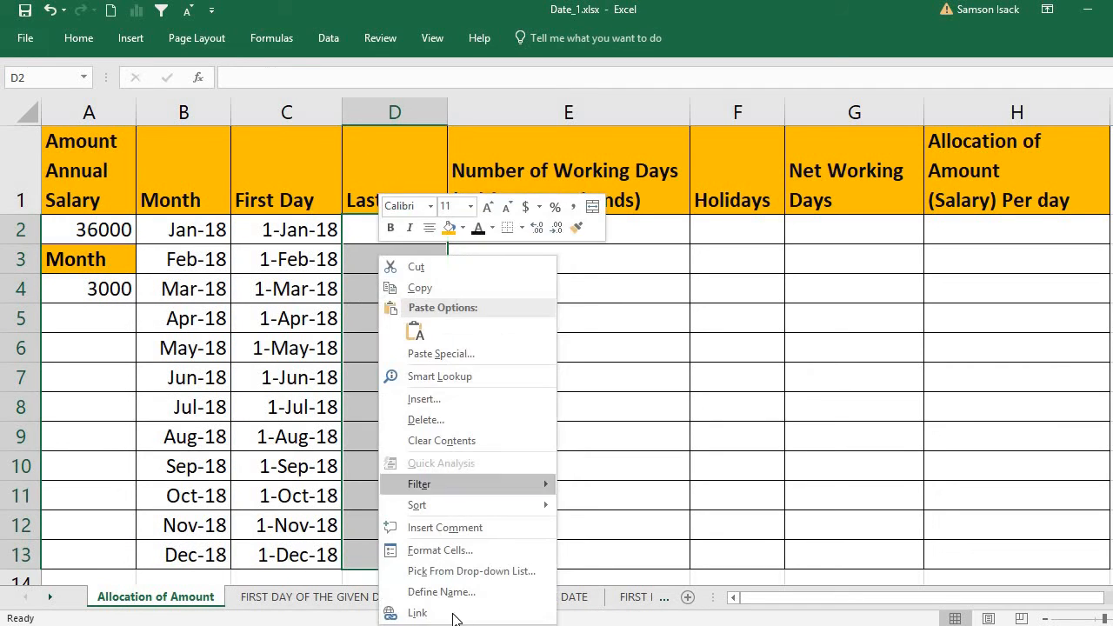
click(464, 555)
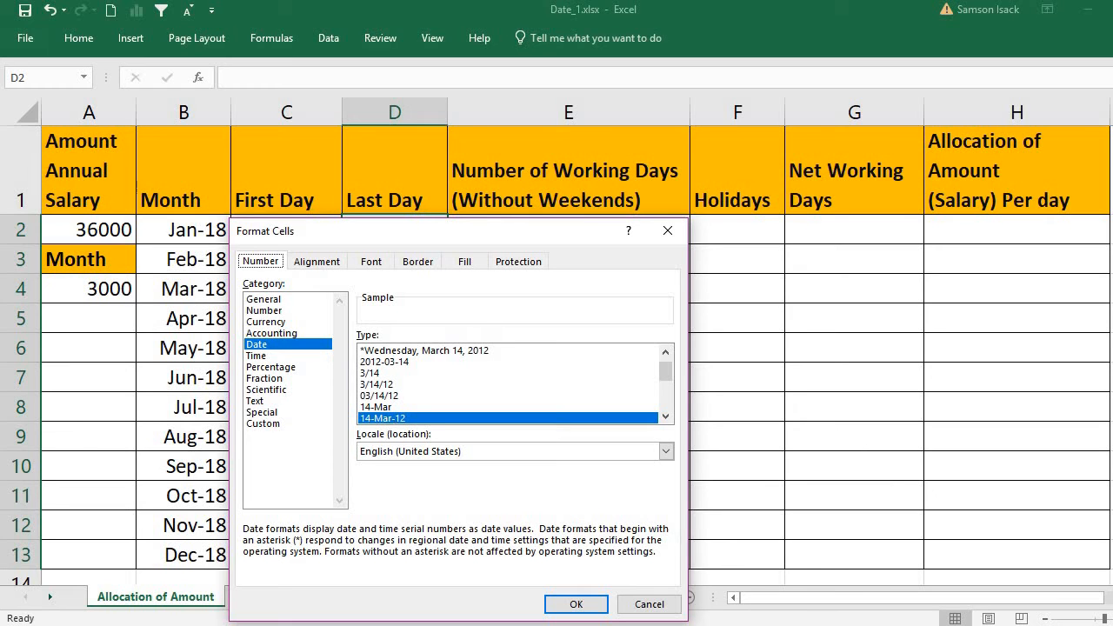
click(579, 603)
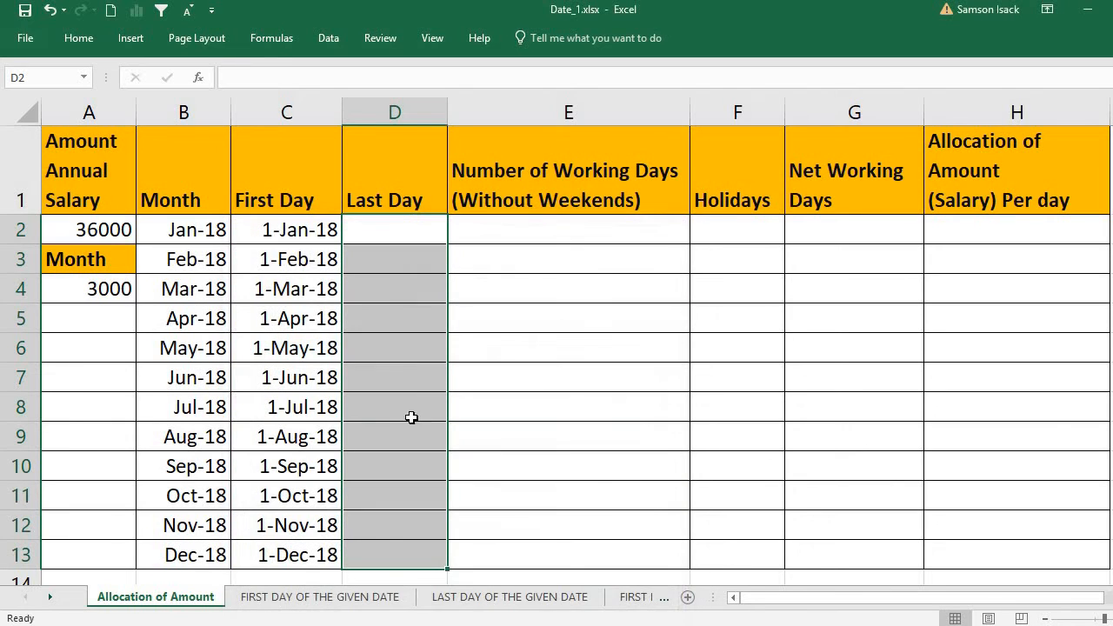
Step: Calculate the last day of January in cell D2 with the formula =EOMONTH(C2,0)
click(390, 228)
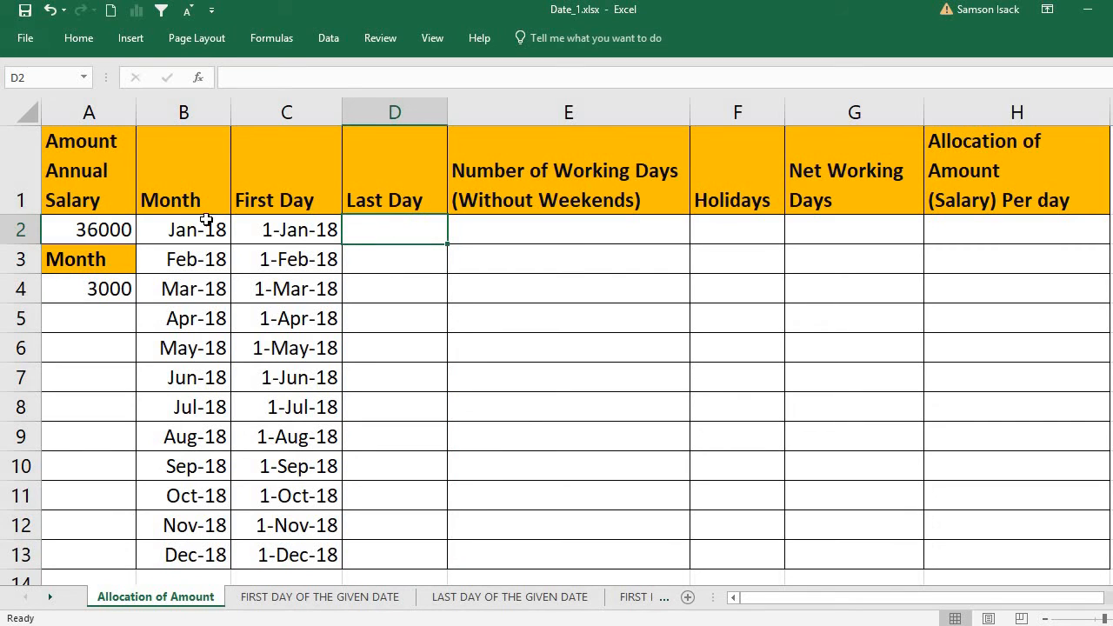
click(290, 231)
click(382, 232)
click(309, 232)
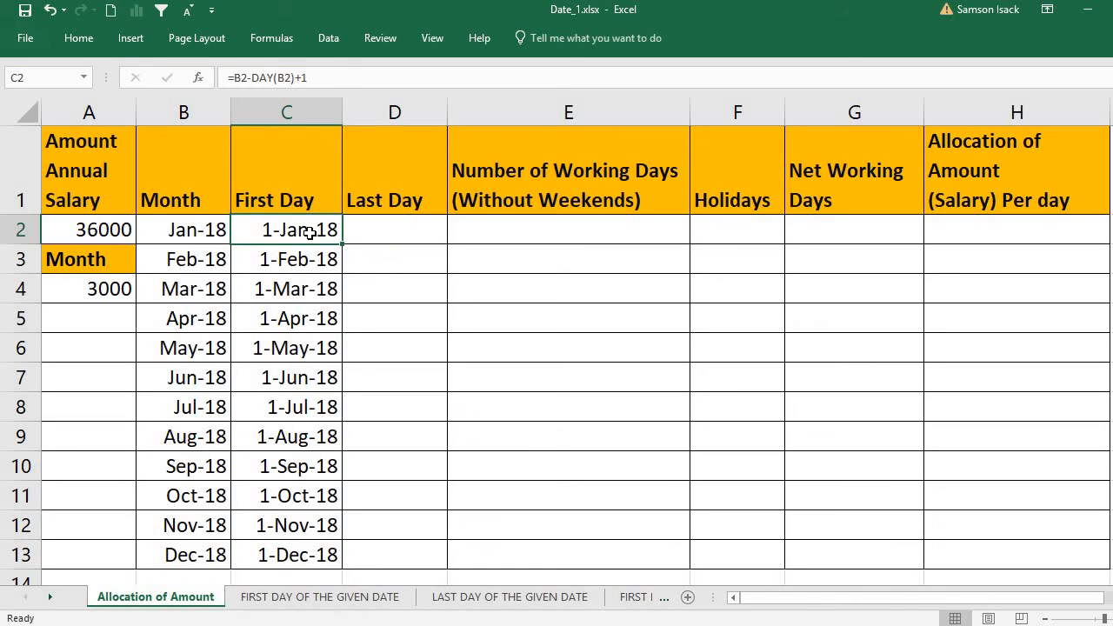
click(353, 233)
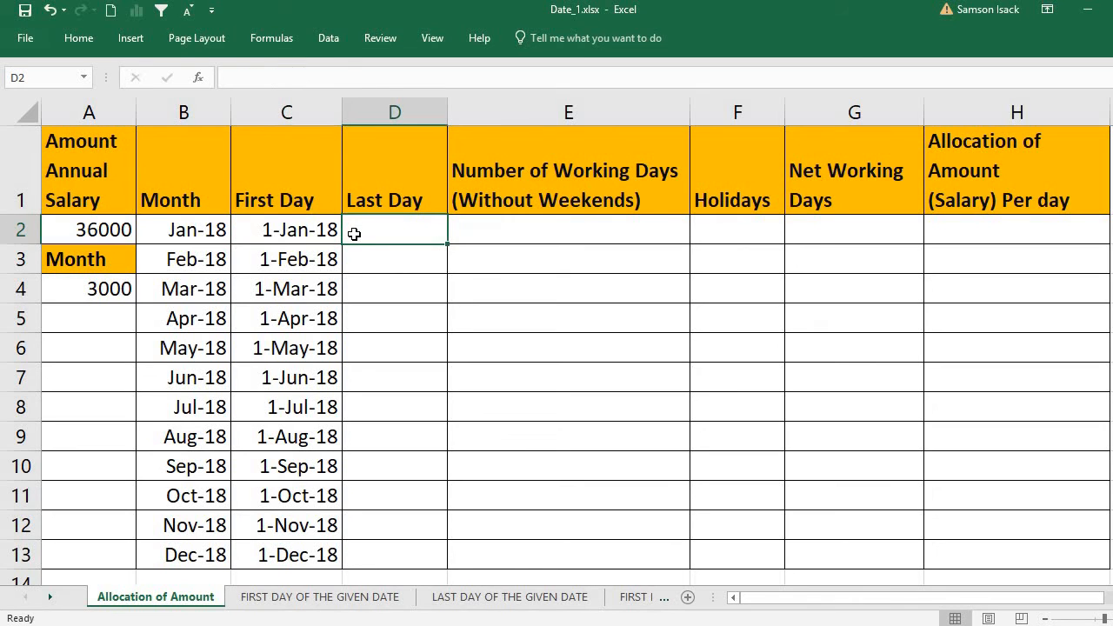
text(=)
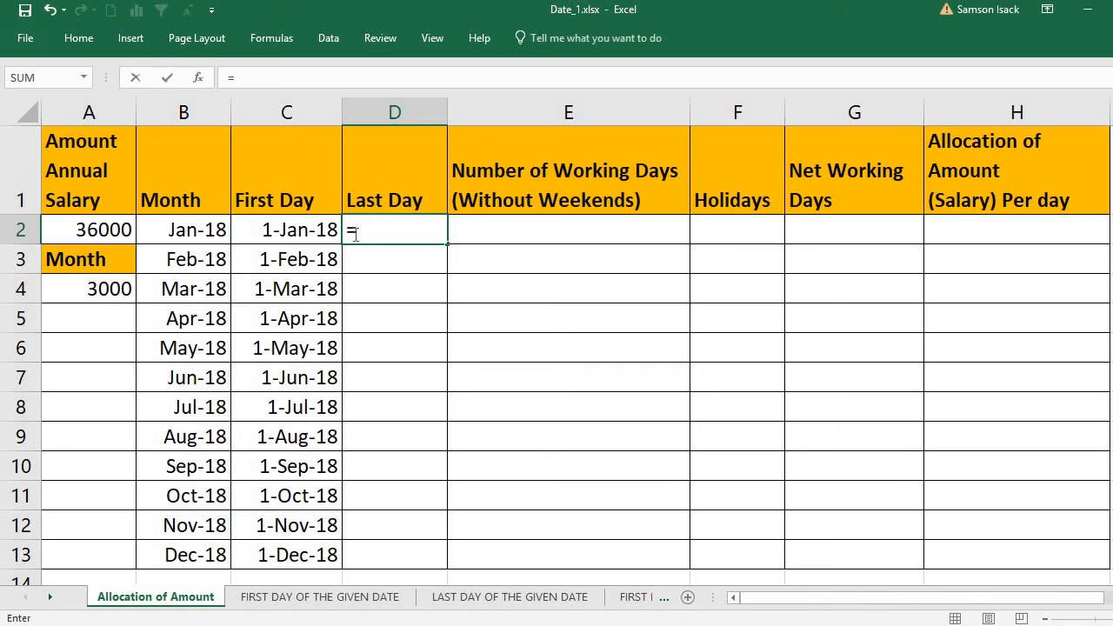
text(e)
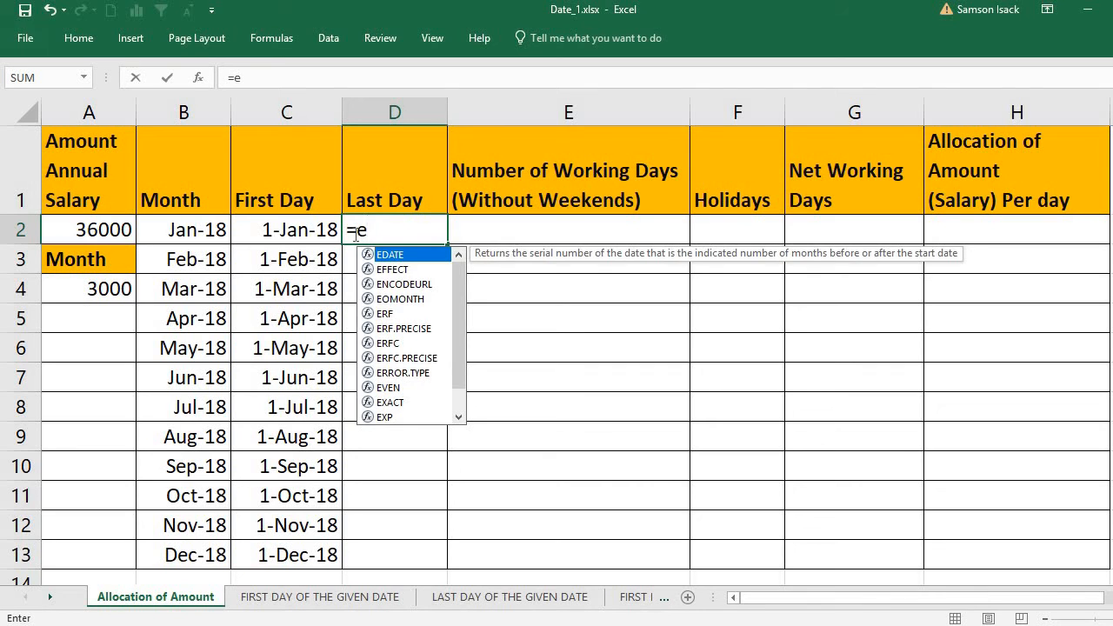
key(BackSpace)
text(EO)
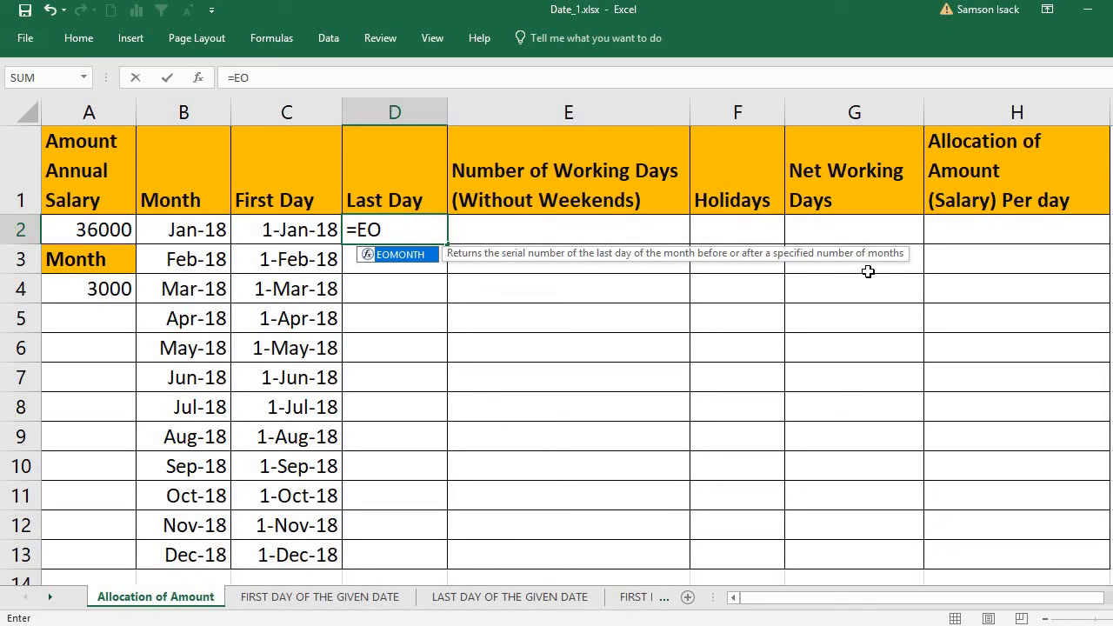
double_click(400, 254)
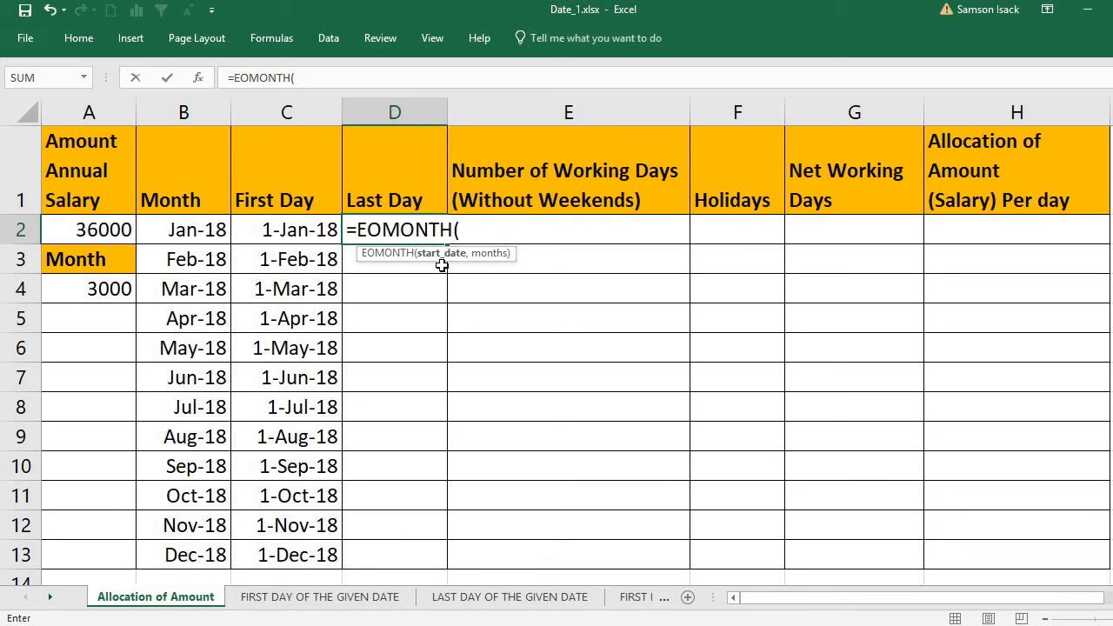
click(295, 230)
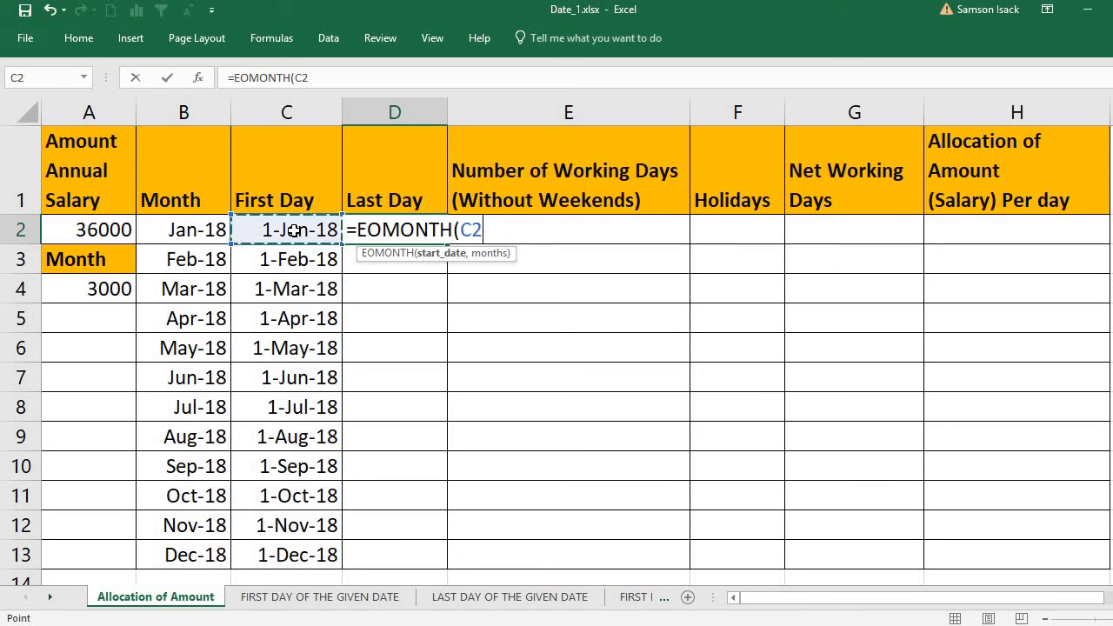
text(,)
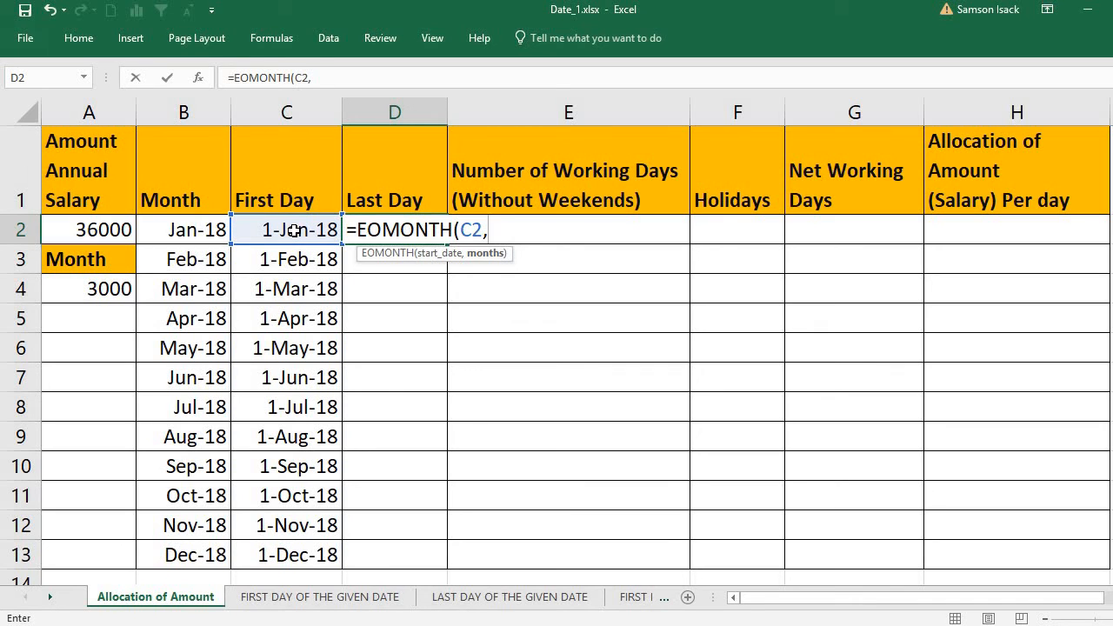
text(0))
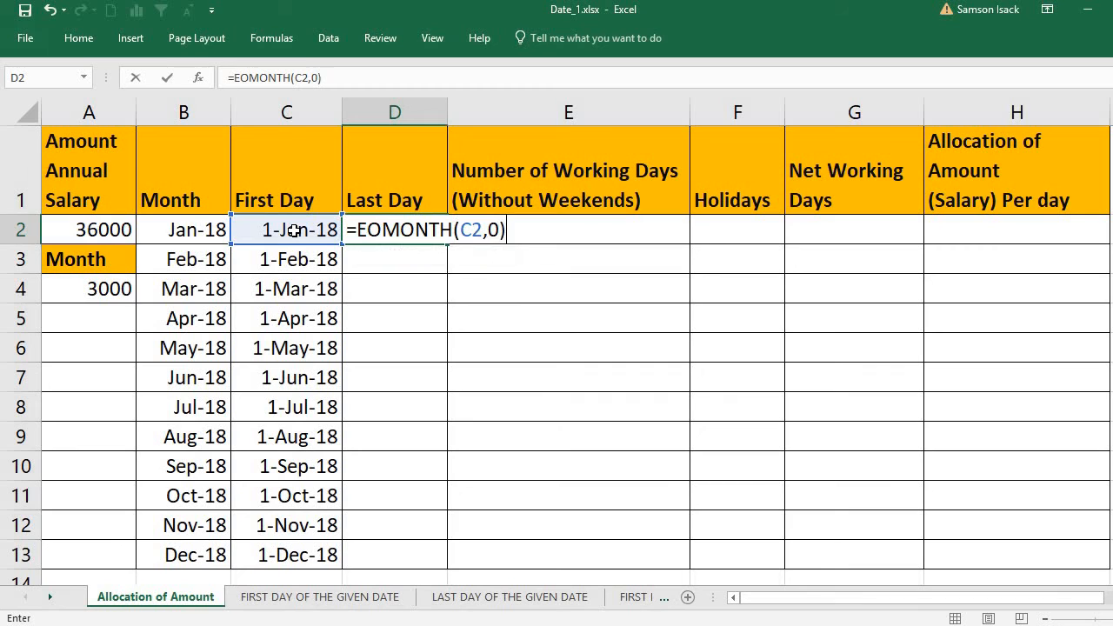
key(Return)
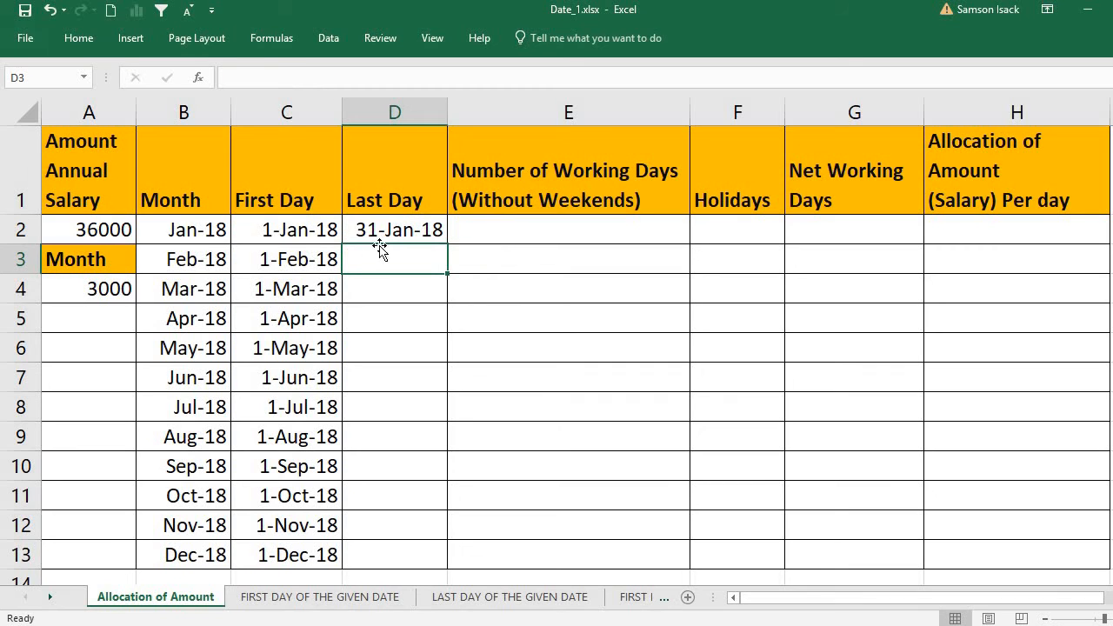
Step: Try the months argument -1 in D2, making the formula =EOMONTH(C2,-1)
click(410, 229)
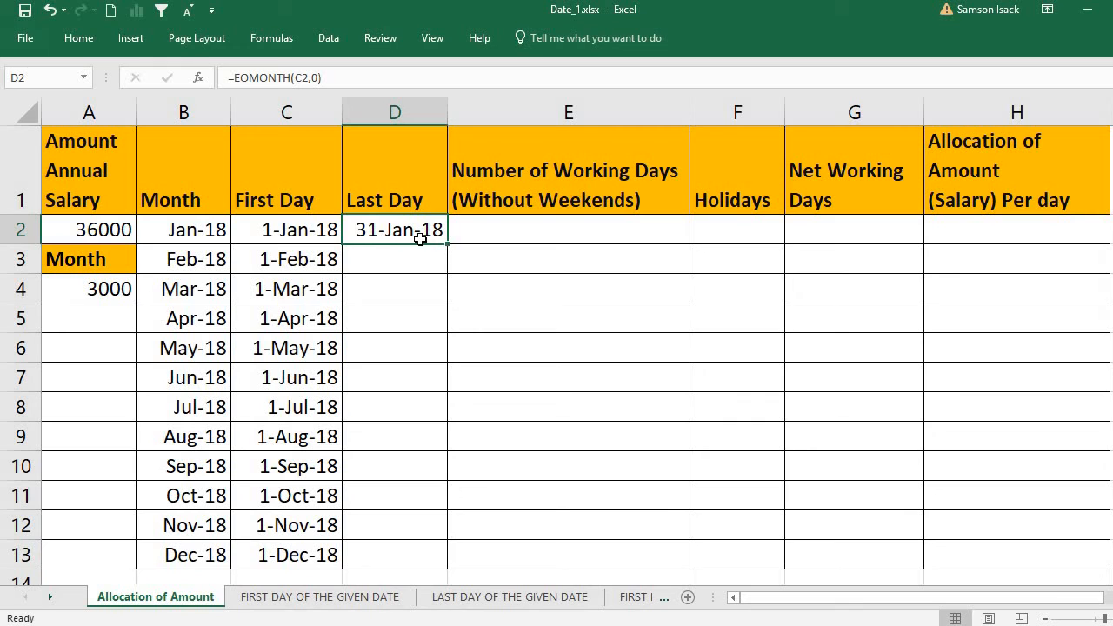
click(293, 228)
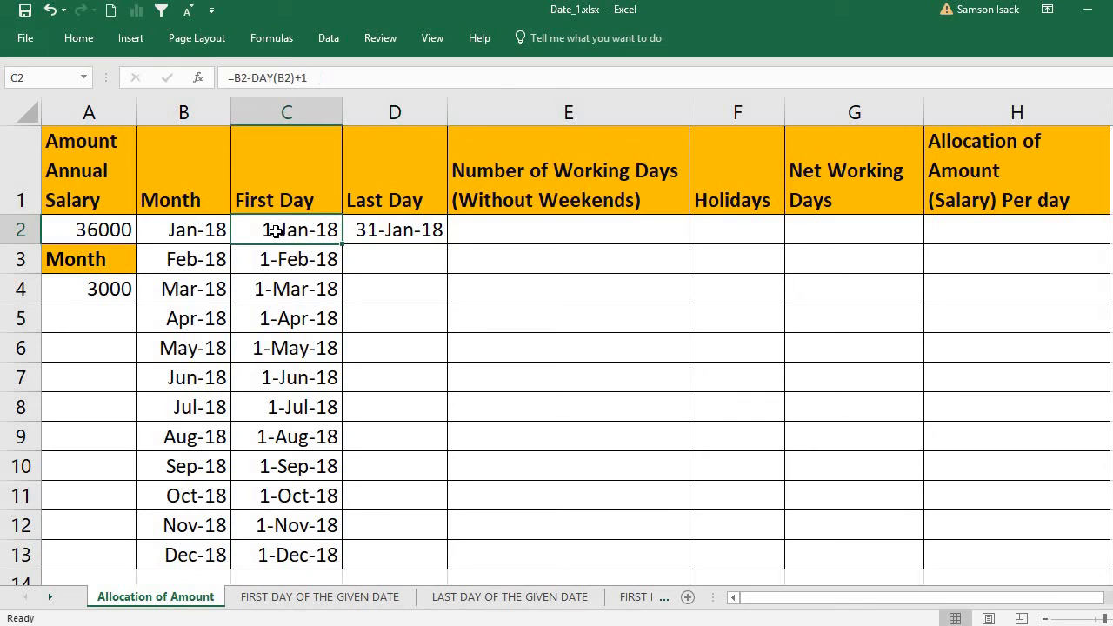
click(366, 226)
double_click(397, 225)
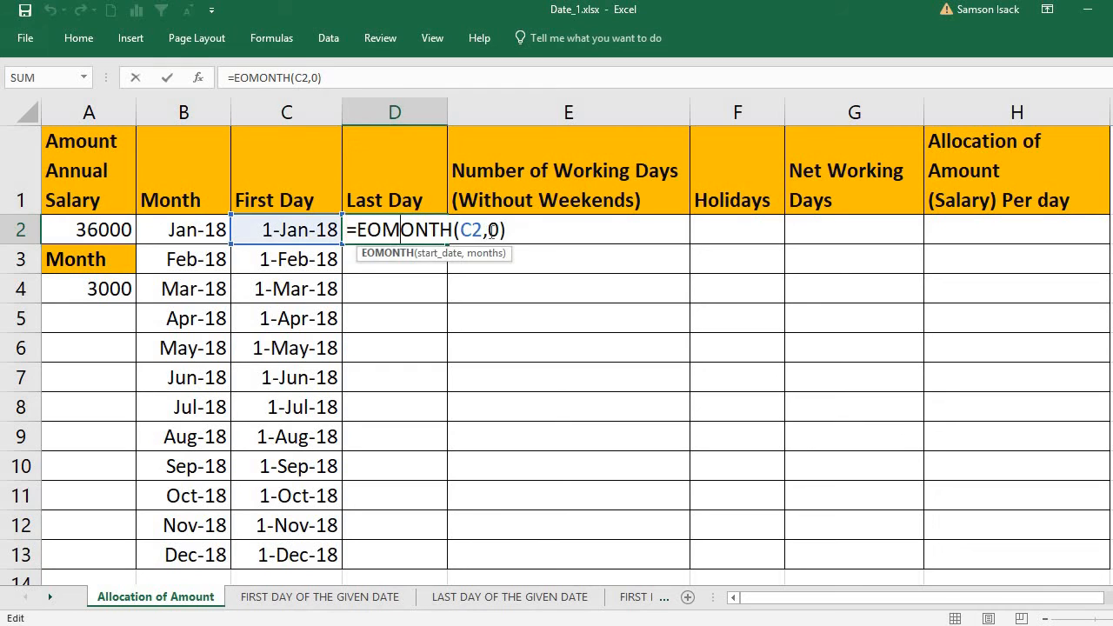
double_click(494, 230)
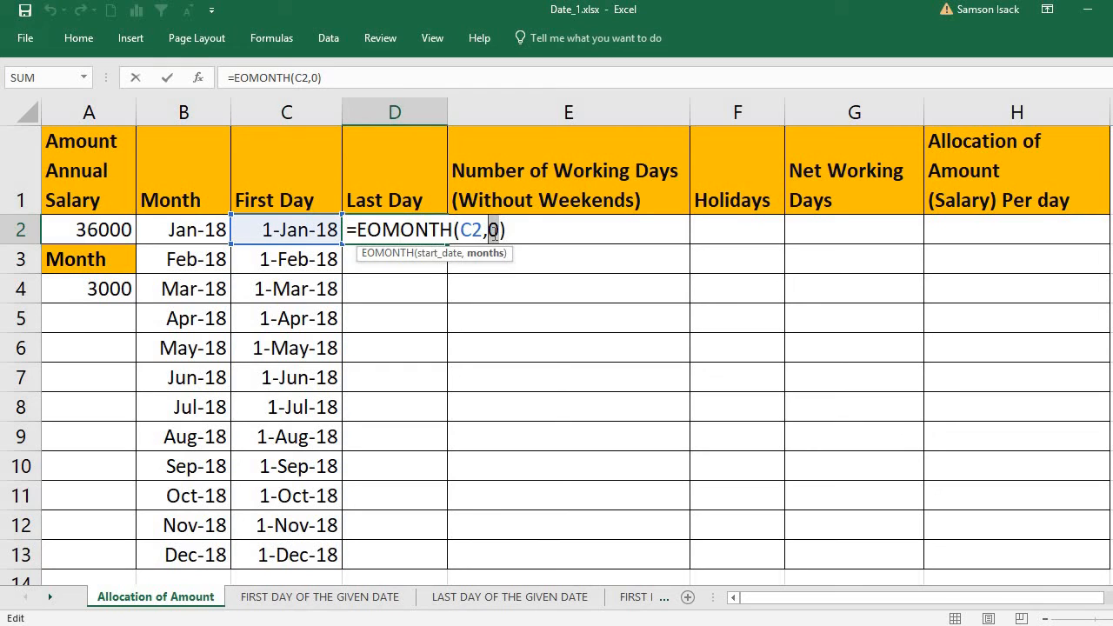
text(-1)
key(Return)
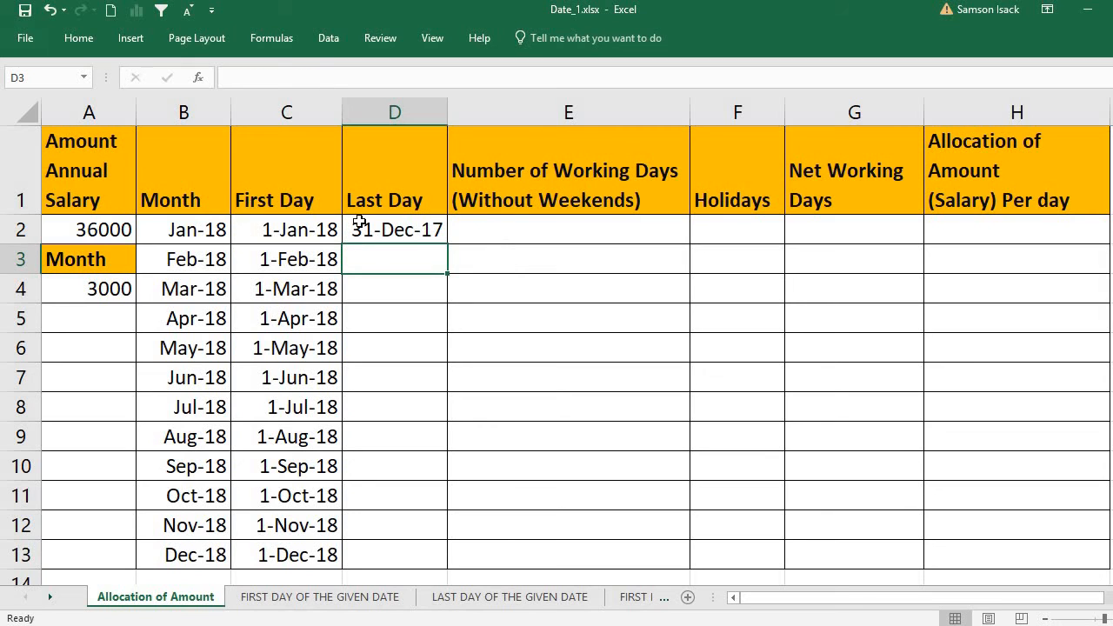
Step: Try the months argument 1 in D2, making the formula =EOMONTH(C2,1)
click(410, 232)
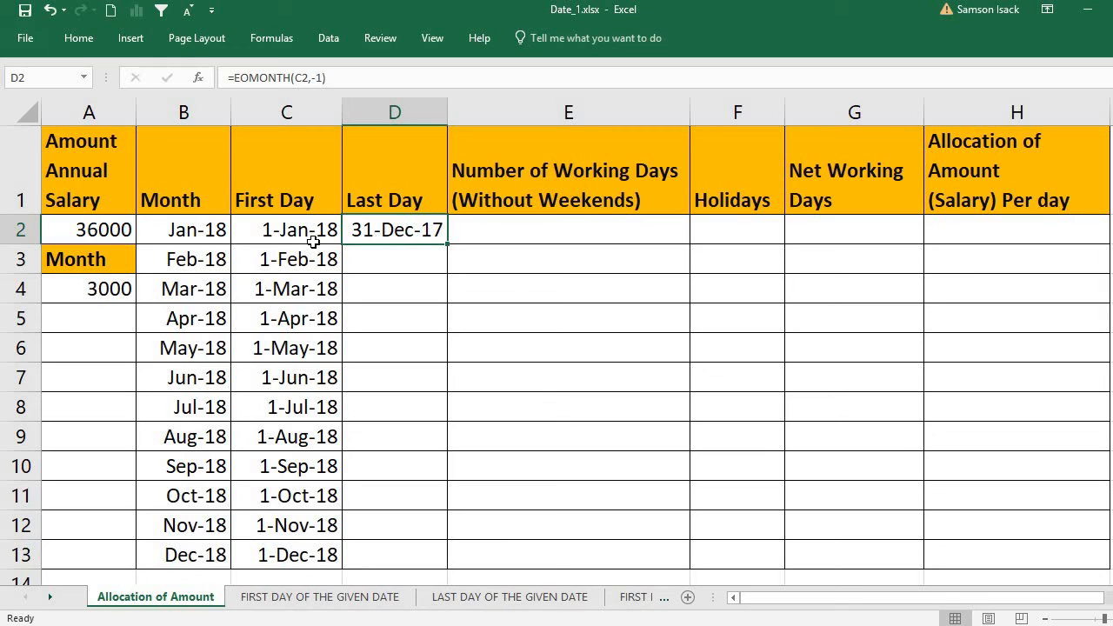
click(317, 77)
key(Return)
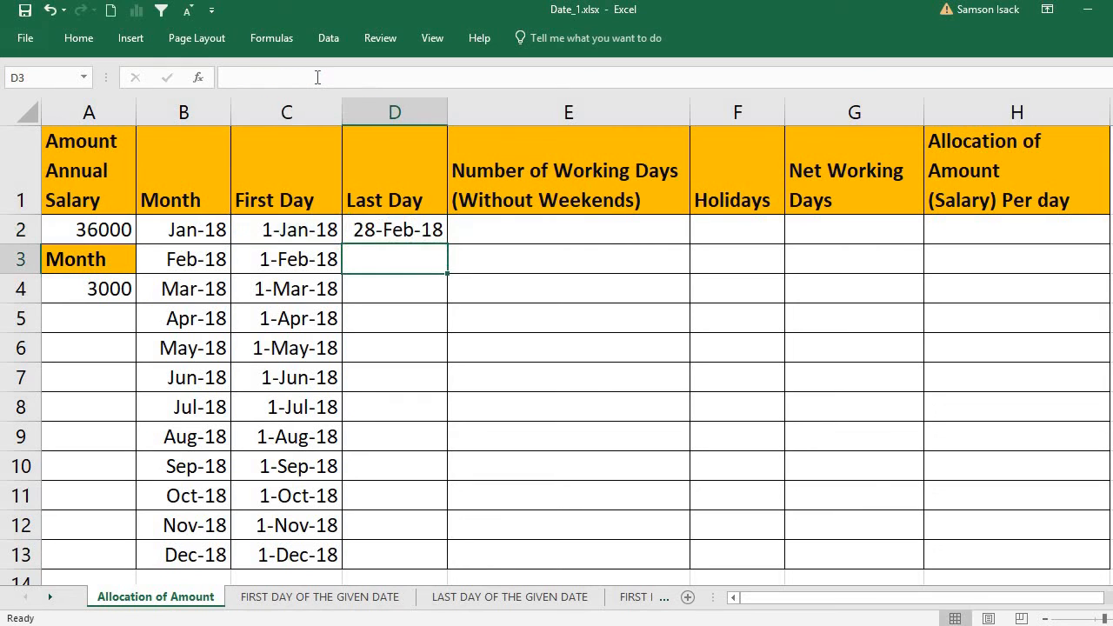
Step: Set the D2 formula to =EOMONTH(C2,0) and fill it down through December in D13
click(396, 230)
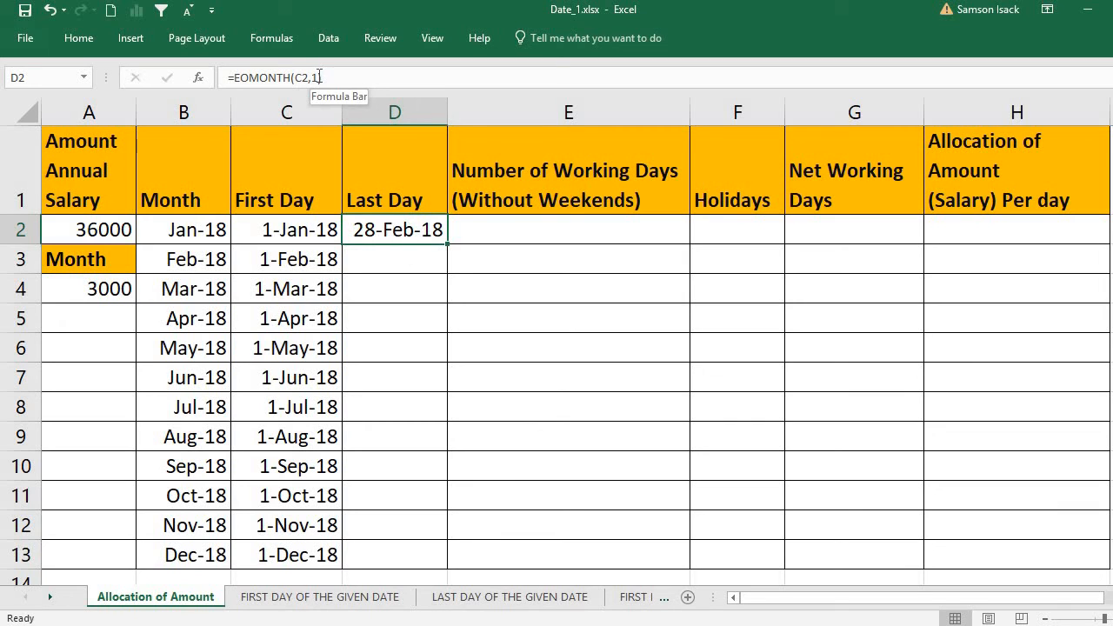
click(319, 78)
key(BackSpace)
text(0)
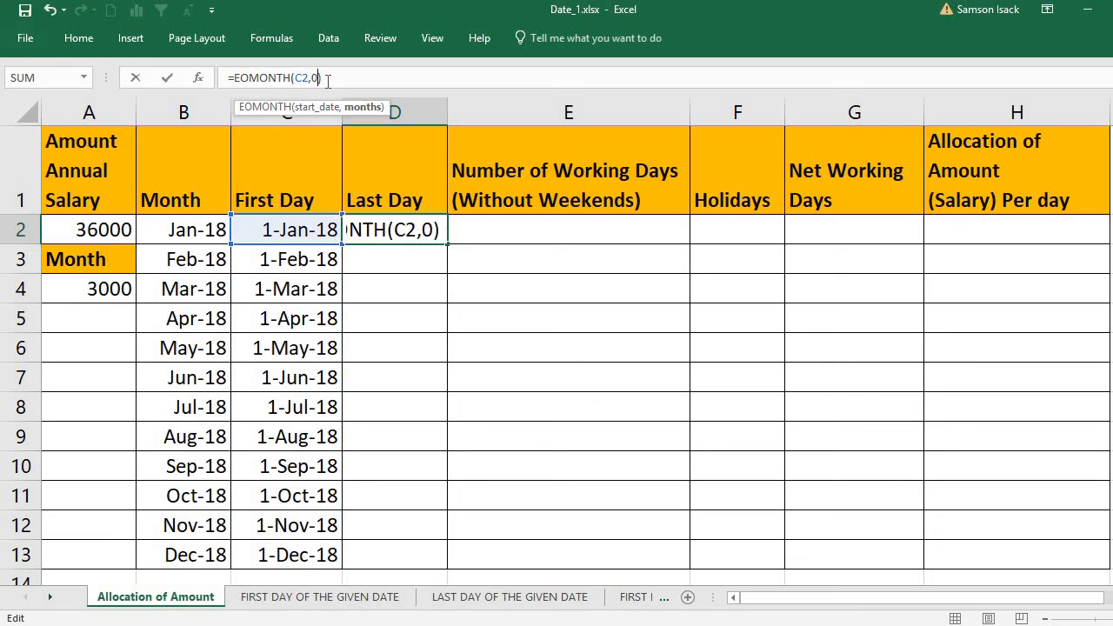
key(Return)
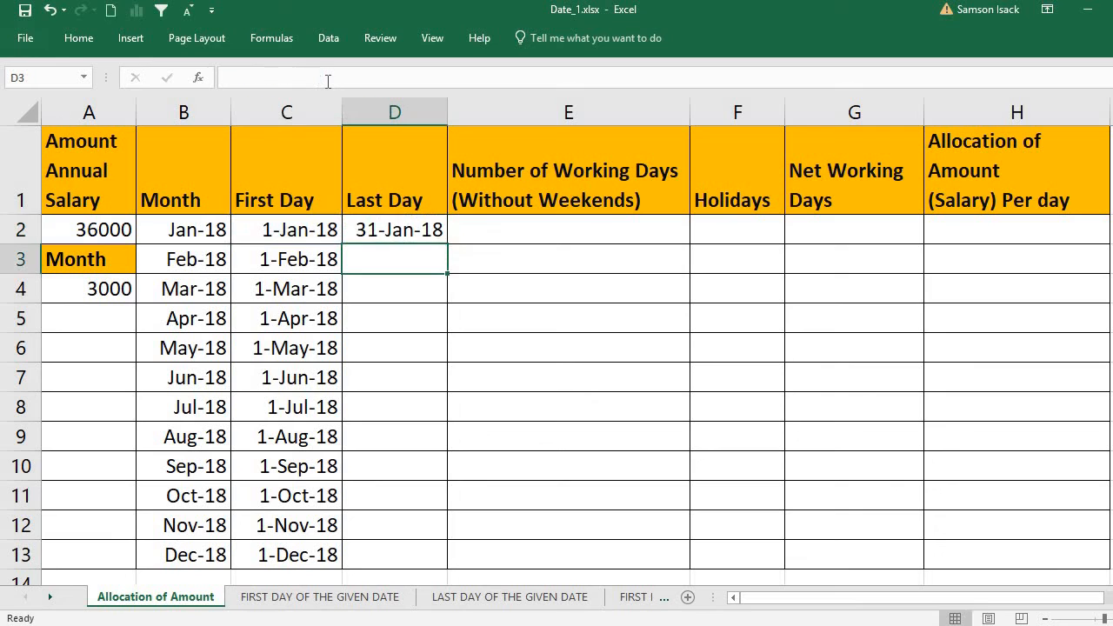
click(433, 227)
double_click(447, 246)
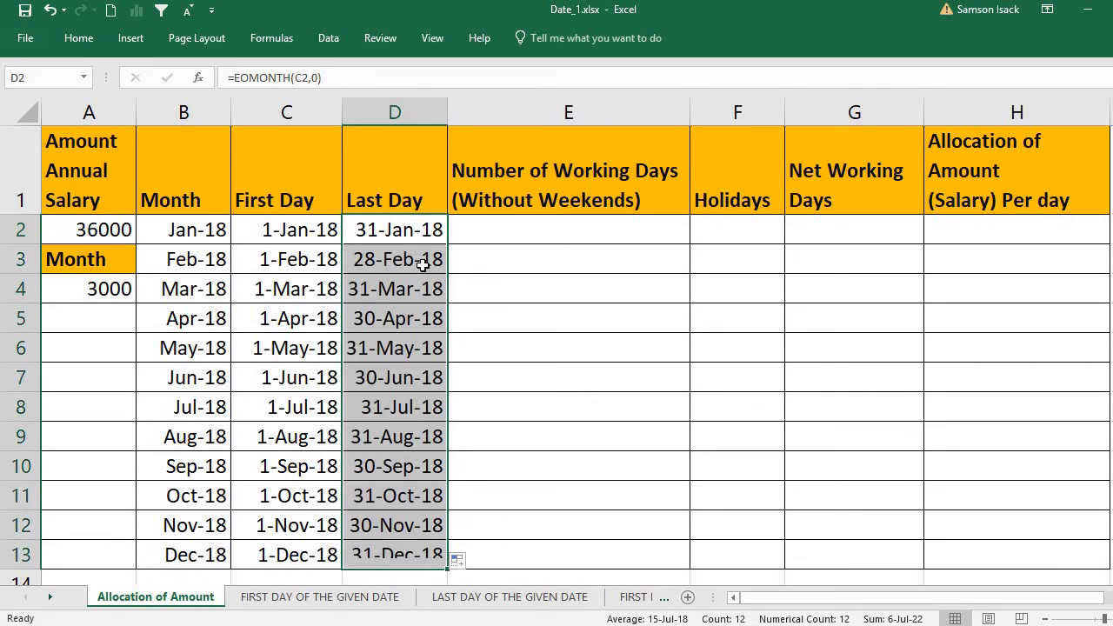
click(284, 458)
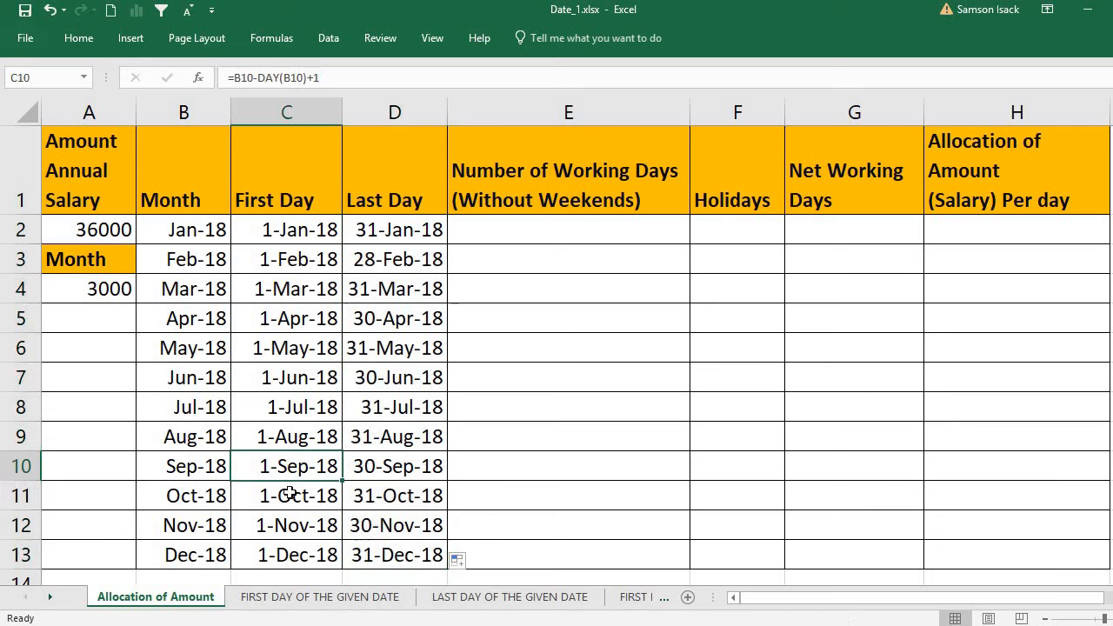
click(285, 525)
click(336, 562)
click(410, 560)
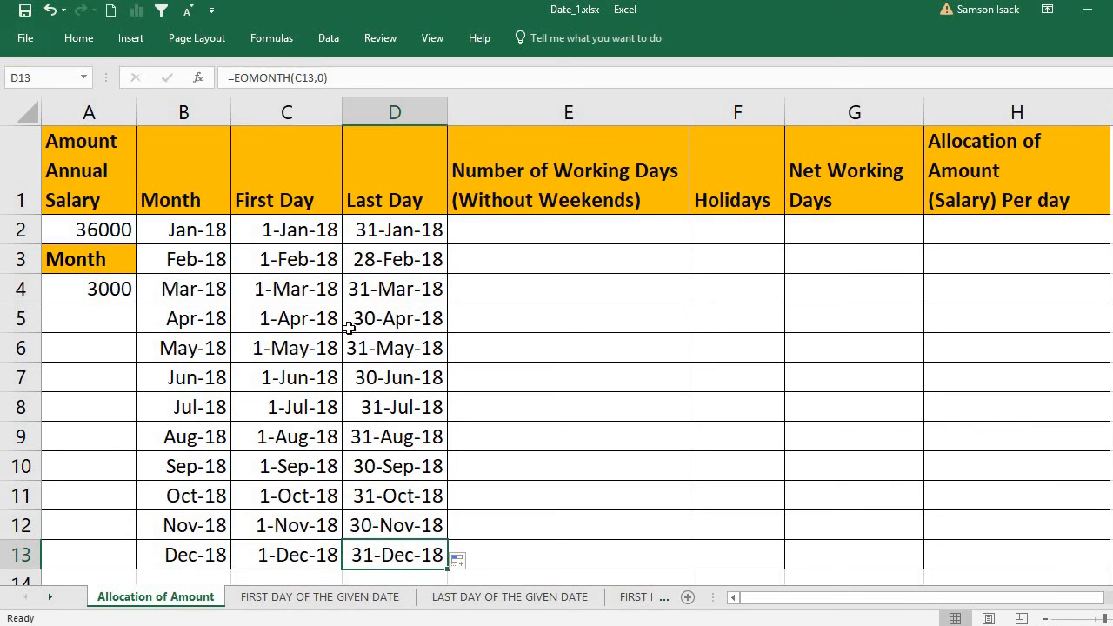
click(326, 241)
click(387, 231)
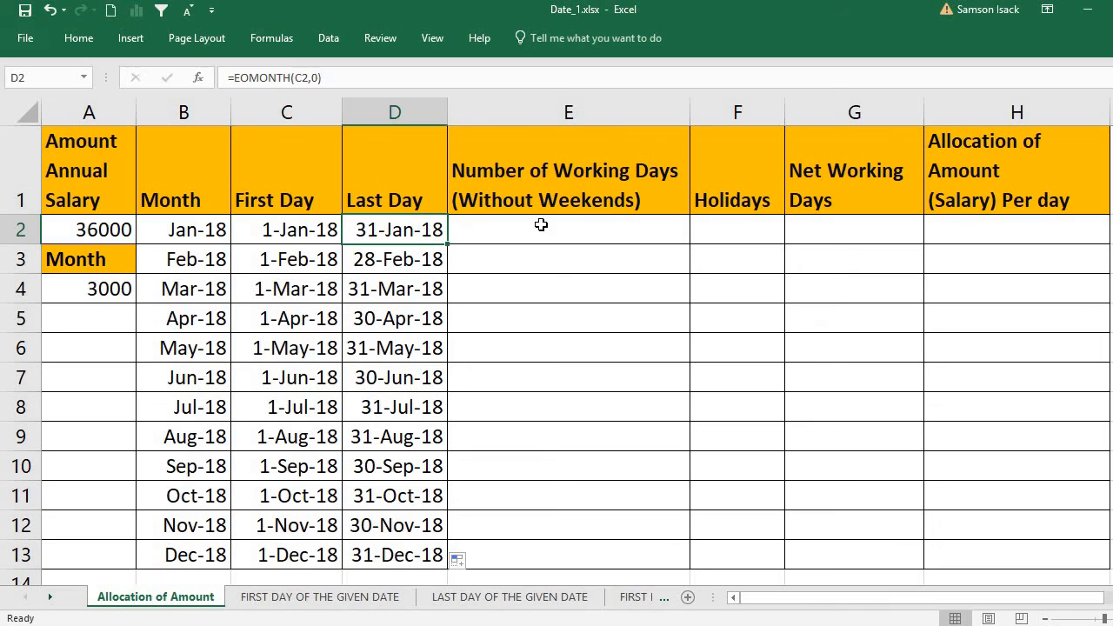
Step: Calculate January's working days in E2 with the formula =NETWORKDAYS(C2,D2) and fill it down through December in E13
click(539, 232)
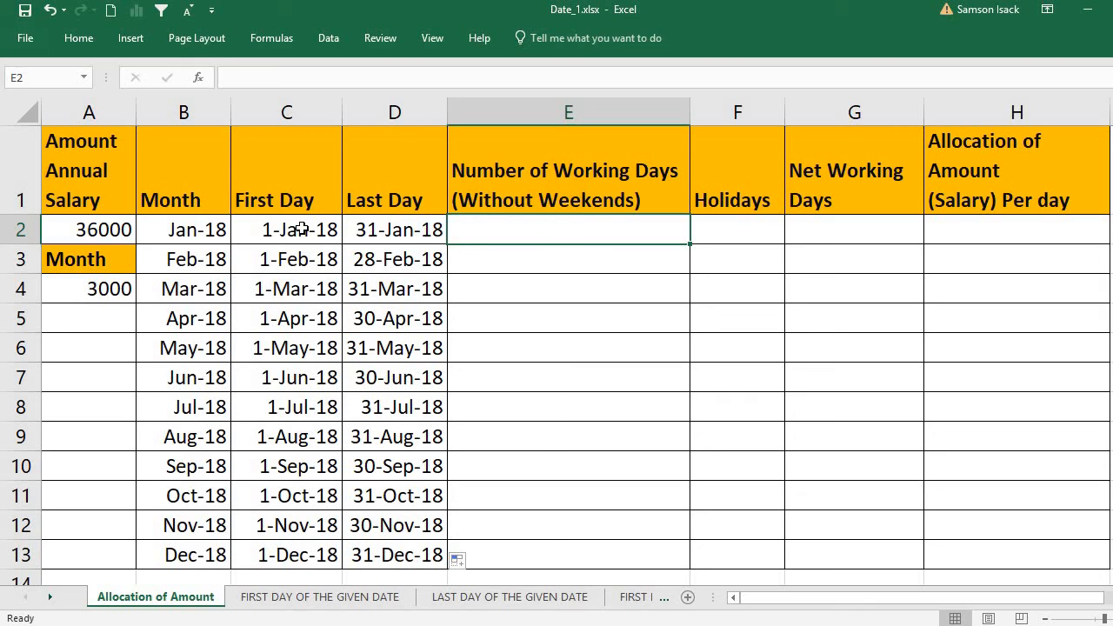
double_click(520, 233)
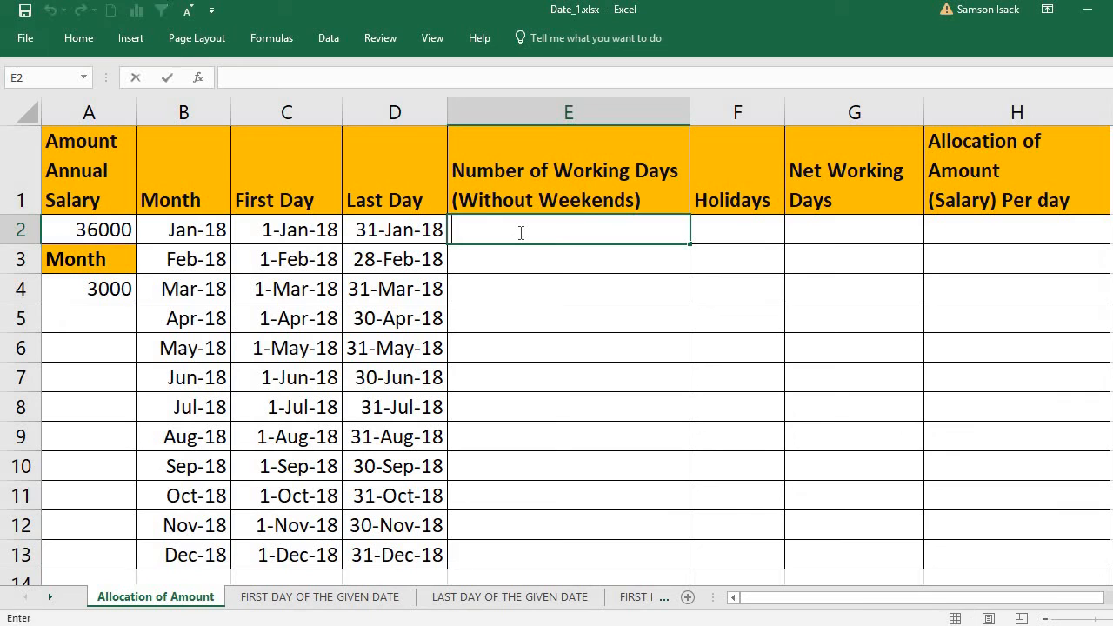
text(=N)
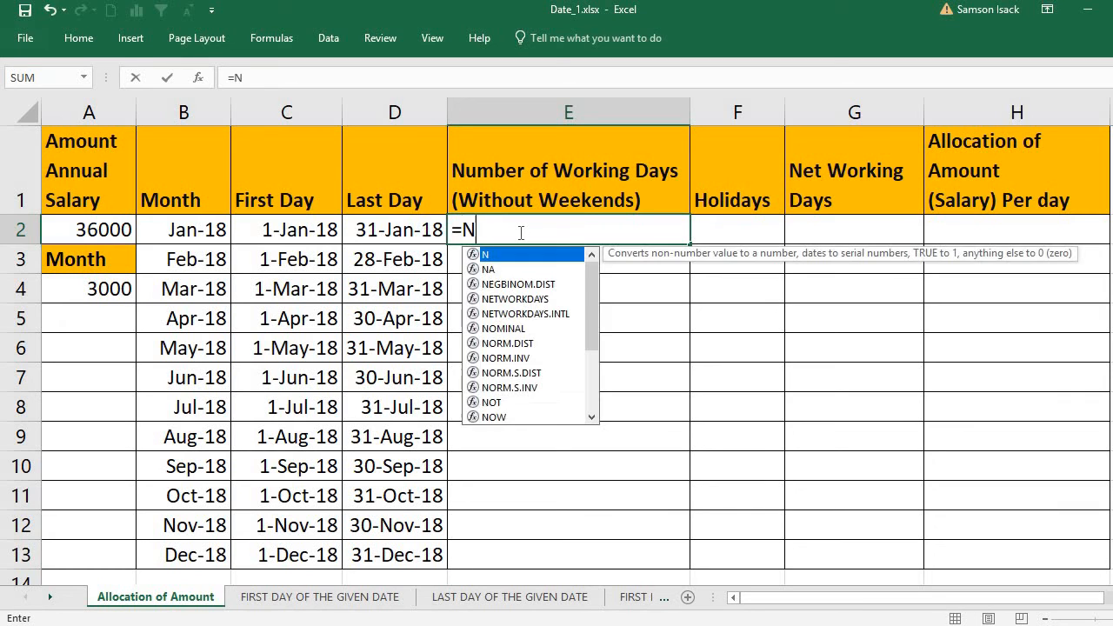
text(ET)
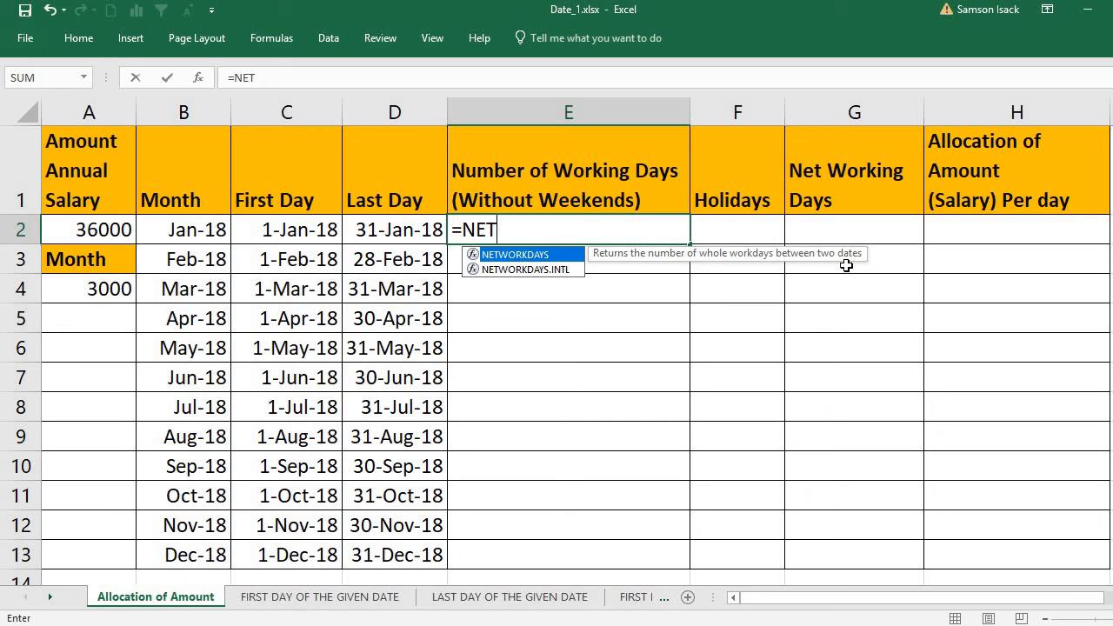
double_click(538, 256)
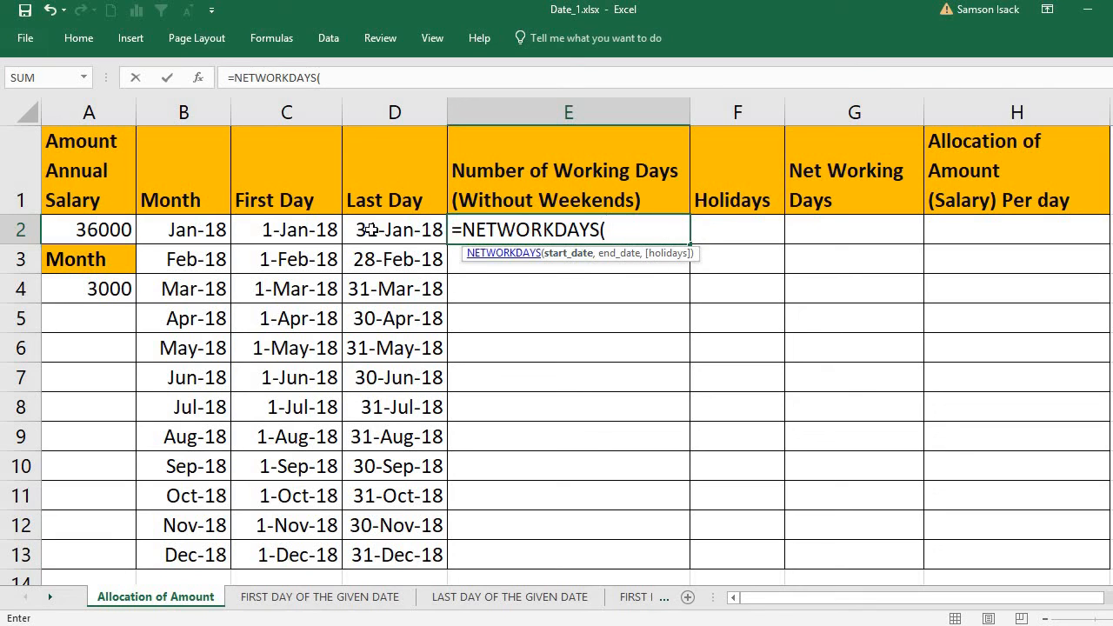
click(273, 229)
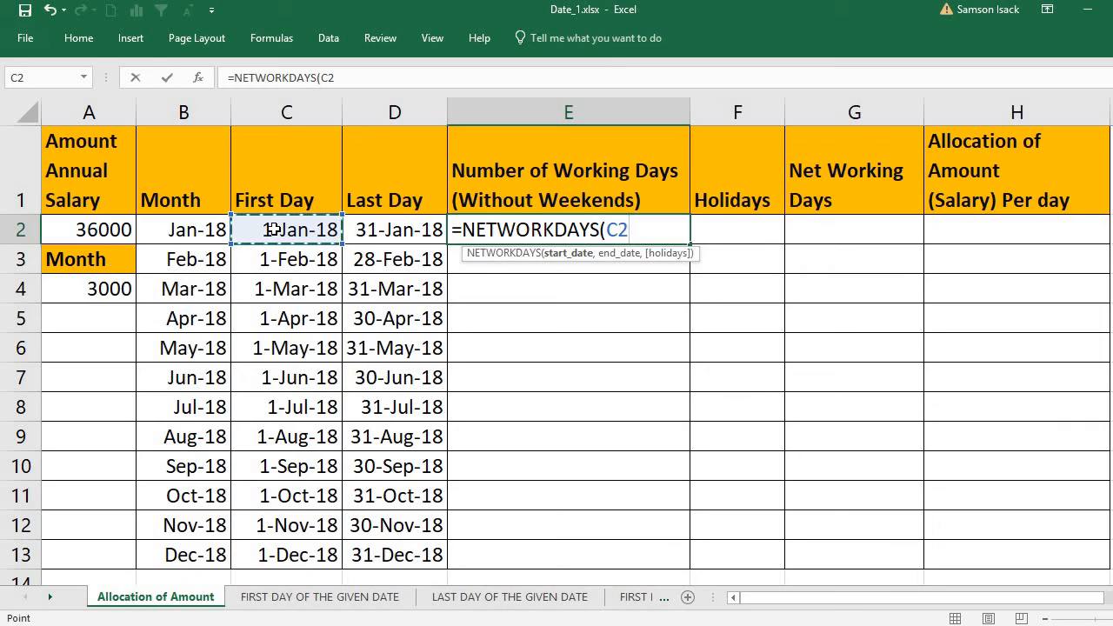
text(,)
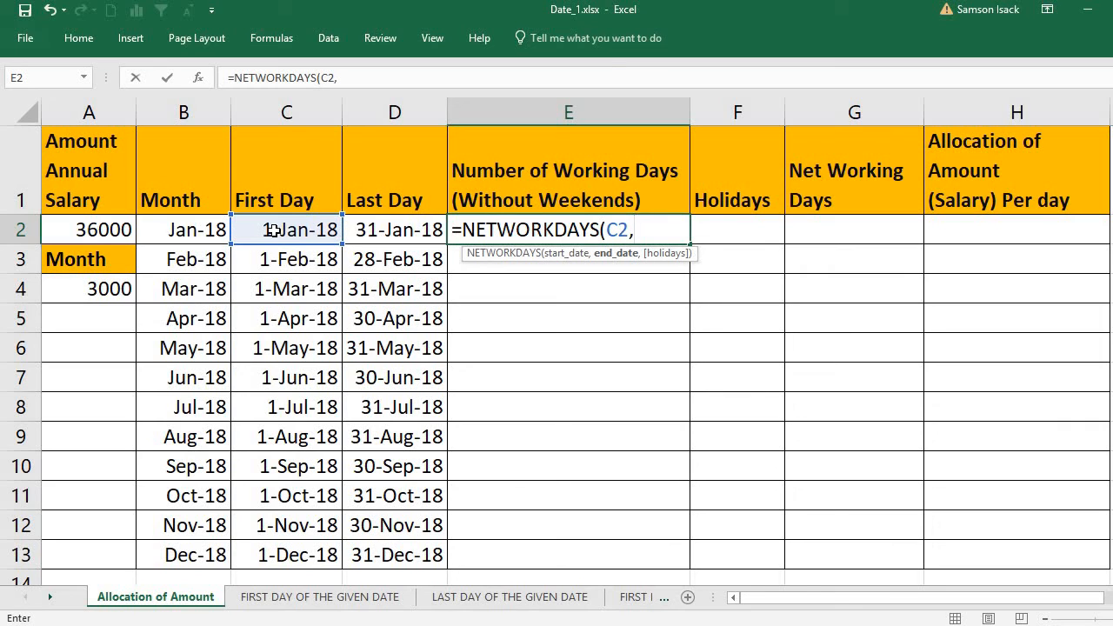
click(380, 228)
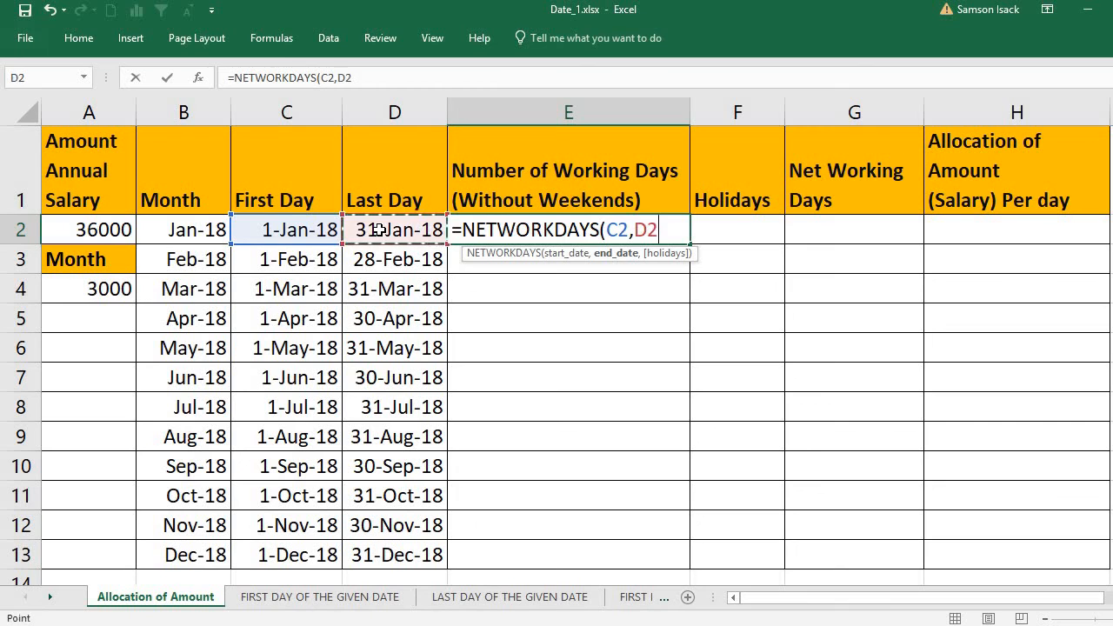
text())
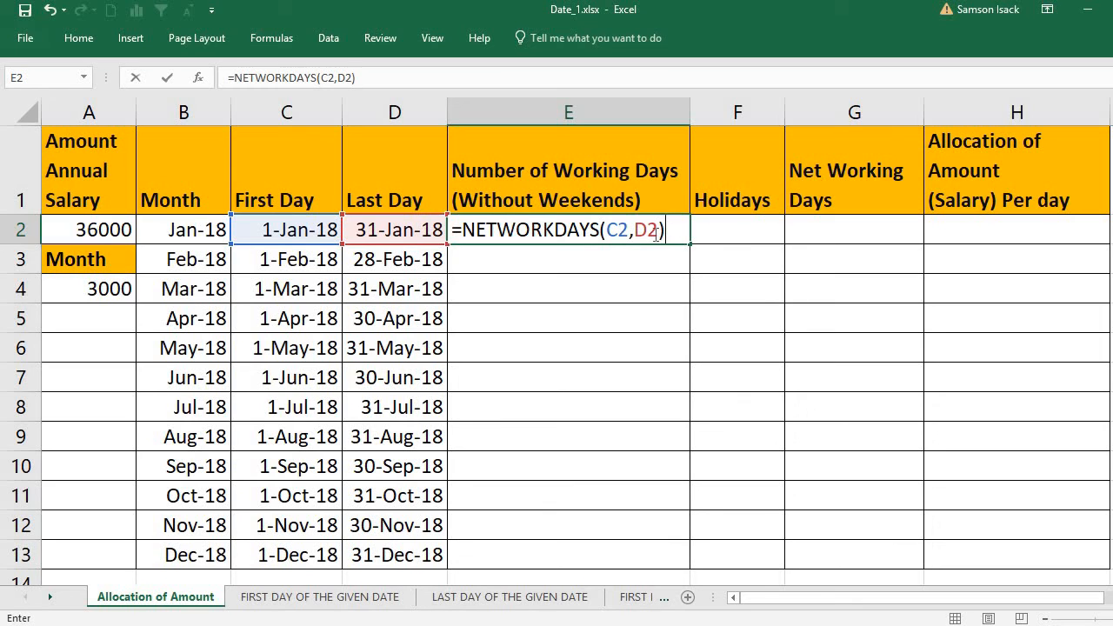
key(Return)
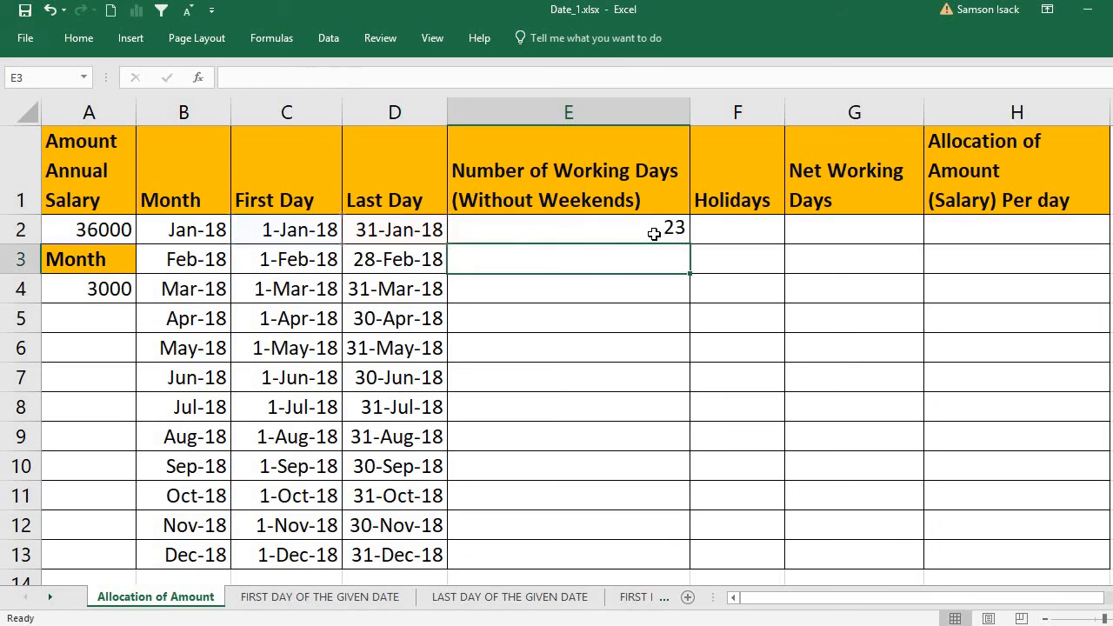
click(654, 236)
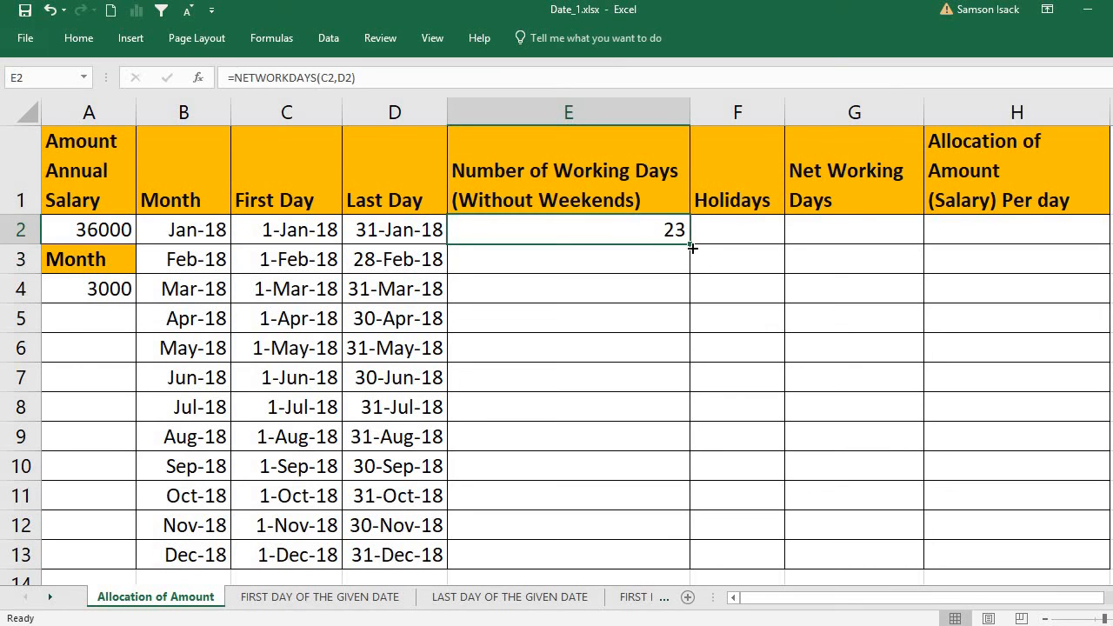
double_click(691, 247)
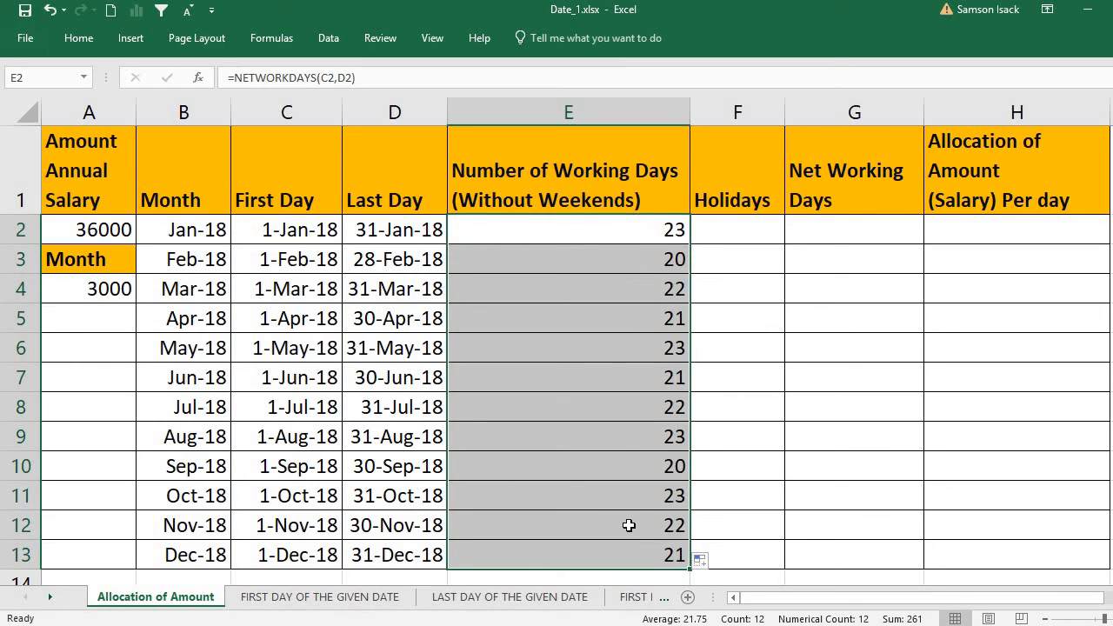
click(635, 230)
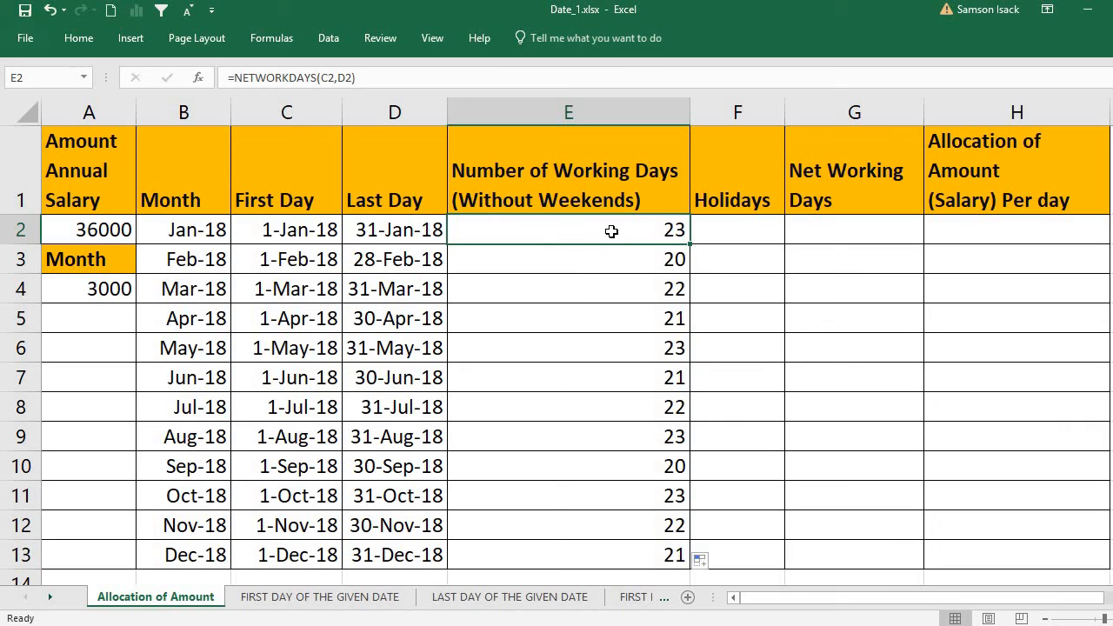
double_click(608, 229)
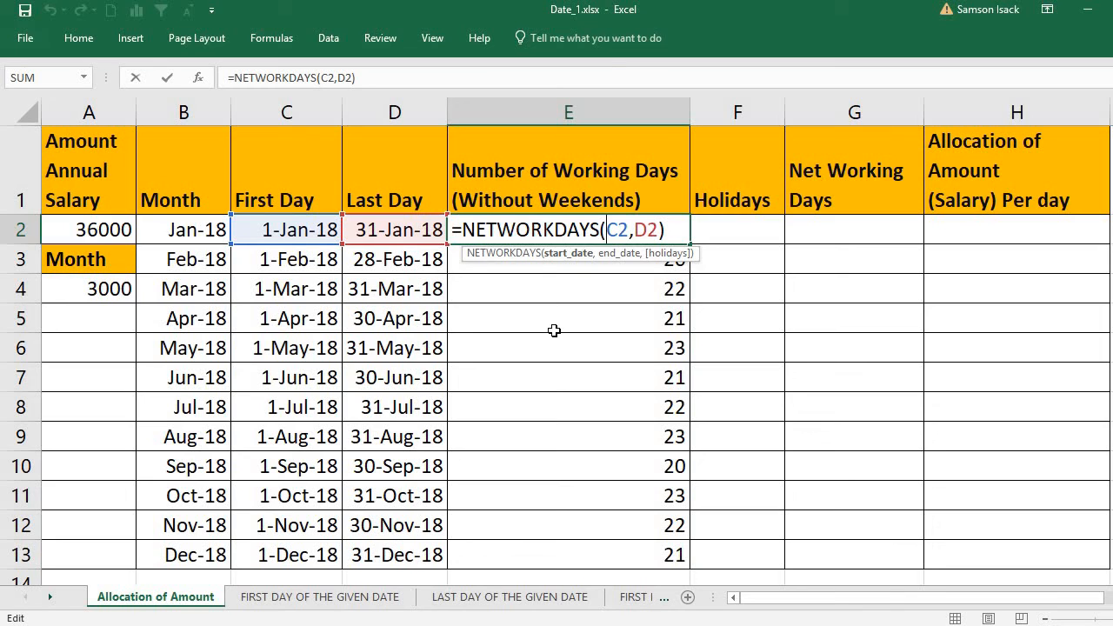
click(659, 230)
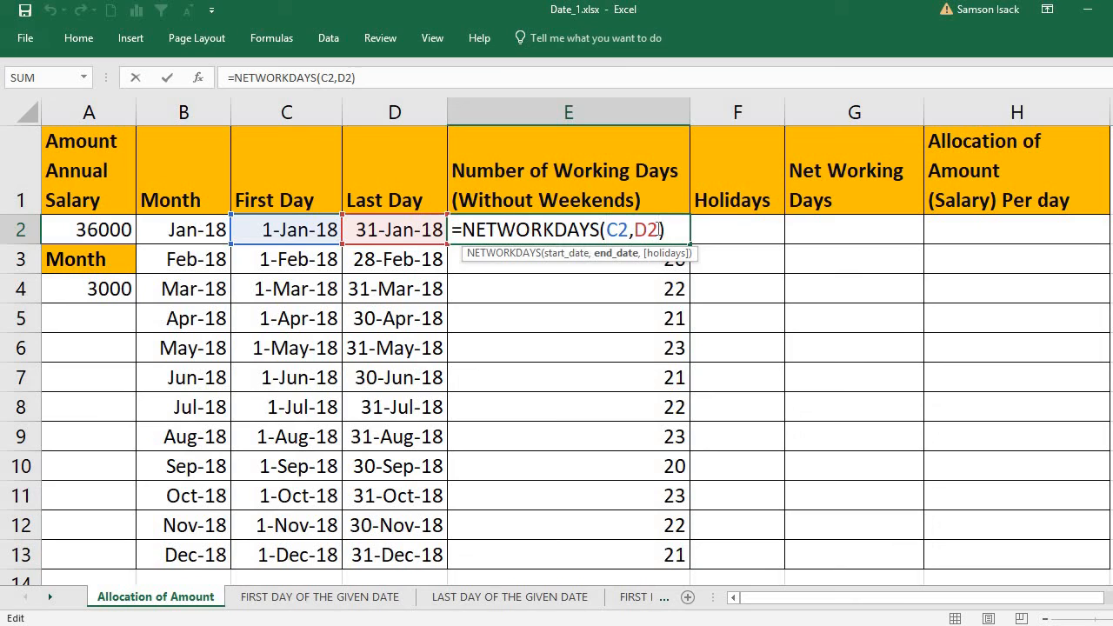
text(,)
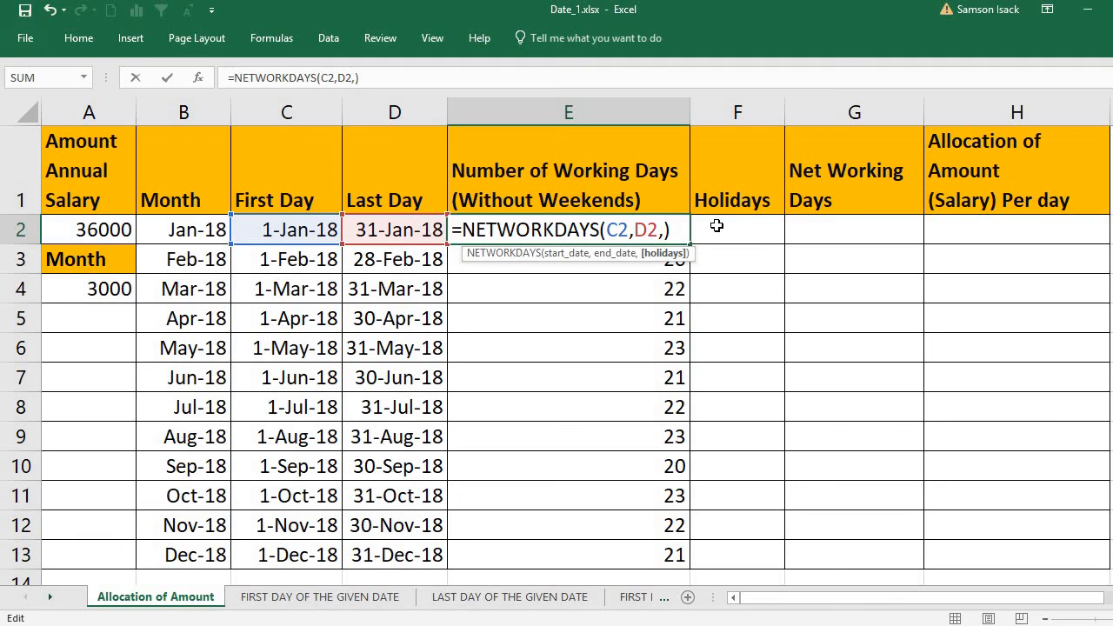
key(BackSpace)
key(Return)
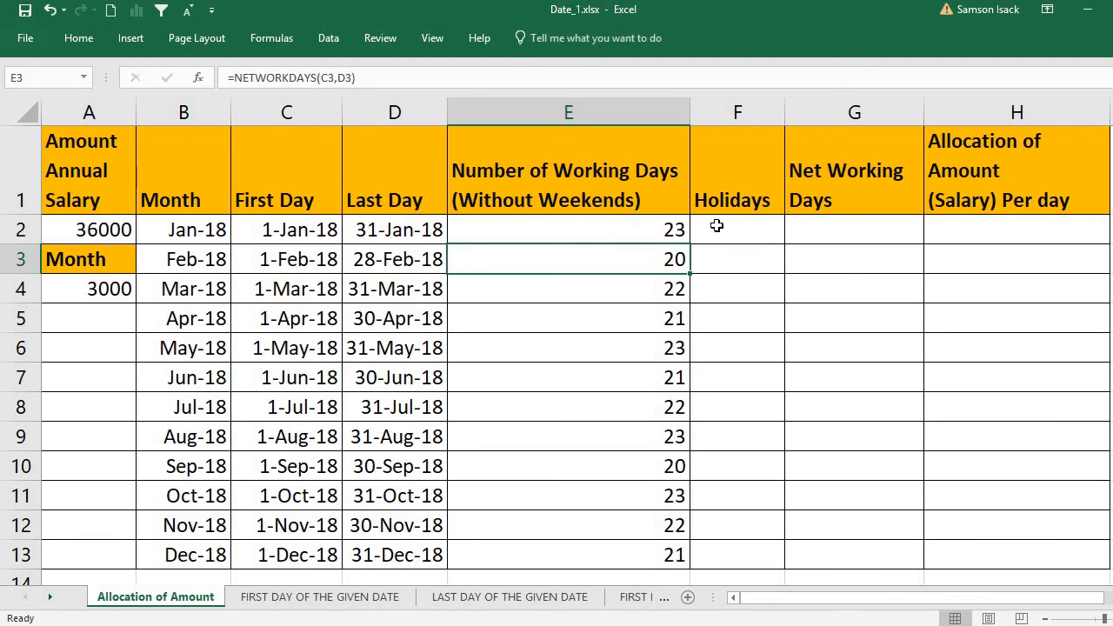
click(661, 233)
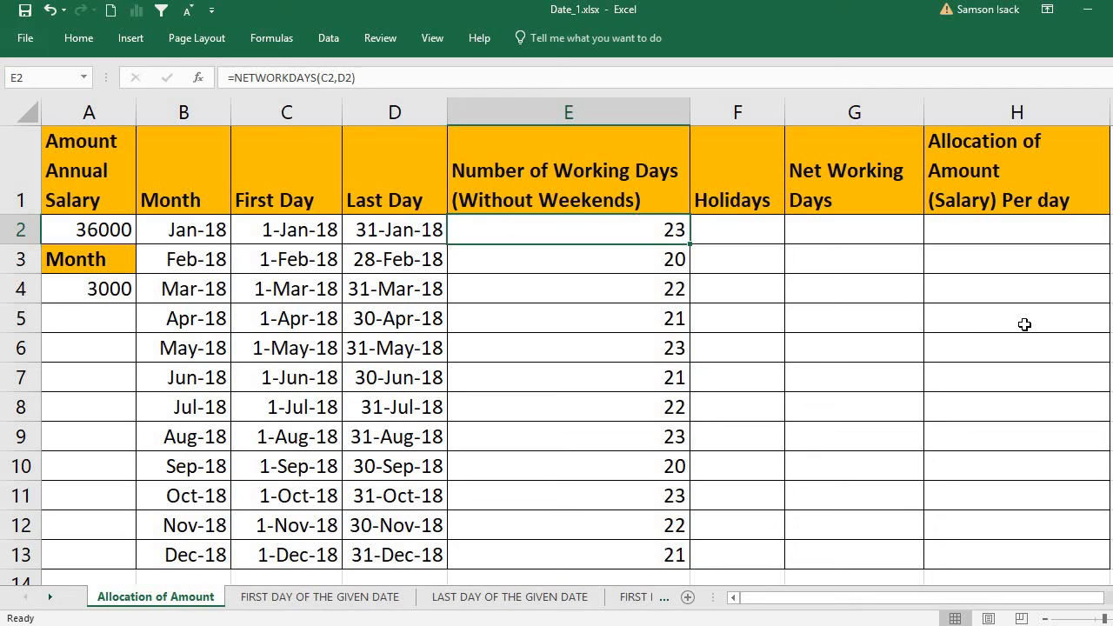
Step: Enter the holidays for January through May in F2 to F6 as 2, 1, 0, 3 and 2
drag(745, 233, 744, 557)
click(759, 227)
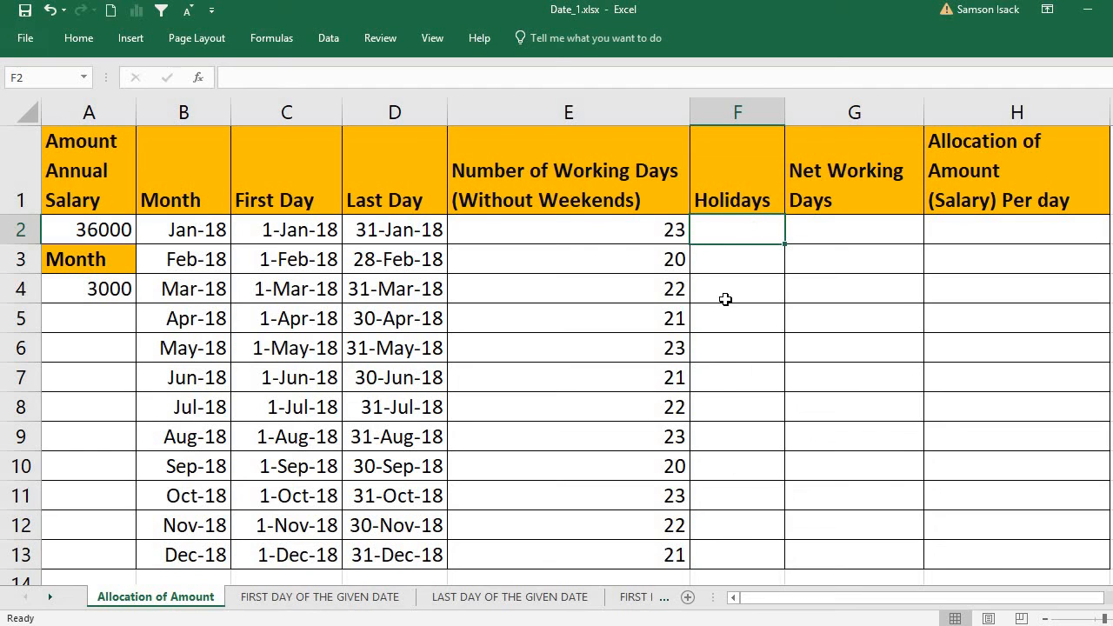
text(2)
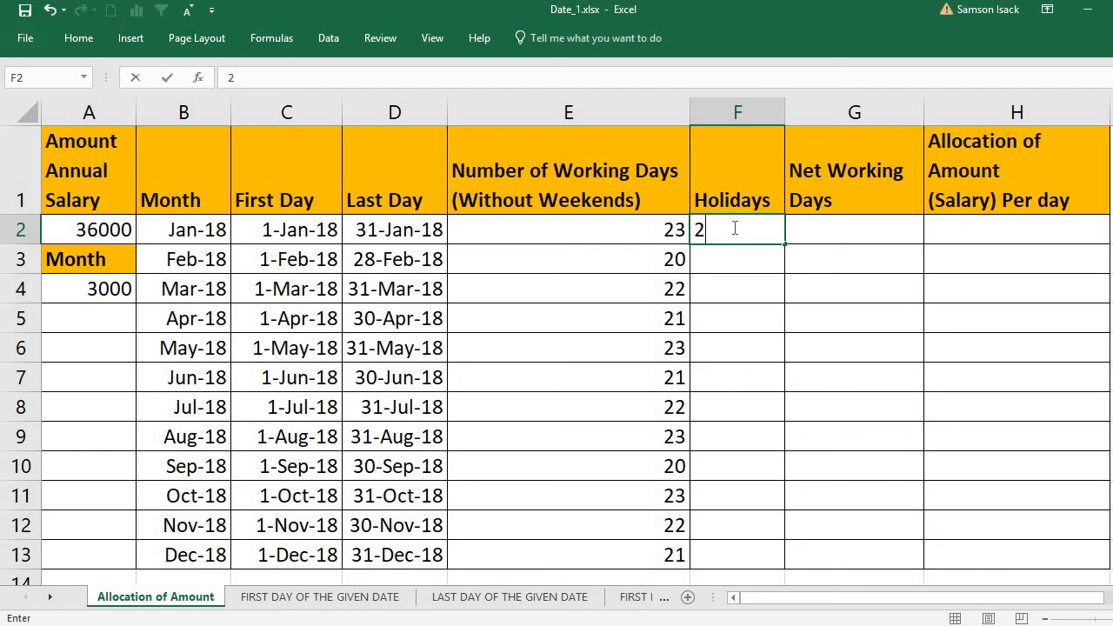
key(Return)
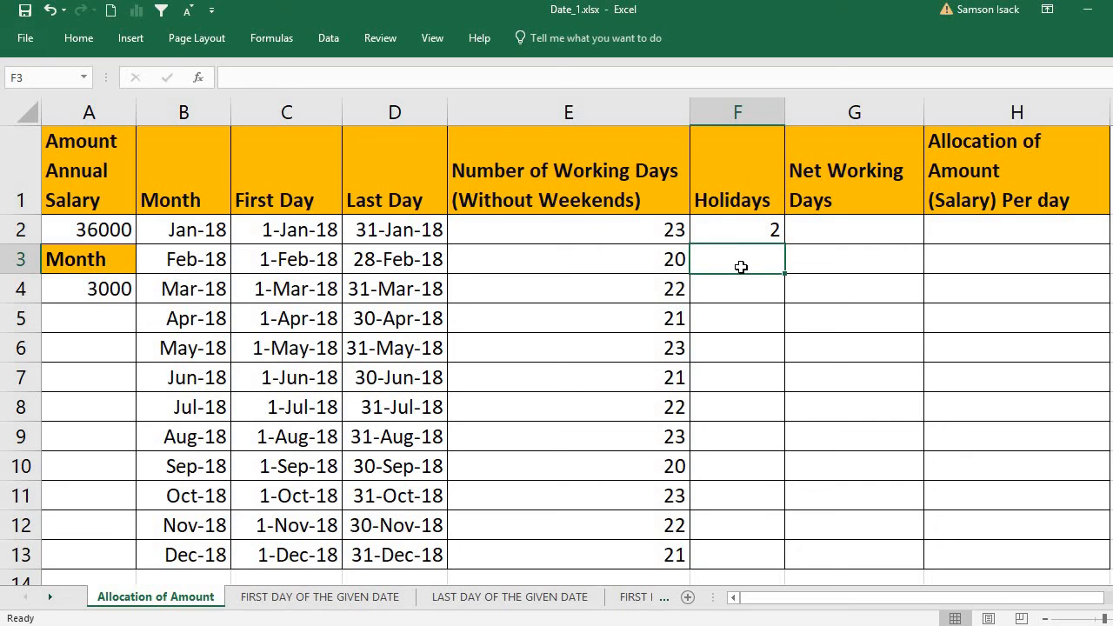
text(1)
key(Return)
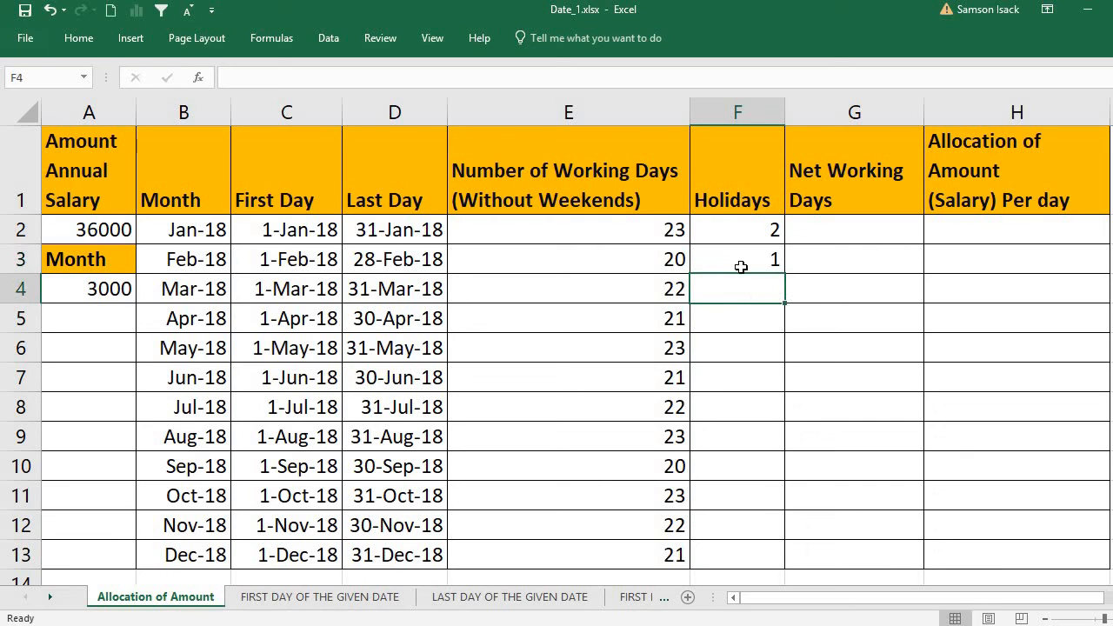
text(0)
key(Return)
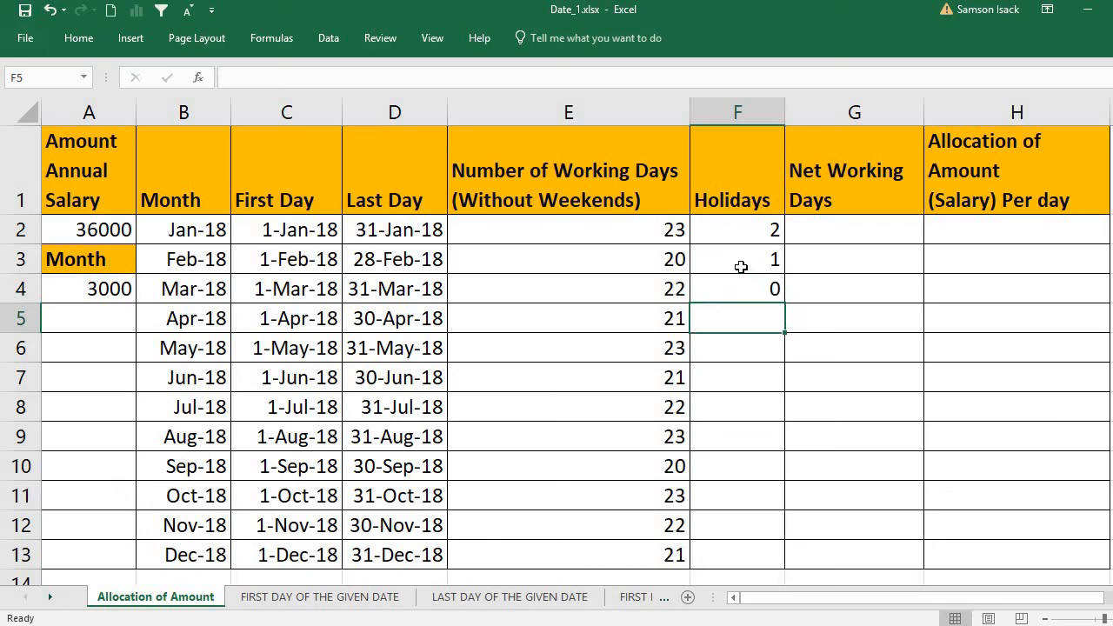
text(3)
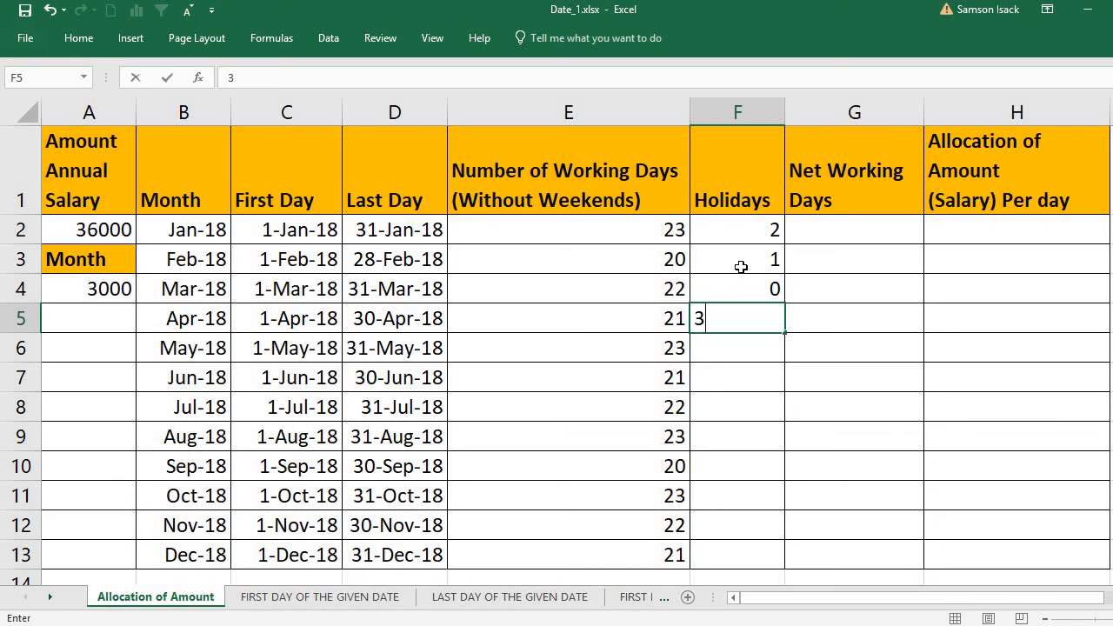
key(Return)
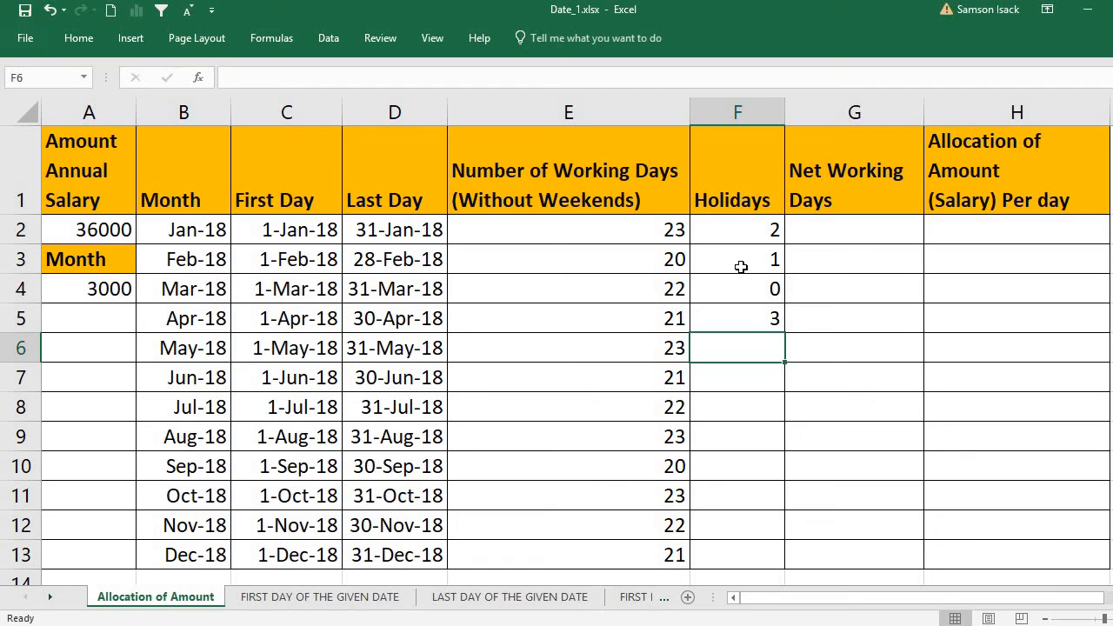
text(2)
key(Return)
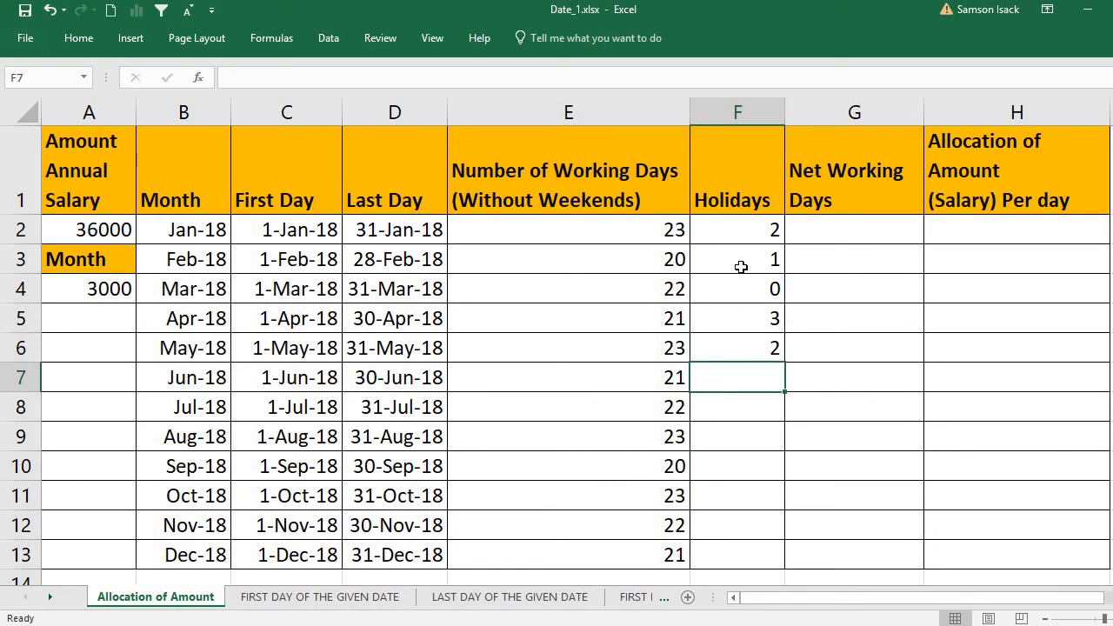
Step: Enter the holidays for June through December in F7 to F13 as 1, 0, 4, 1, 0, 0 and 3
text(1)
key(Return)
text(0)
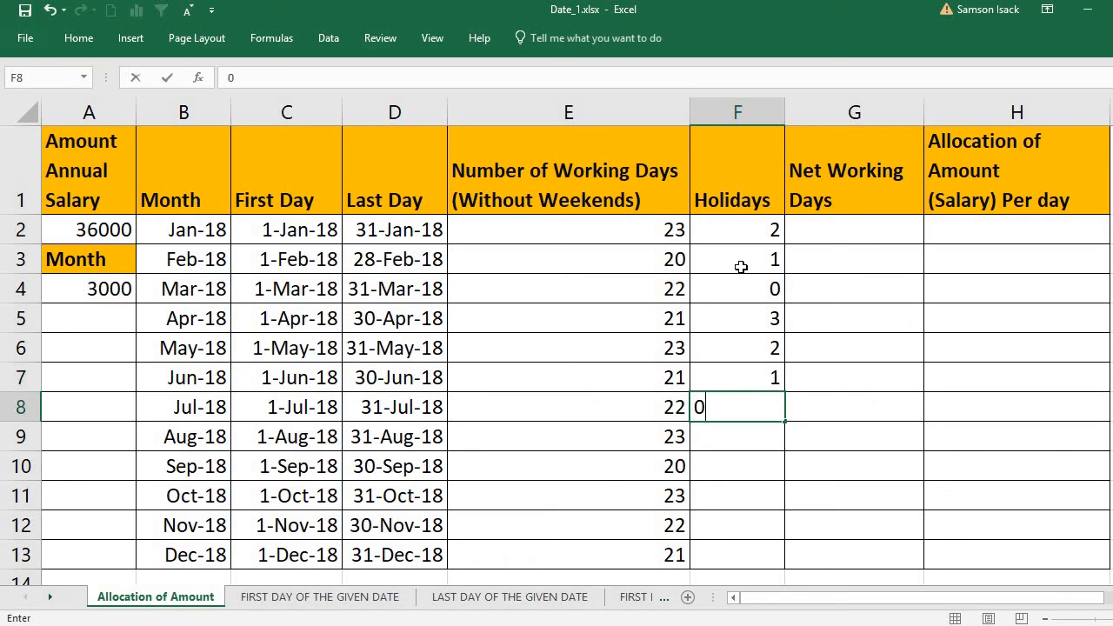
key(Return)
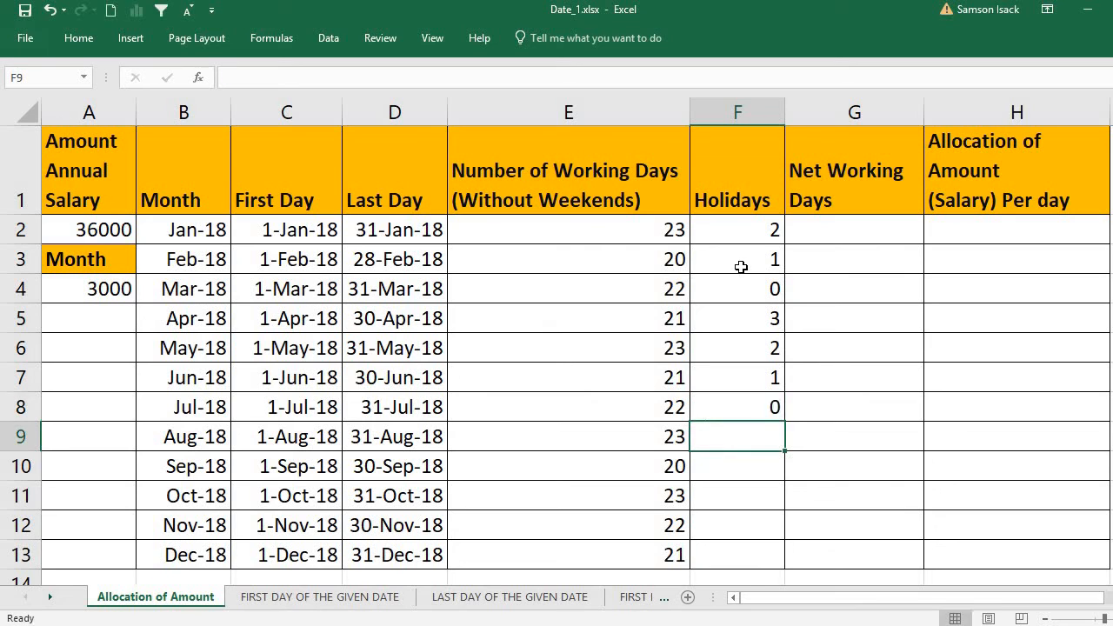
text(4)
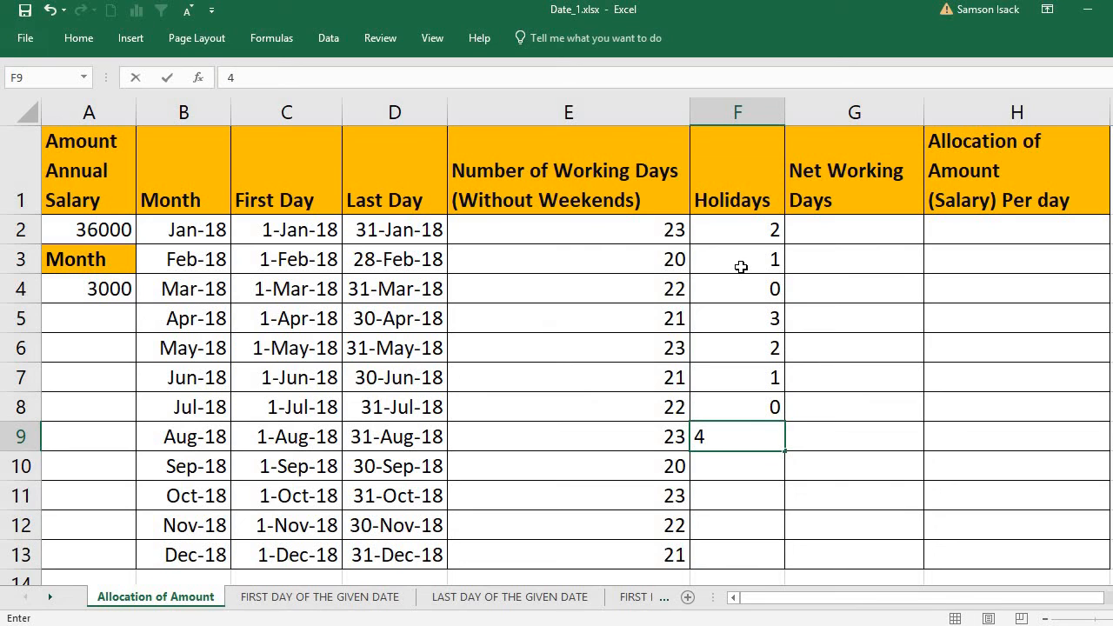
key(Return)
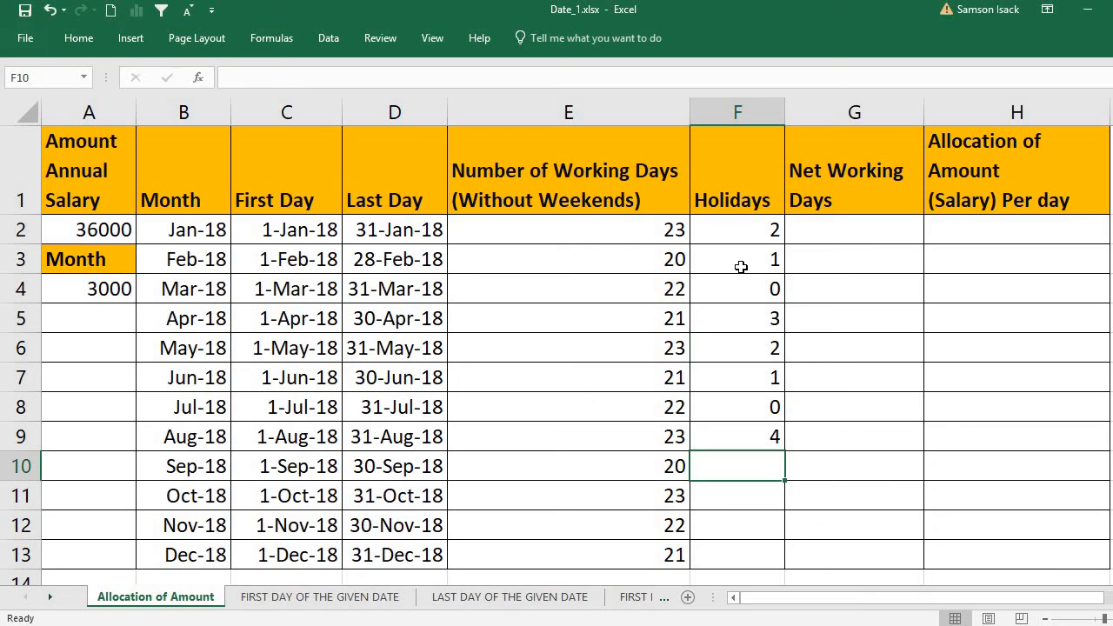
text(1)
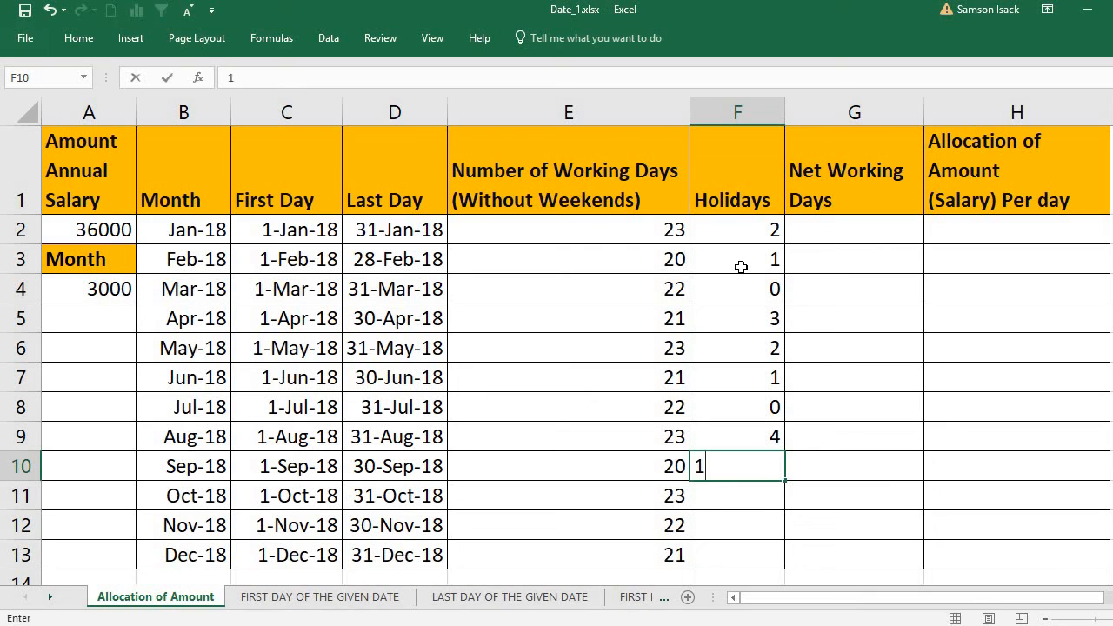
key(Return)
text(0)
key(Return)
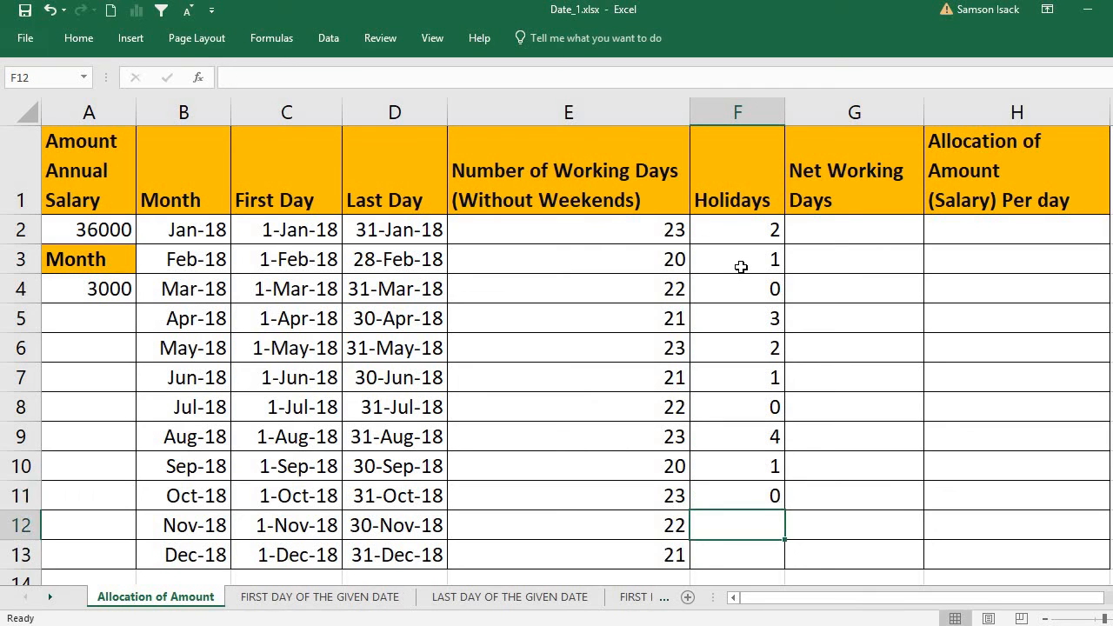
text(0)
key(Return)
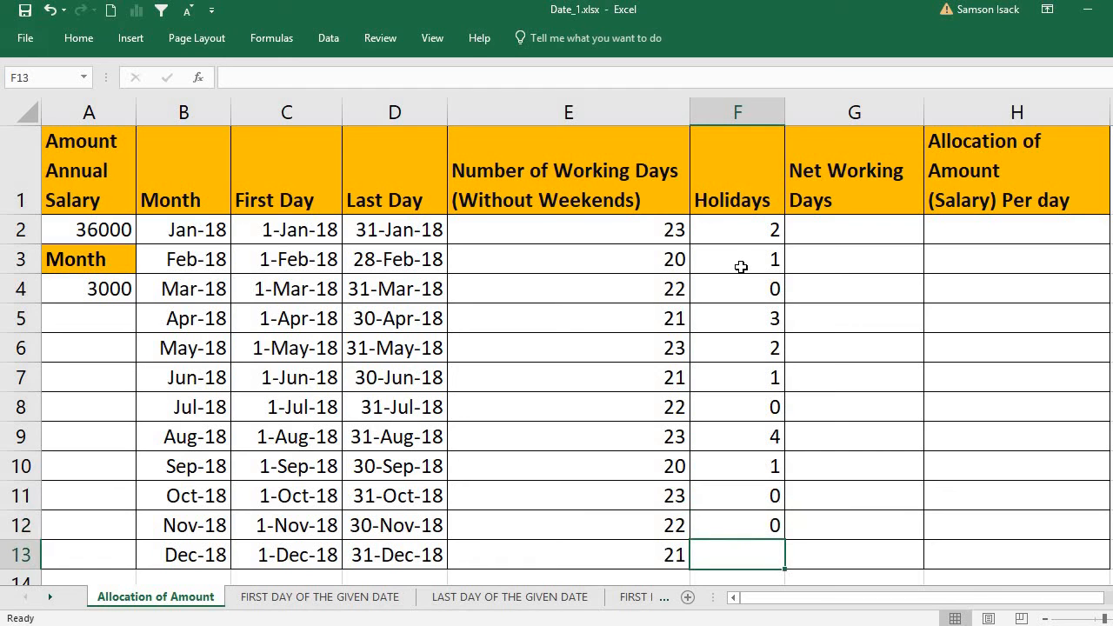
text(3)
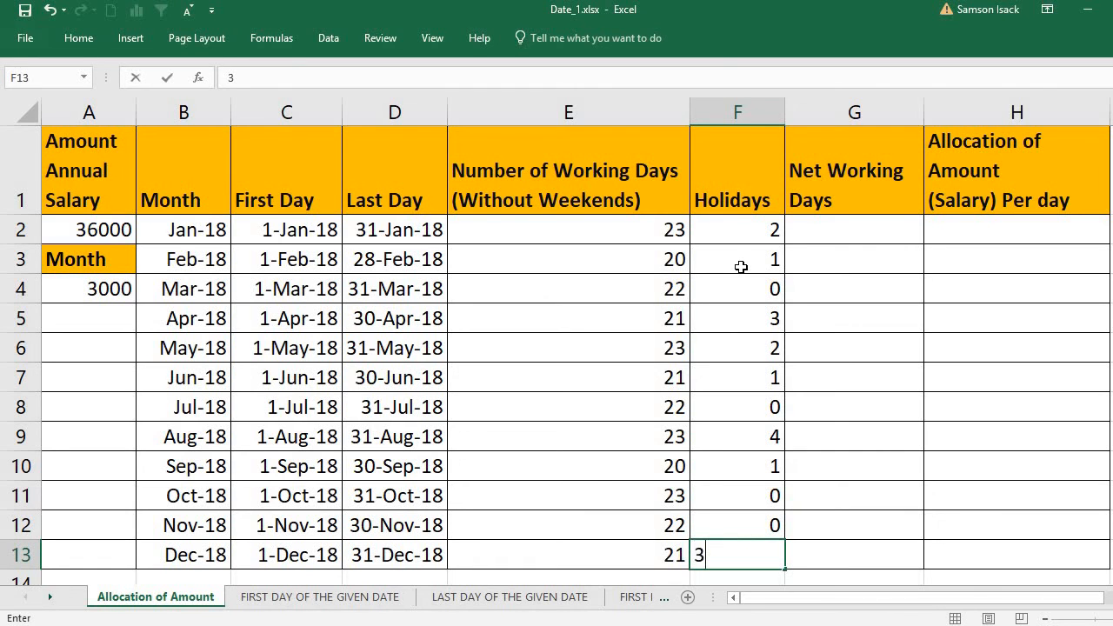
key(Return)
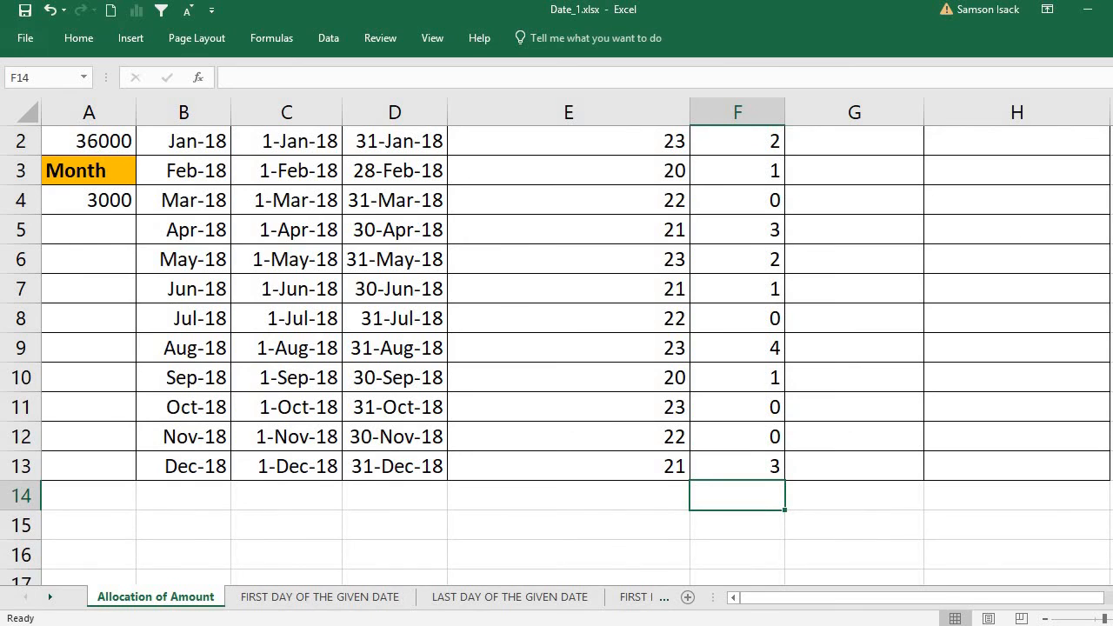
Step: Calculate January's net working days in G2 with the formula =E2-F2 and fill it down through December in G13
scroll(785, 278, up, 1)
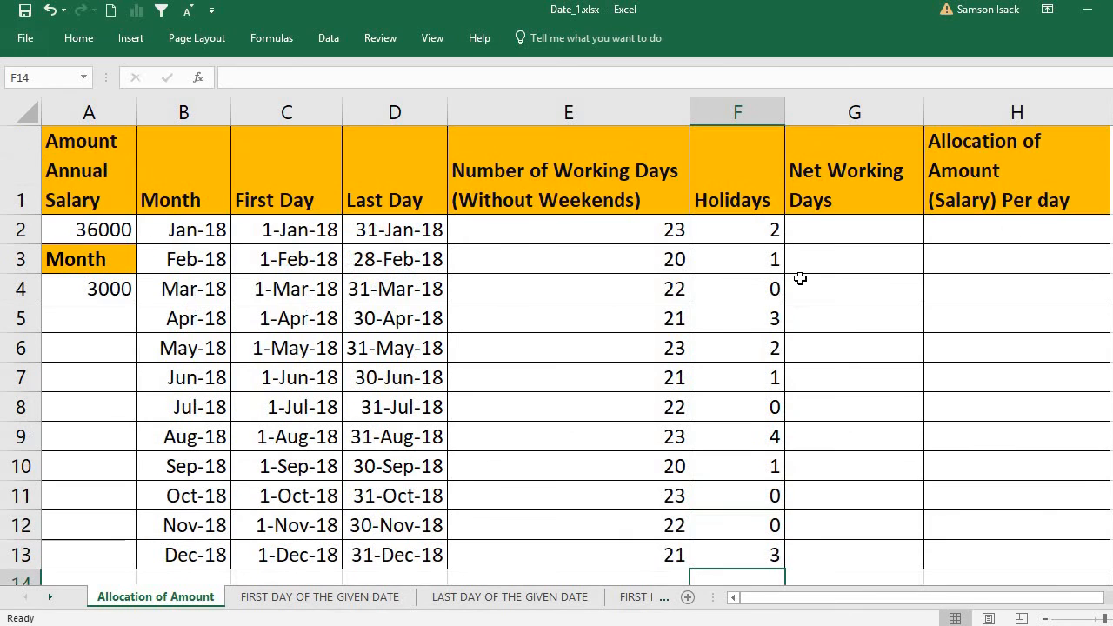
click(666, 228)
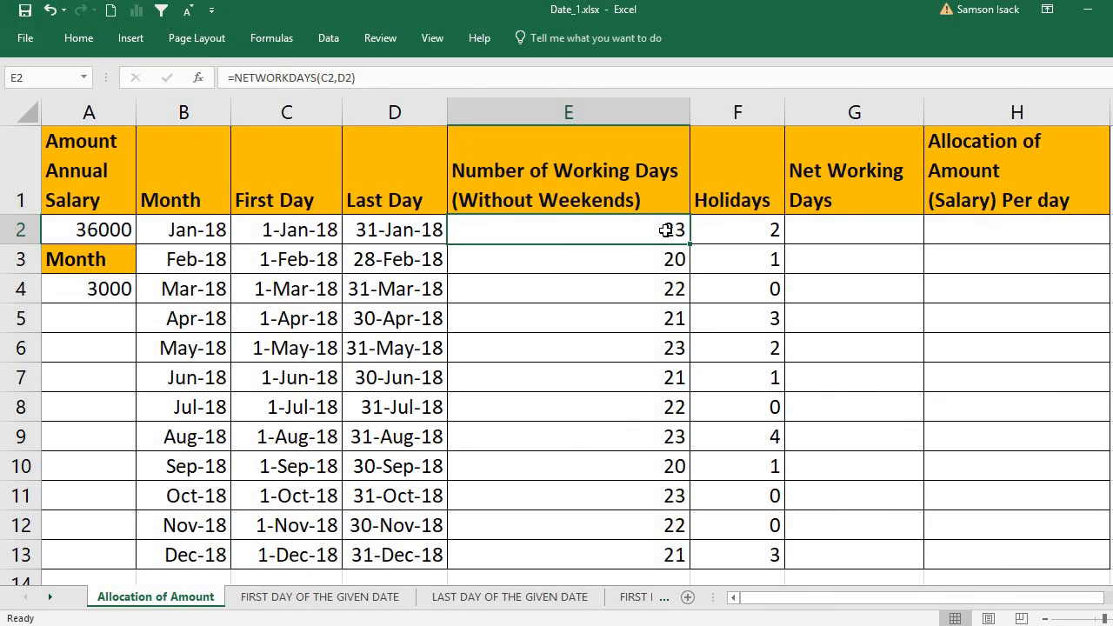
click(758, 230)
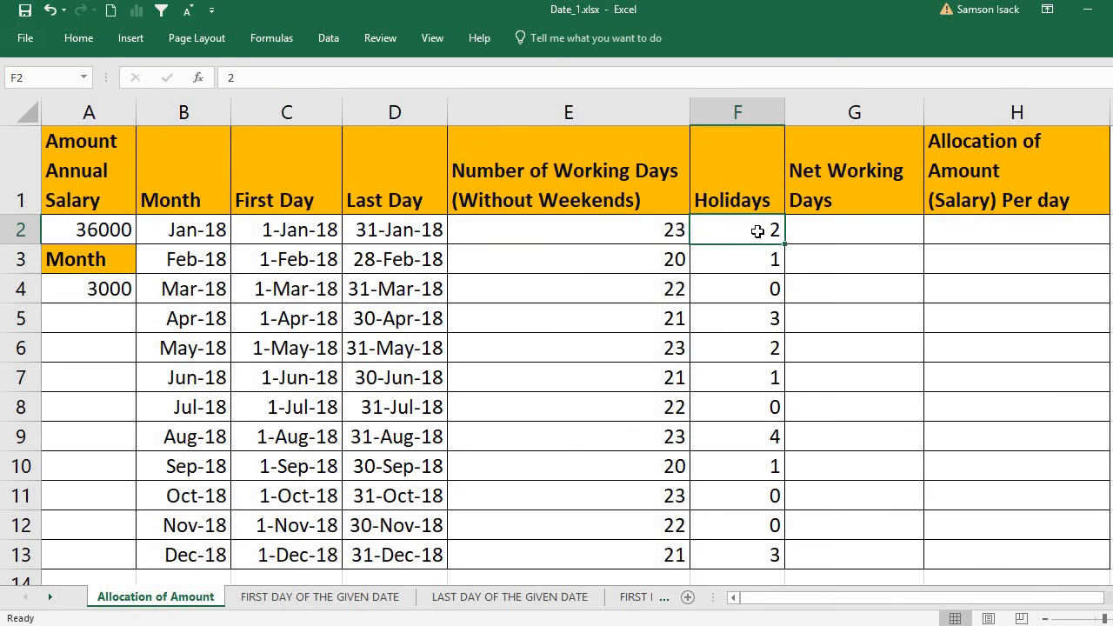
click(818, 239)
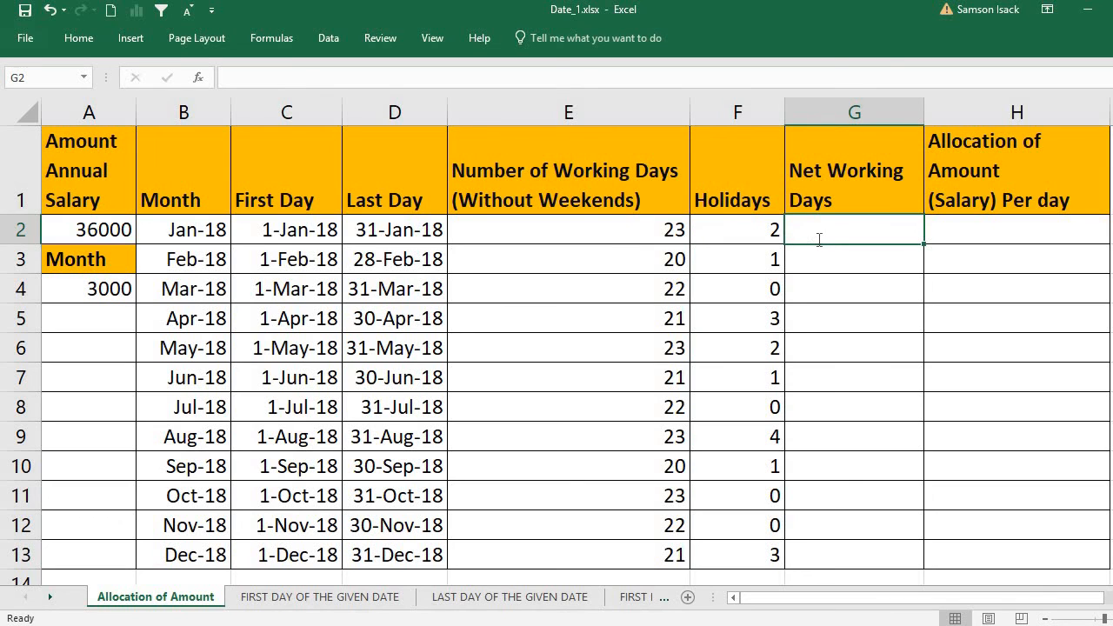
text(=)
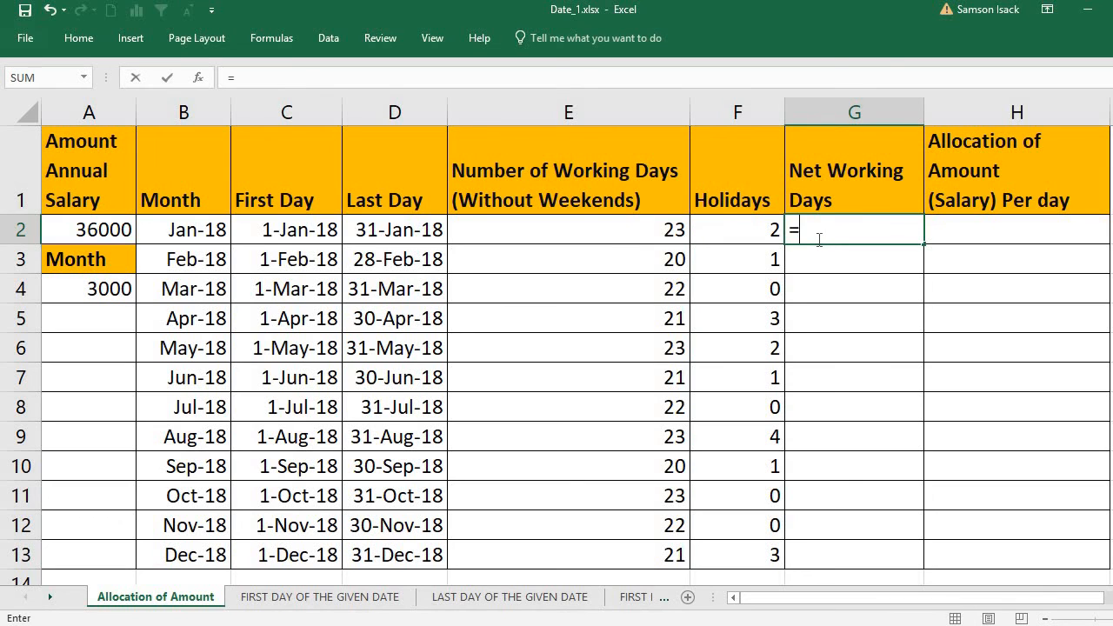
click(645, 232)
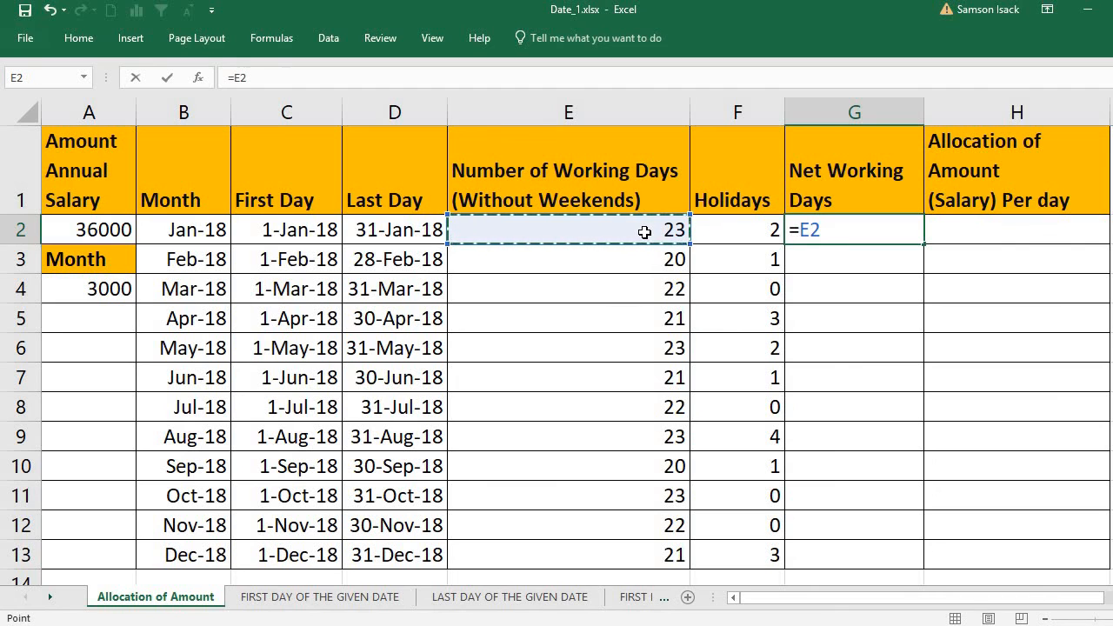
text(-)
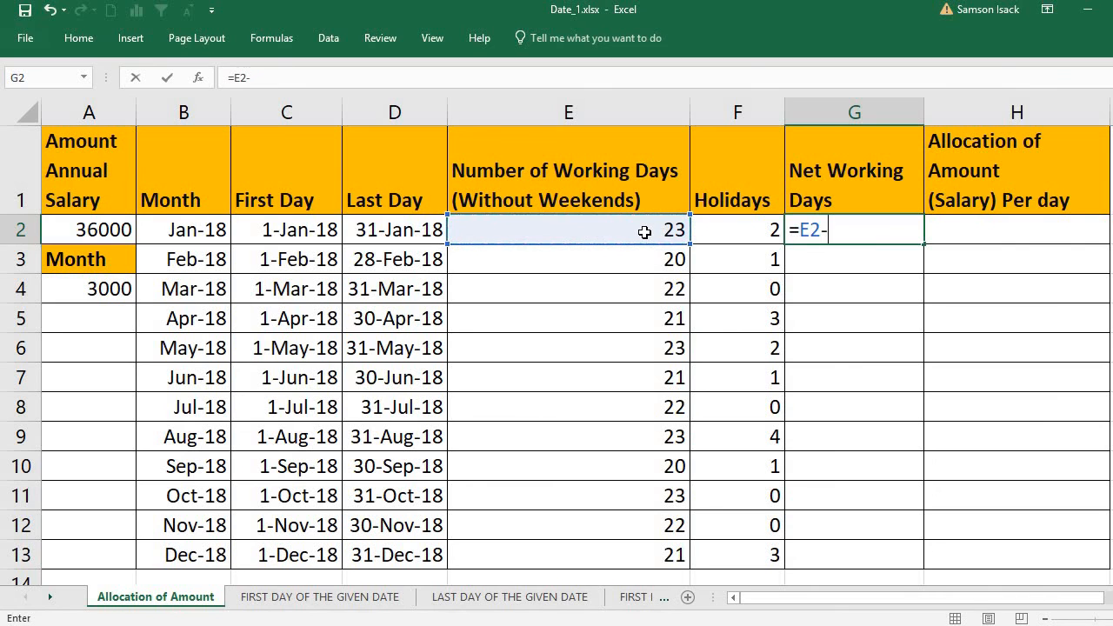
click(745, 229)
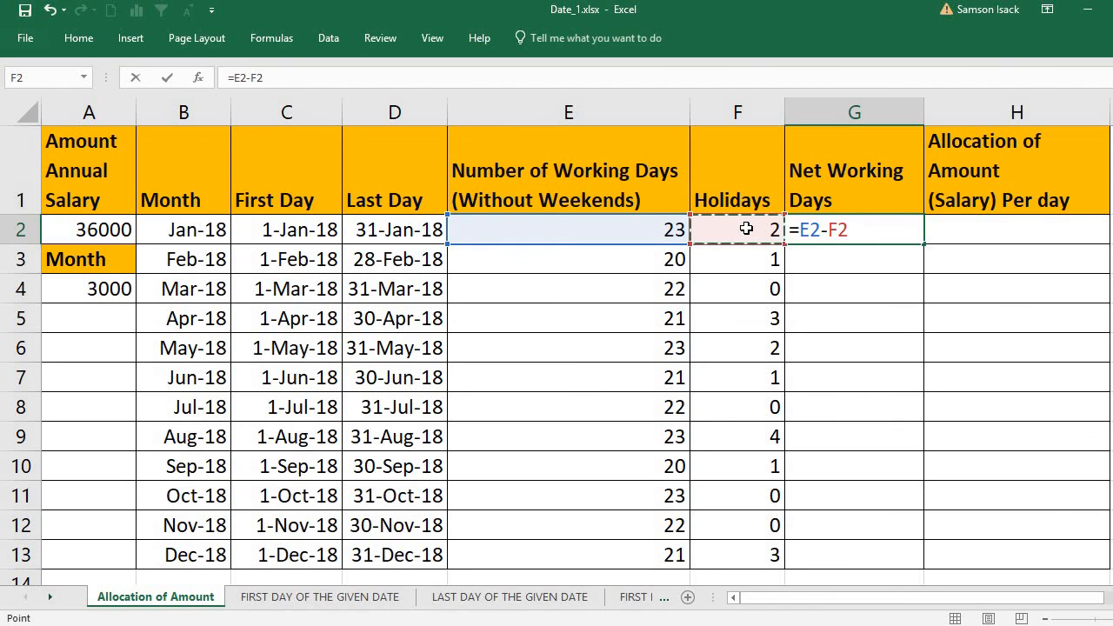
key(Return)
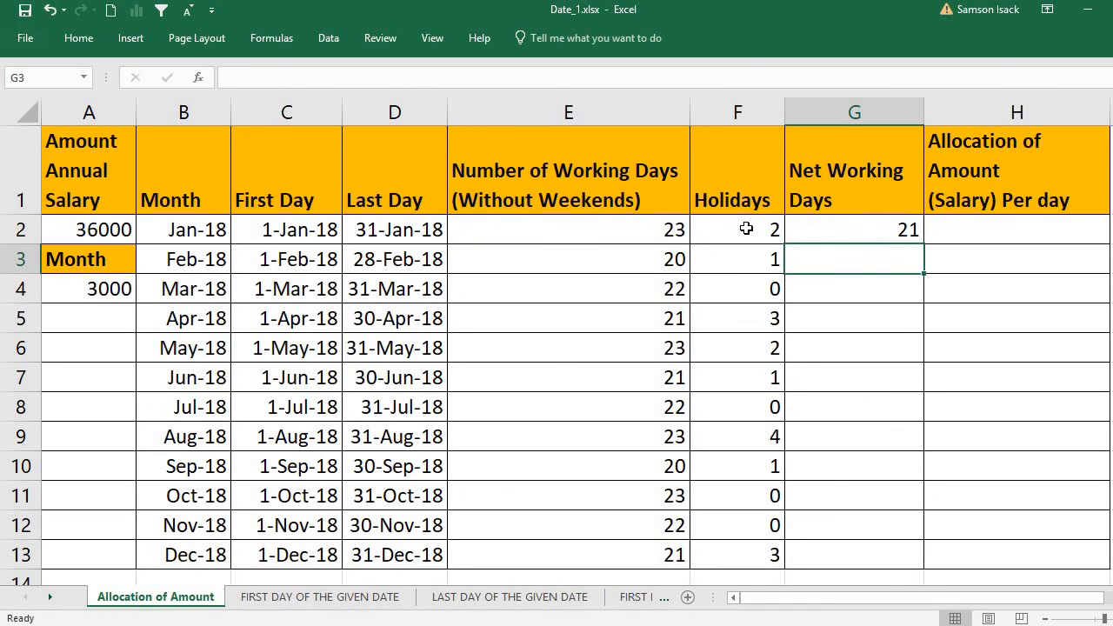
click(836, 219)
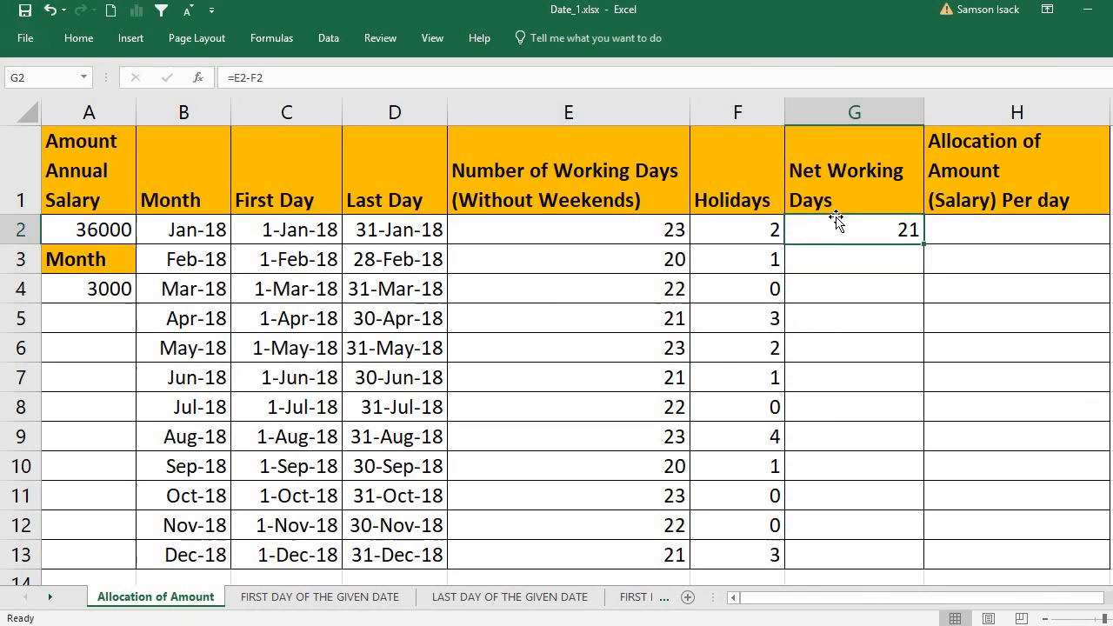
double_click(924, 247)
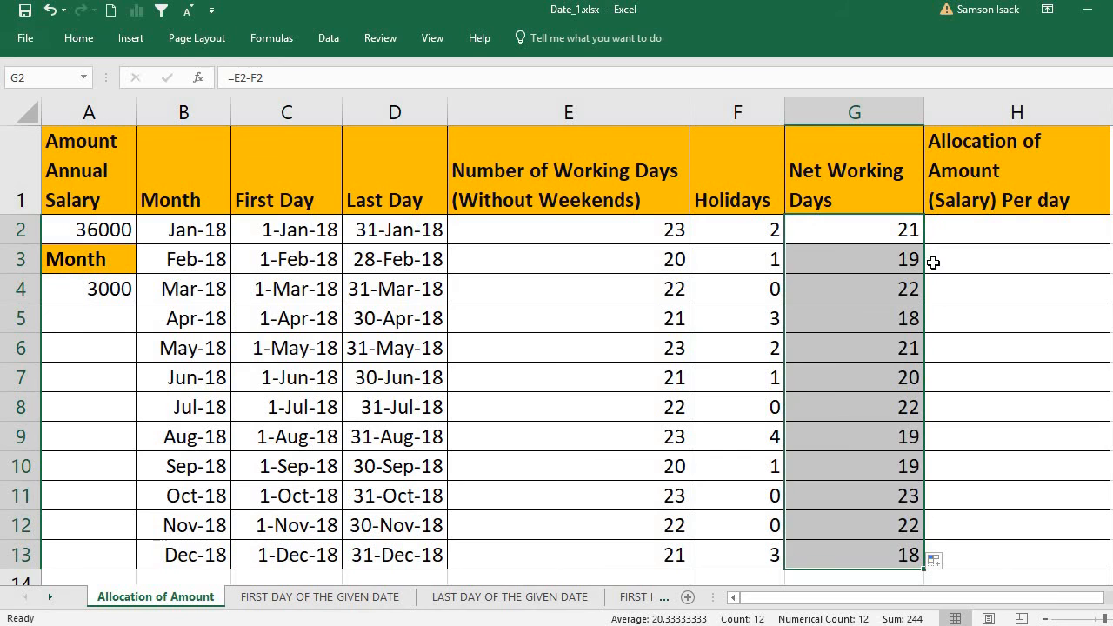
Step: Calculate January's salary allocation per day in H2 with the formula =A4/G2, dividing the monthly salary by the net working days
click(882, 232)
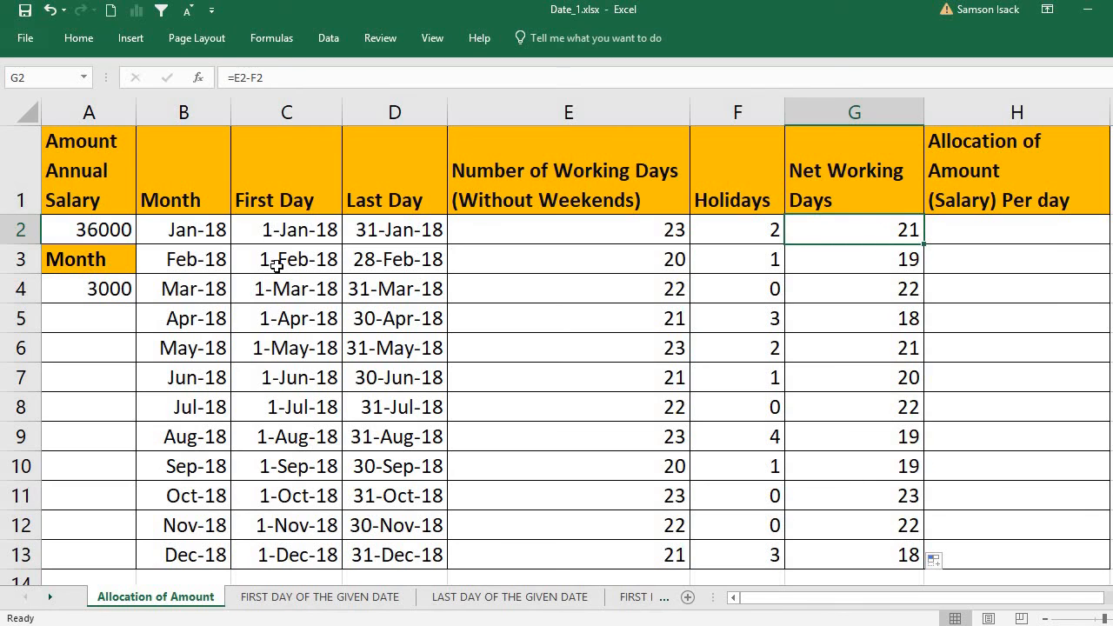
click(104, 295)
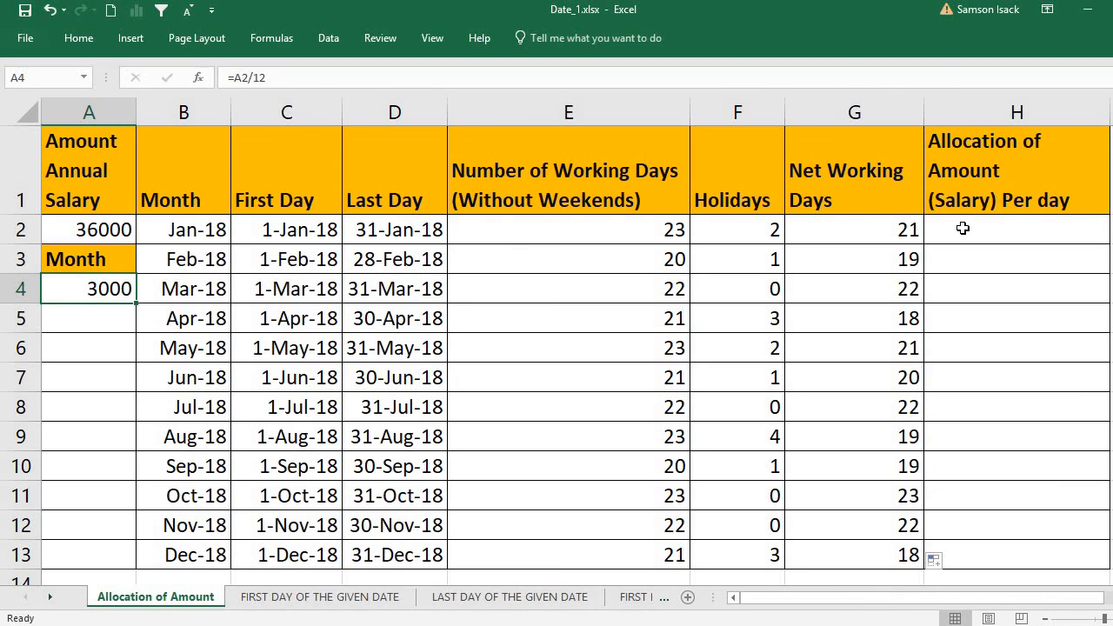
click(856, 233)
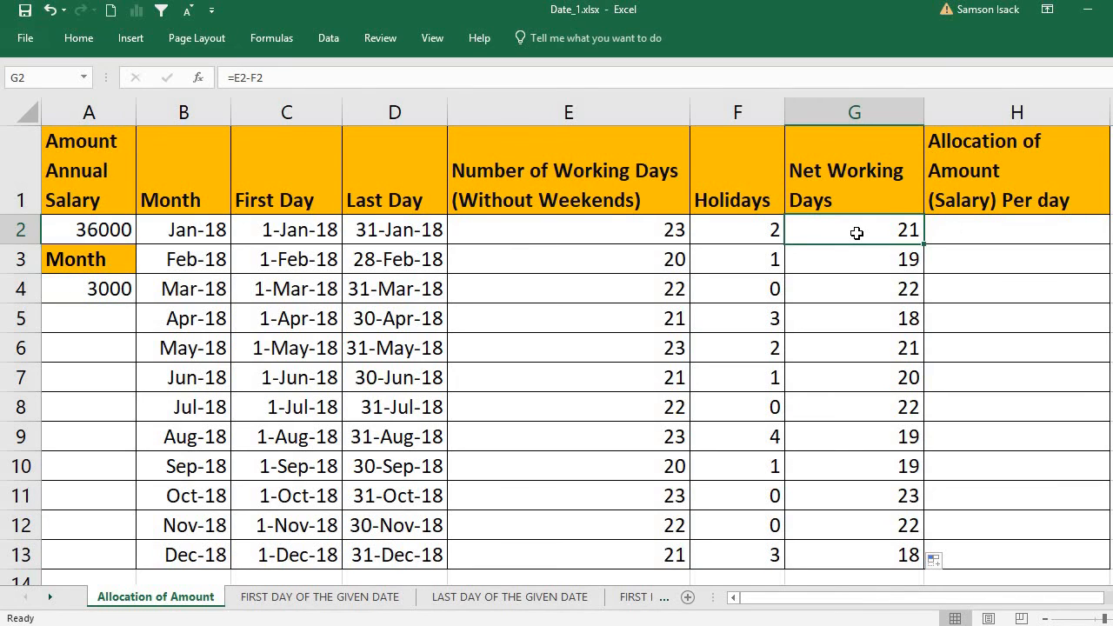
click(961, 232)
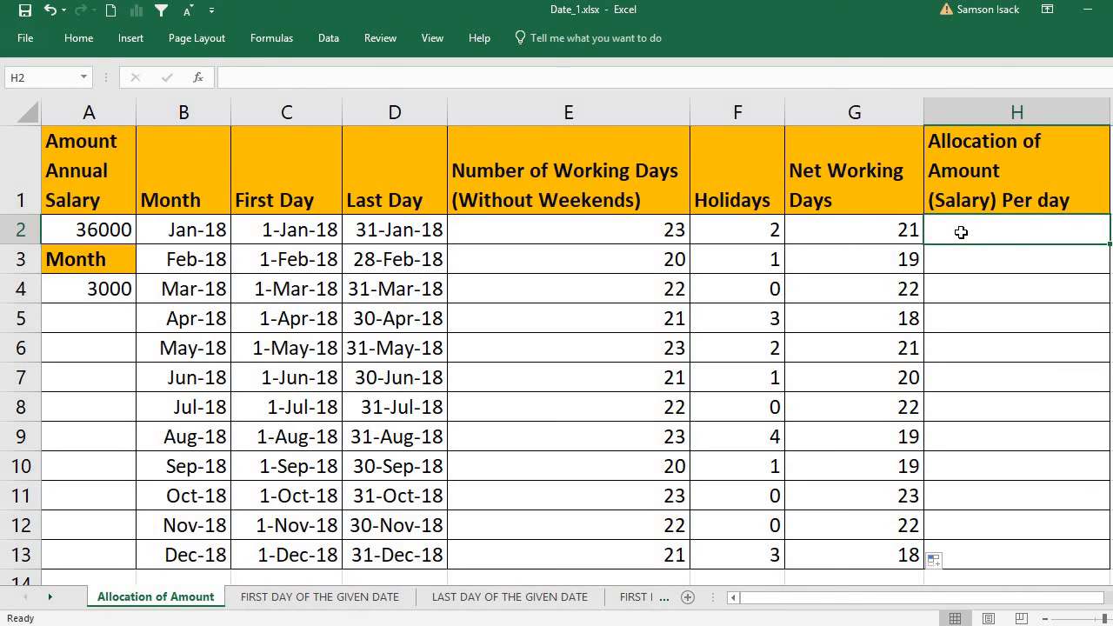
click(195, 228)
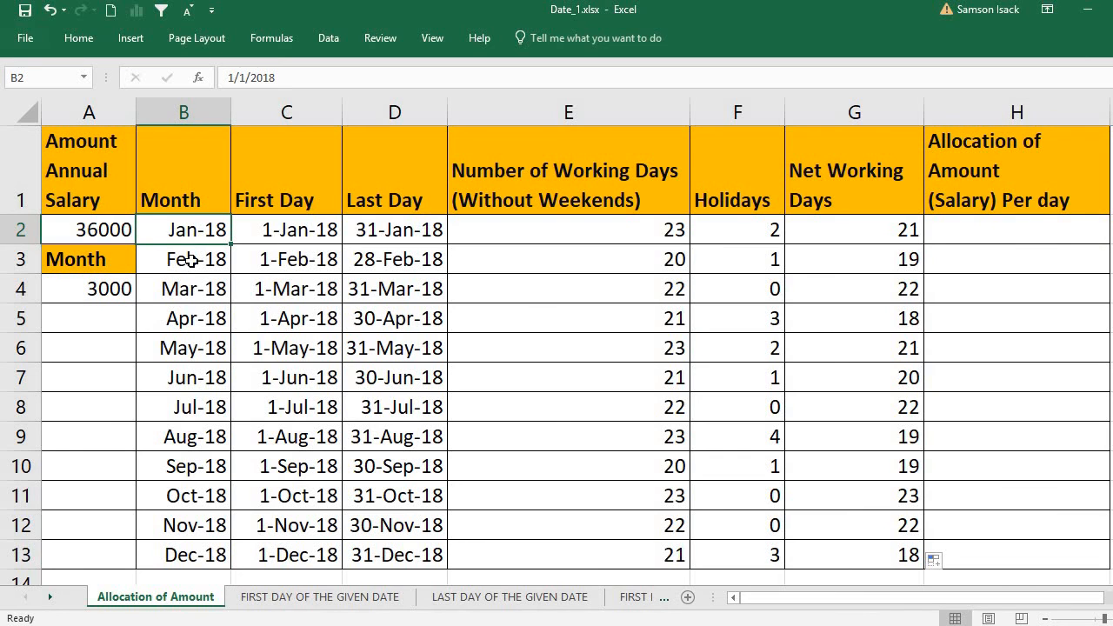
click(191, 260)
click(189, 288)
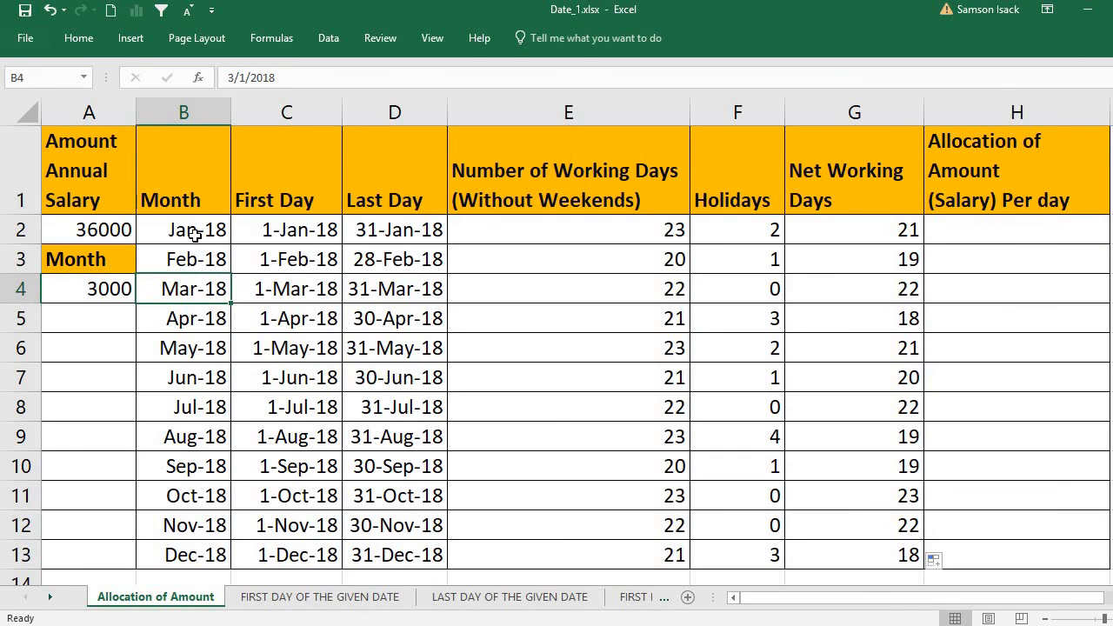
click(981, 234)
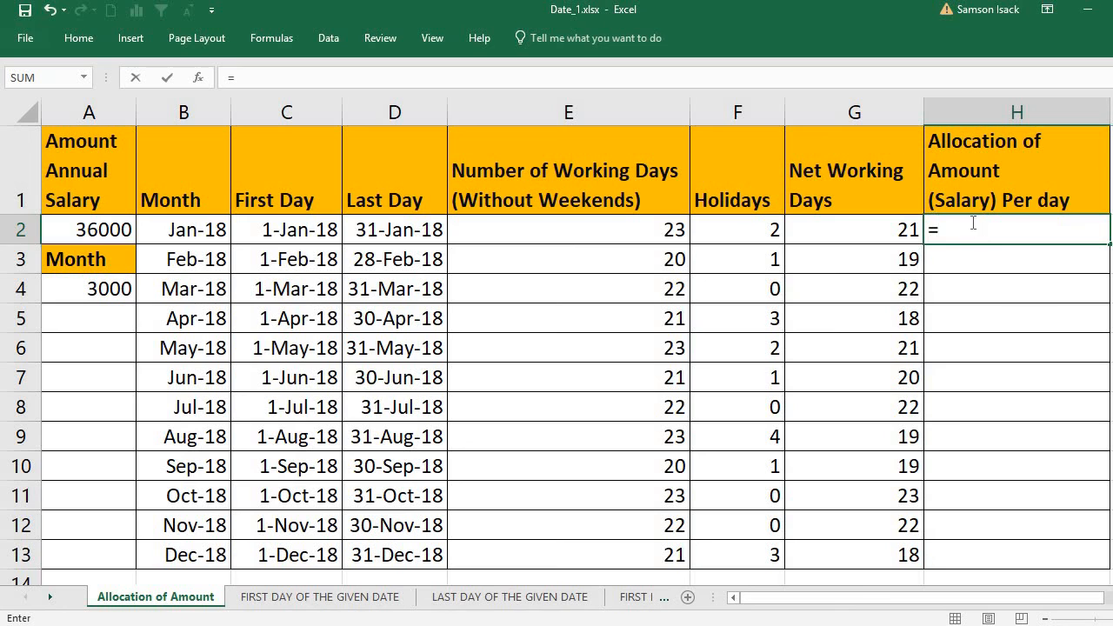
click(105, 289)
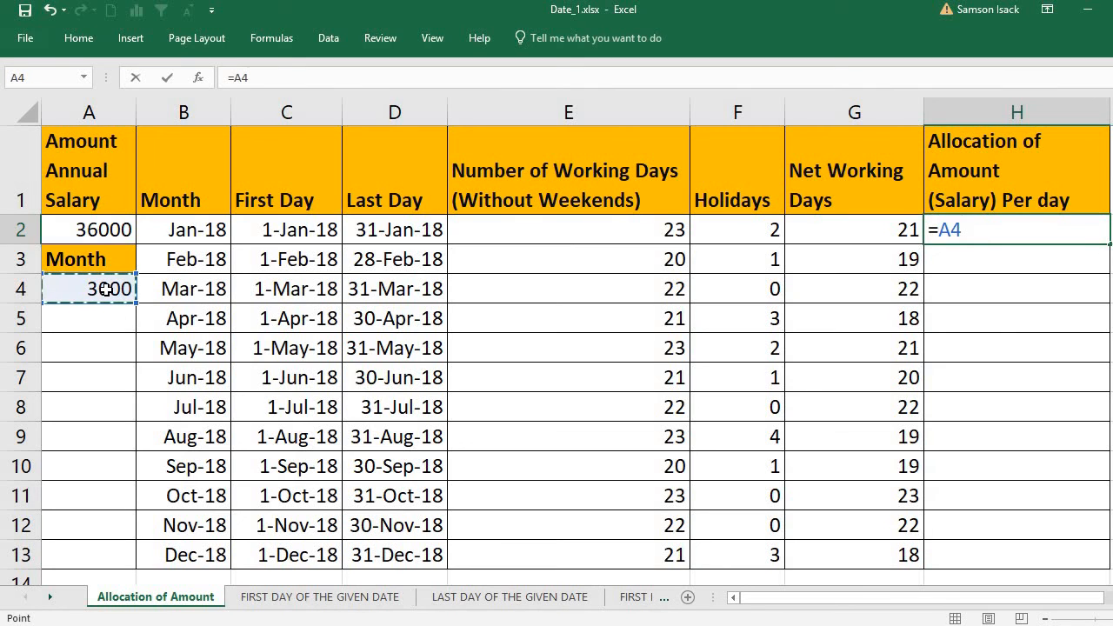
text(/)
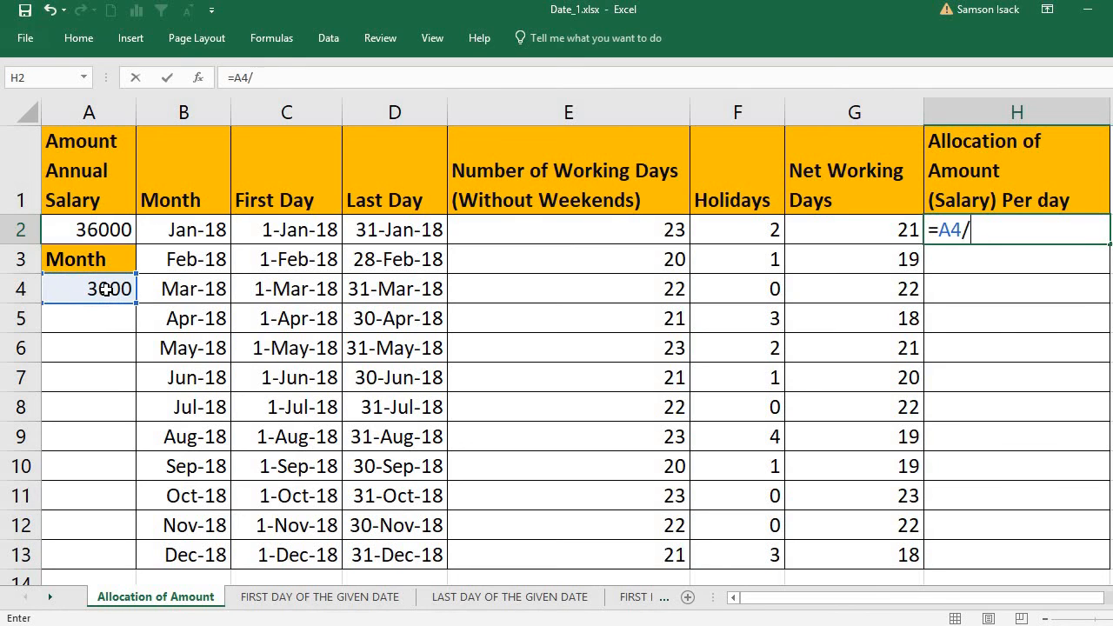
click(888, 229)
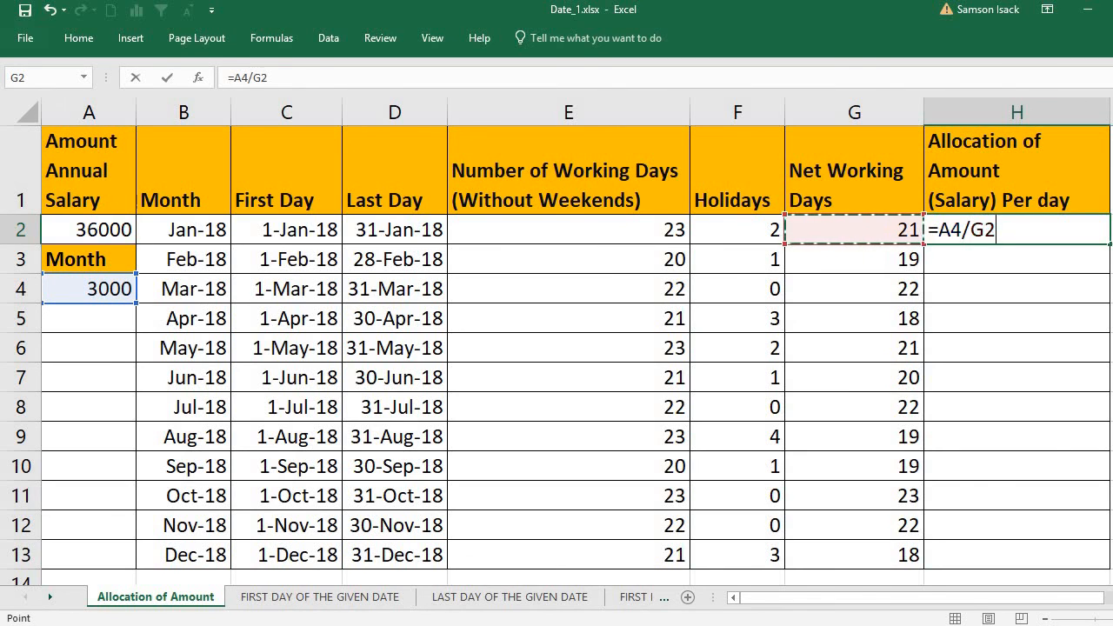
key(Return)
Step: Examine the number format settings of the January per-day allocation in H2, moving the Format Cells dialog into view, and close it
click(1078, 230)
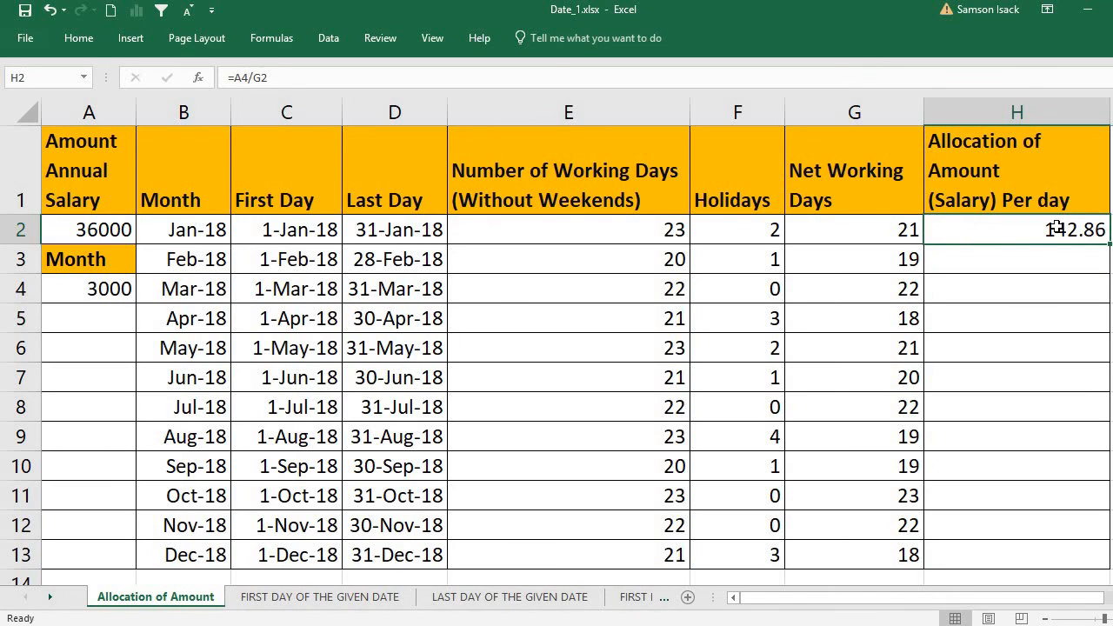
right_click(1058, 231)
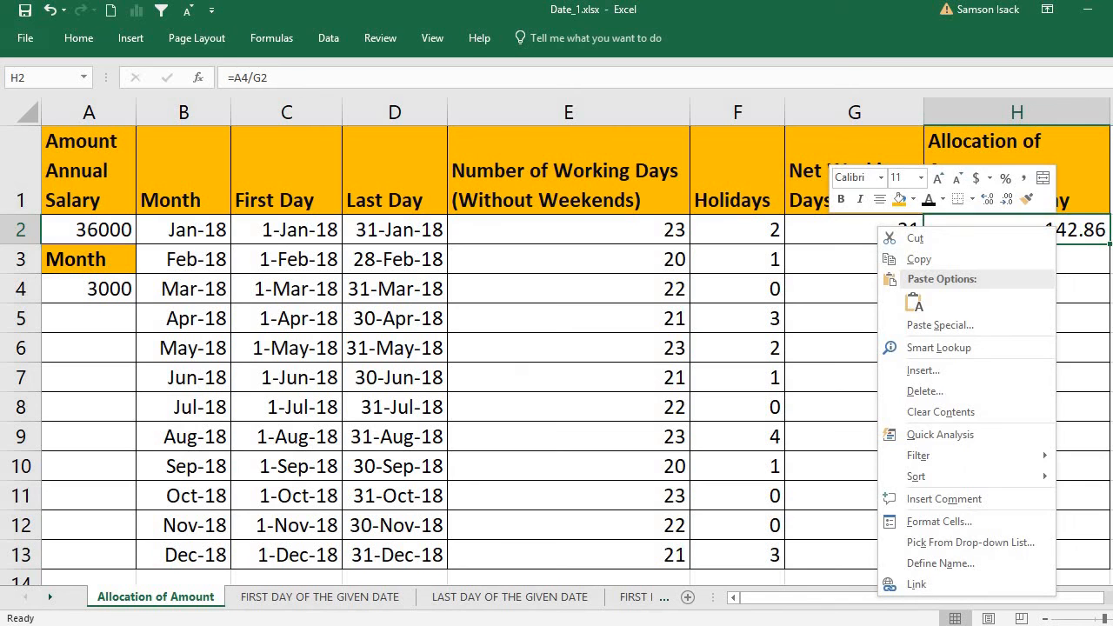
click(956, 522)
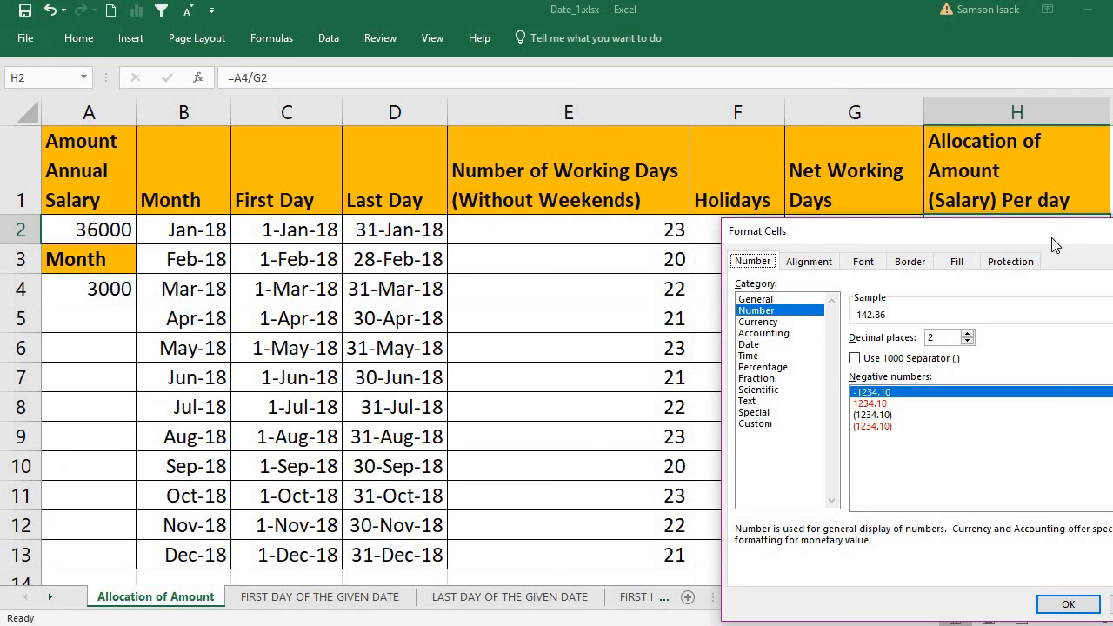
drag(844, 238, 633, 233)
click(946, 231)
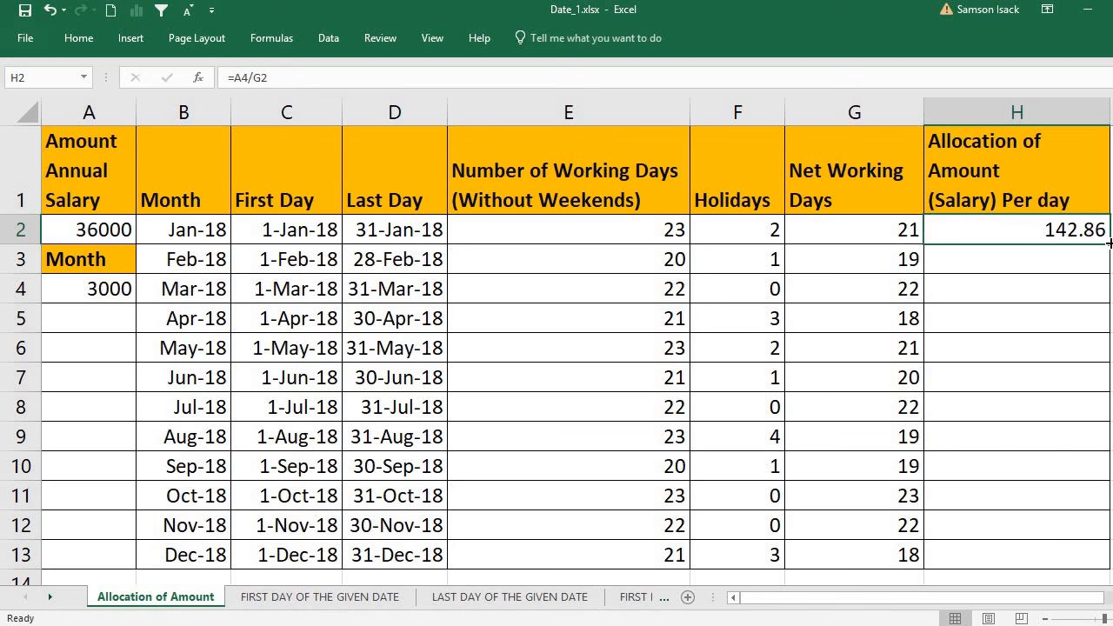
Step: Fill the H2 formula down to February in H3 and inspect the copied formula's cell references
drag(1107, 247, 1028, 255)
click(1028, 256)
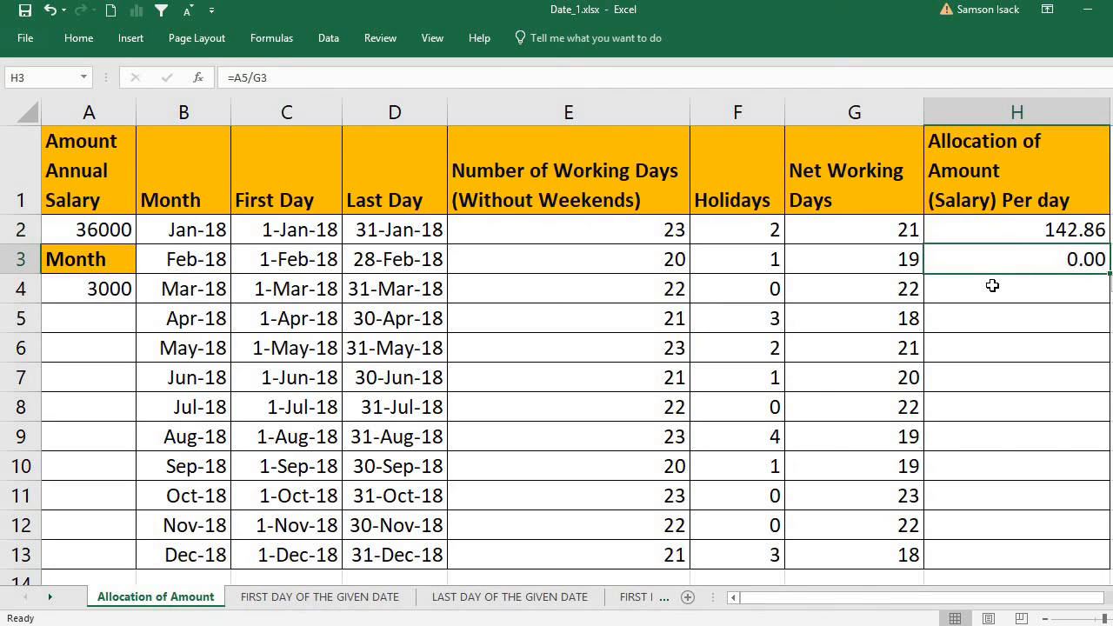
Step: Compare the cell references in the January and February per-day allocation formulas in H2 and H3 against the monthly salary cell A4
click(1015, 236)
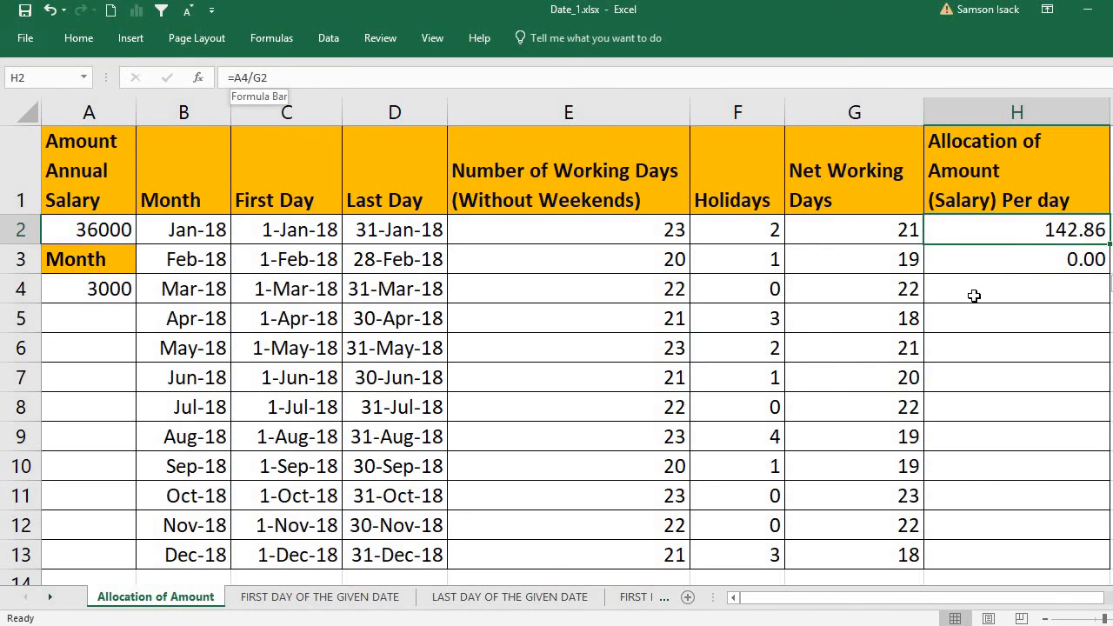
double_click(1025, 238)
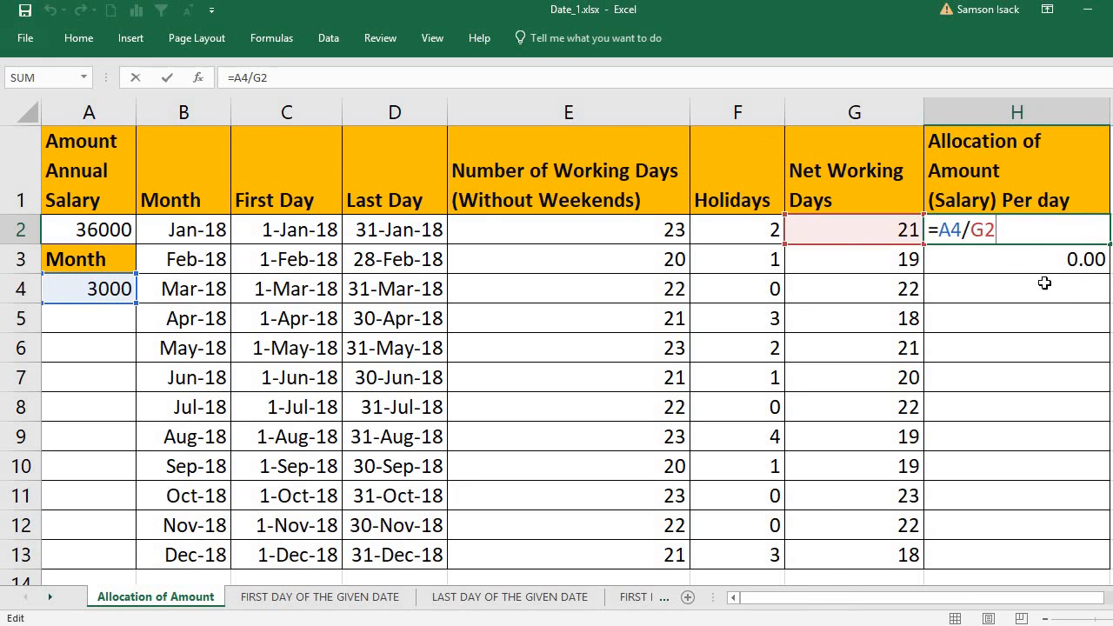
key(Return)
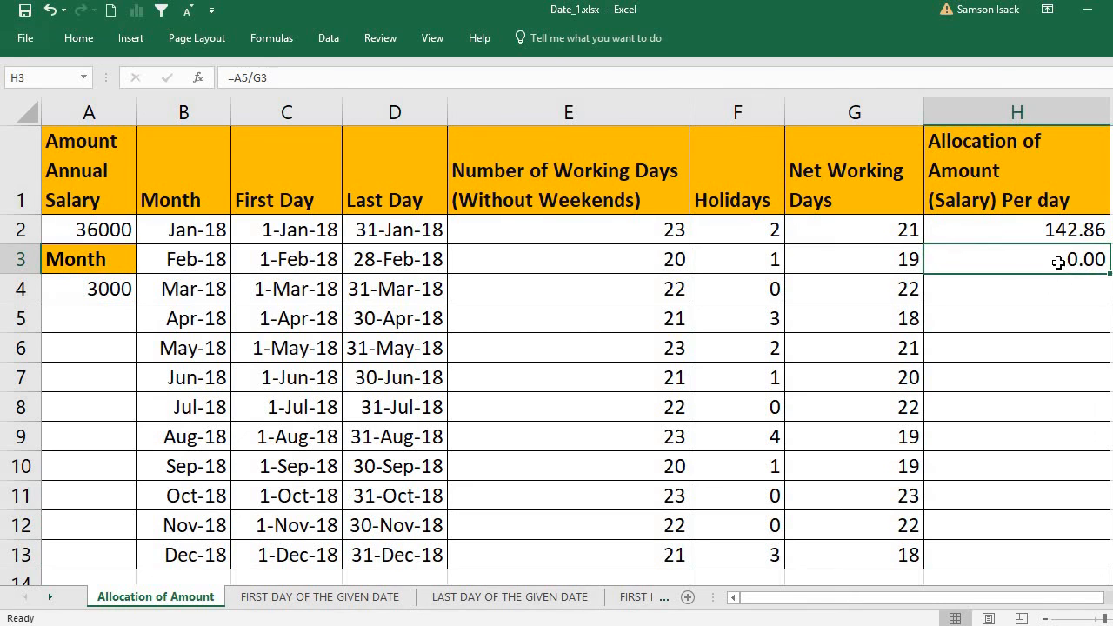
double_click(960, 259)
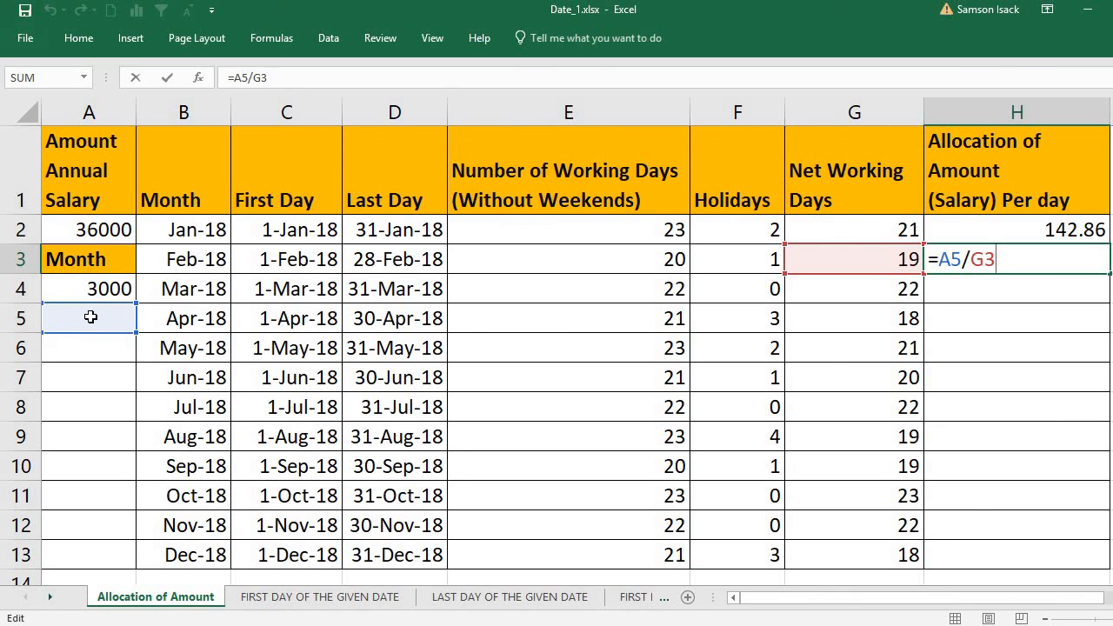
click(90, 287)
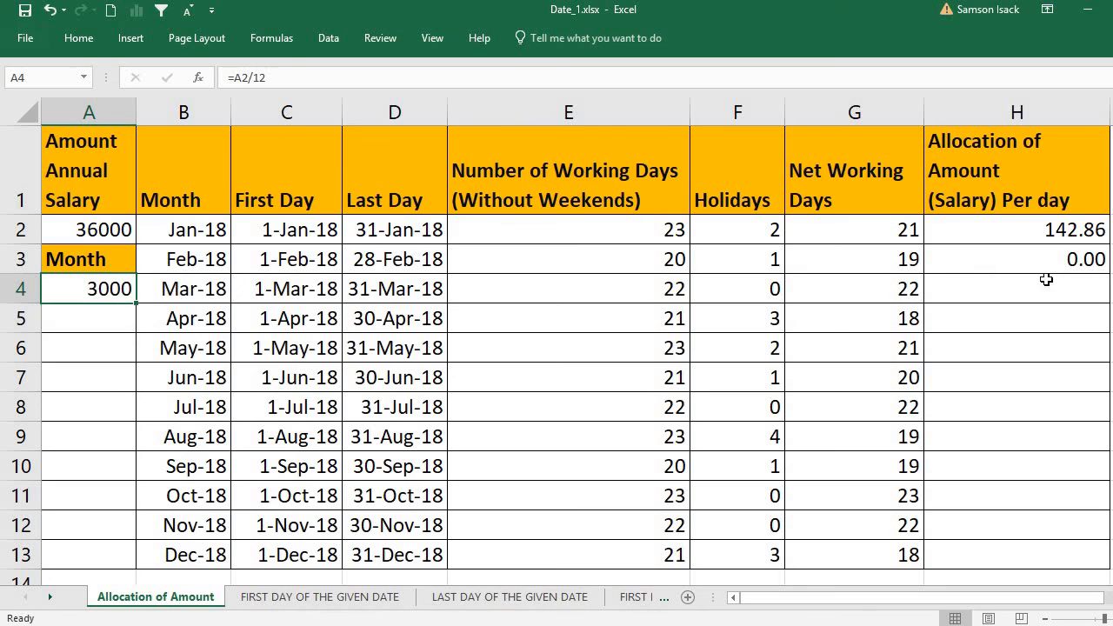
click(1076, 263)
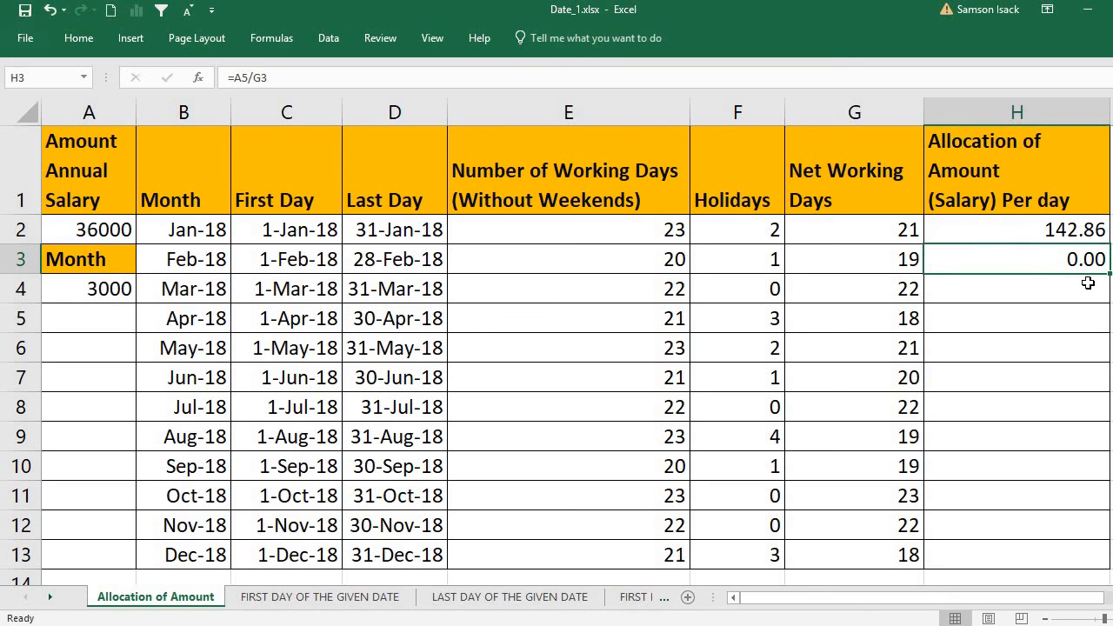
click(1094, 231)
double_click(1018, 230)
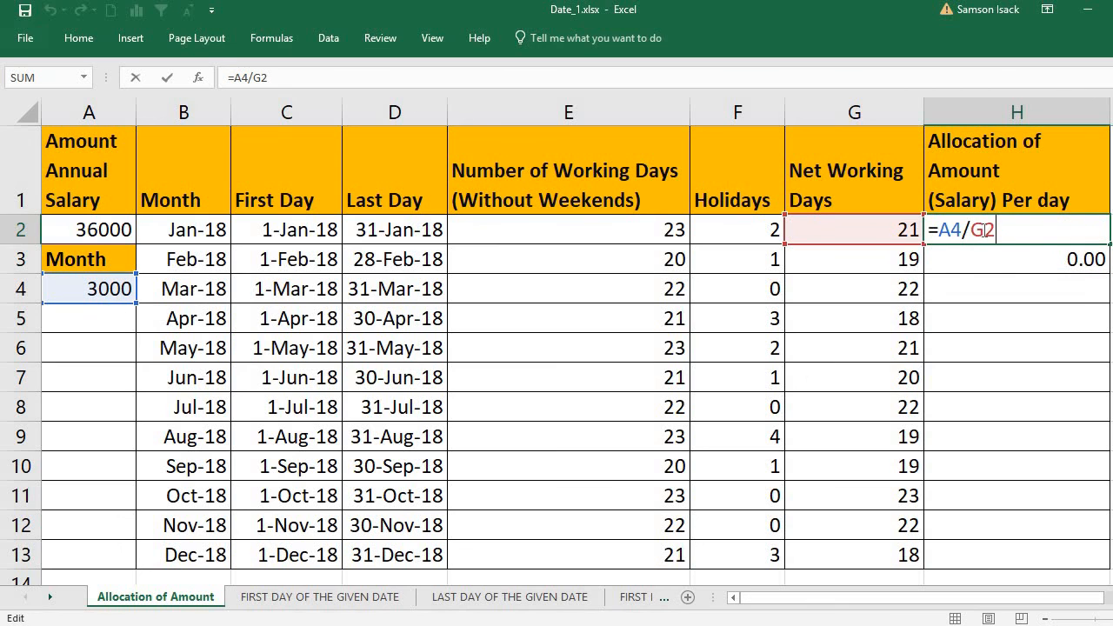
click(1044, 259)
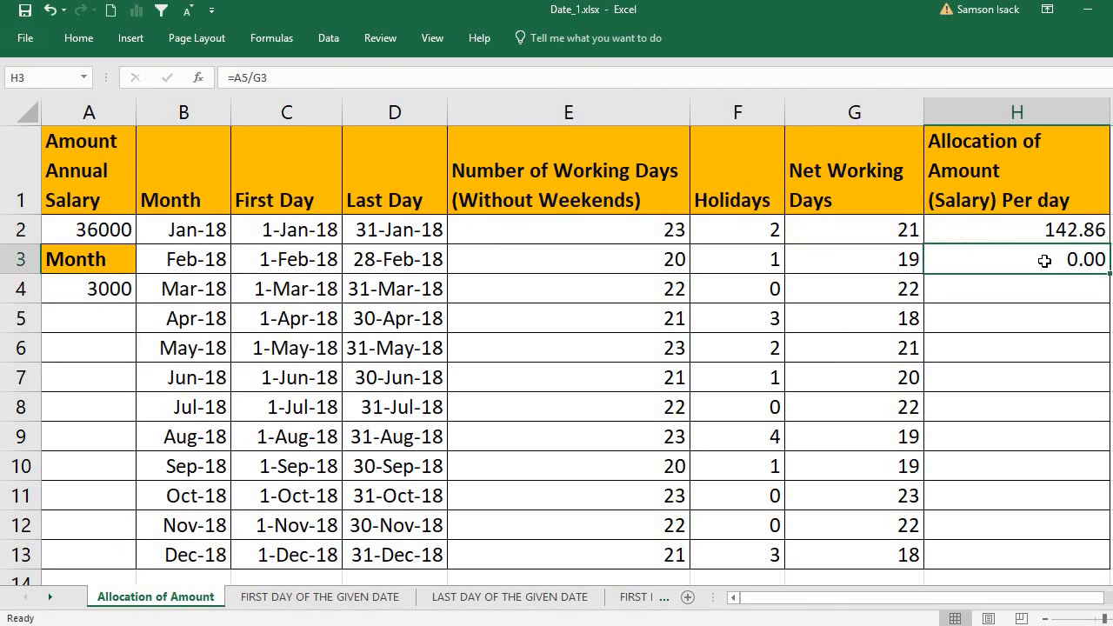
double_click(1045, 261)
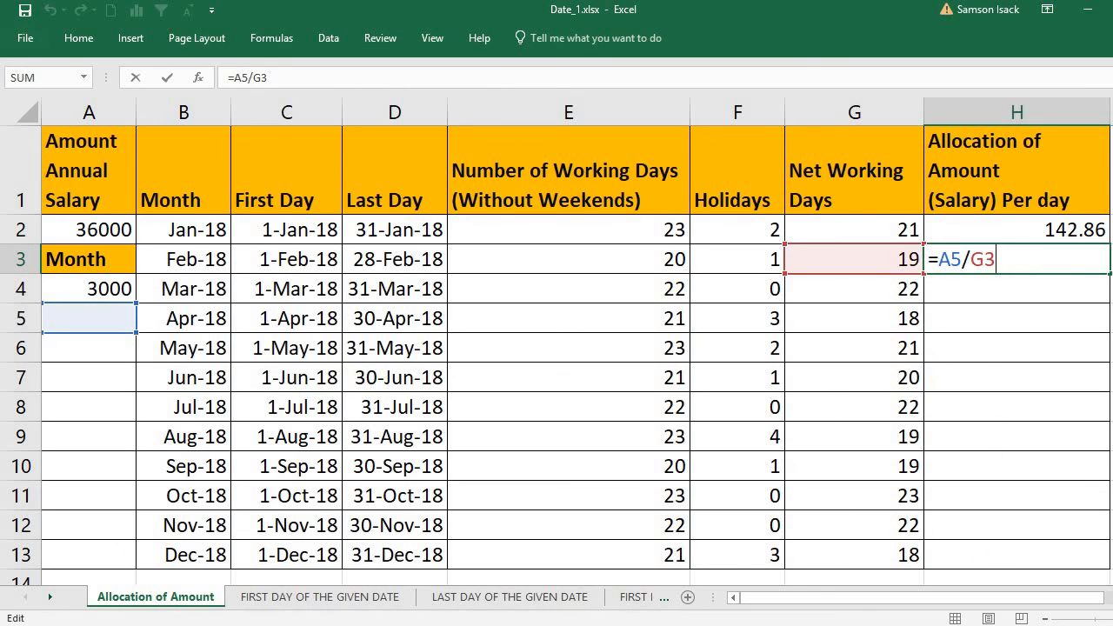
key(Return)
Step: Make the monthly salary reference in January's per-day allocation in H2 absolute, so the formula reads =$A$4/G2
click(1074, 229)
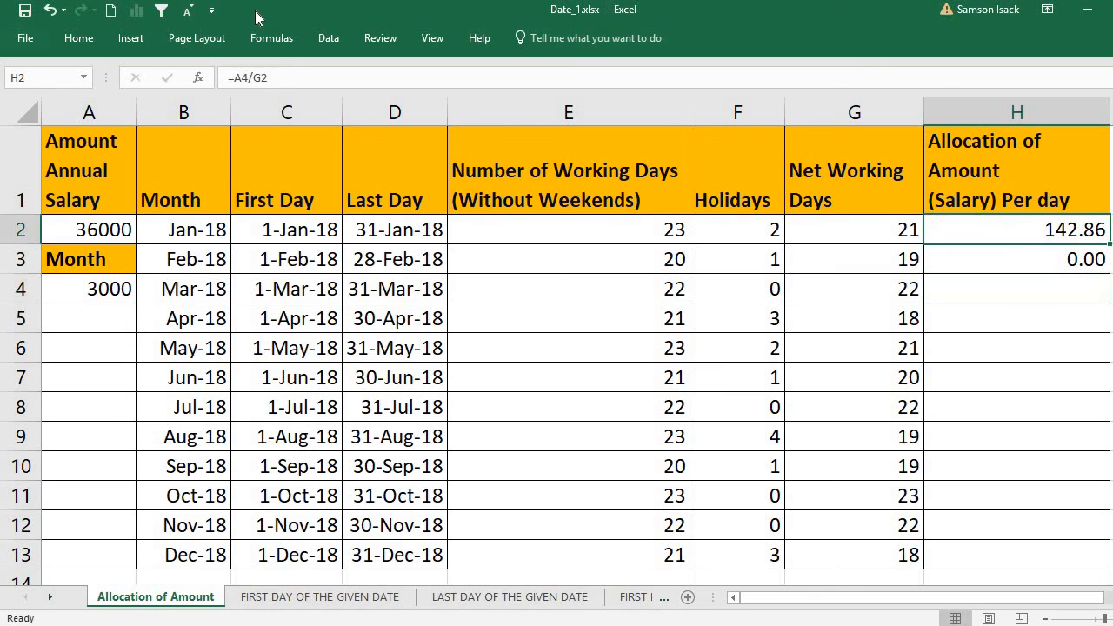
click(371, 86)
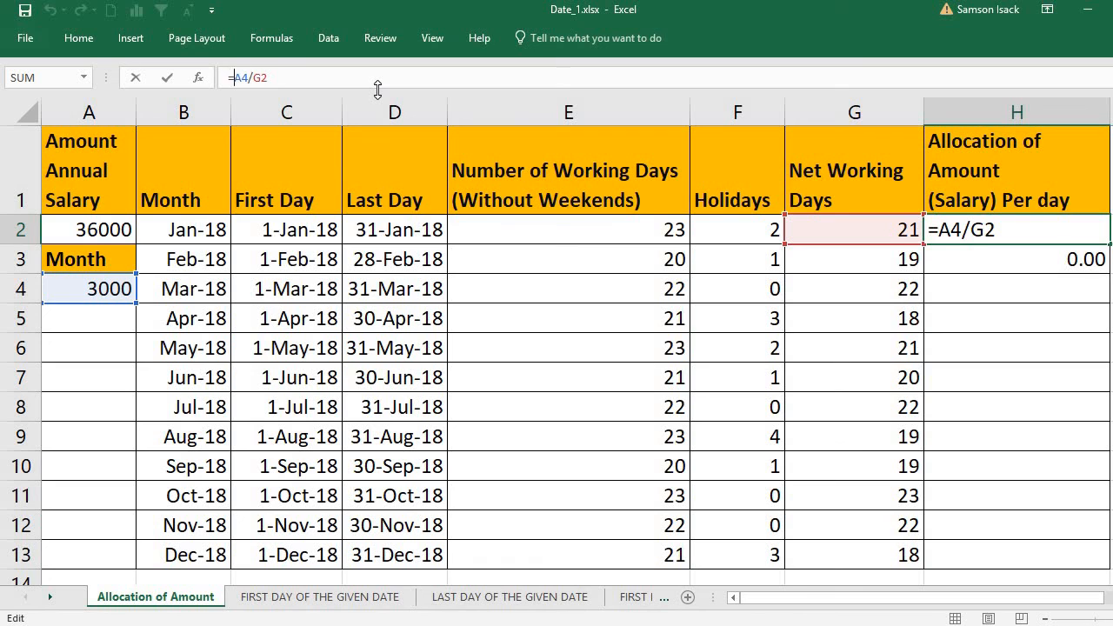
text($A)
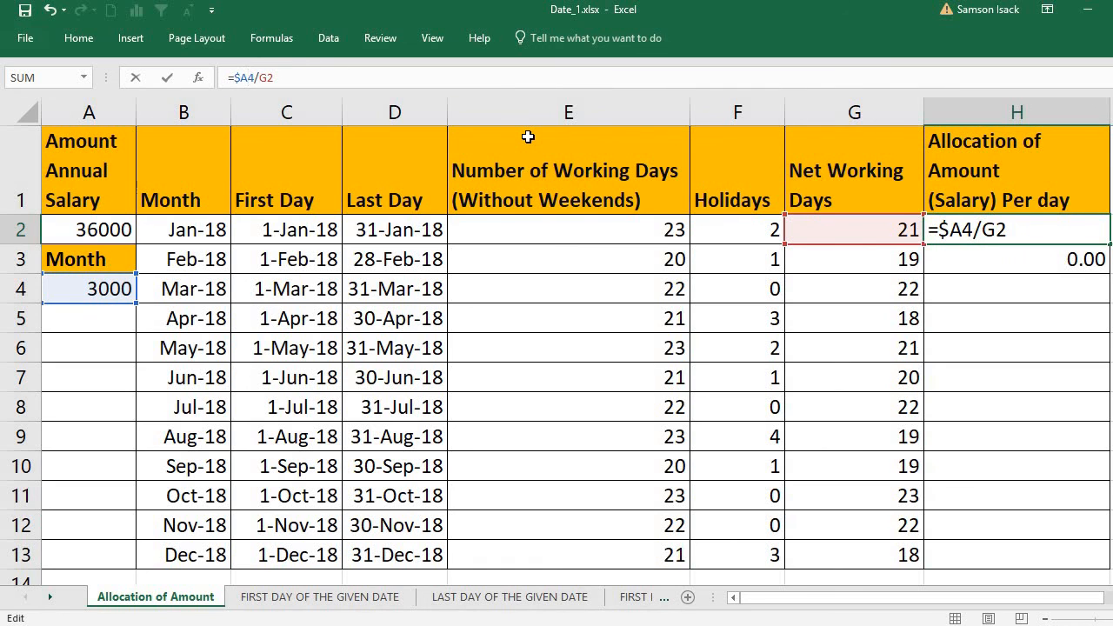
text($)
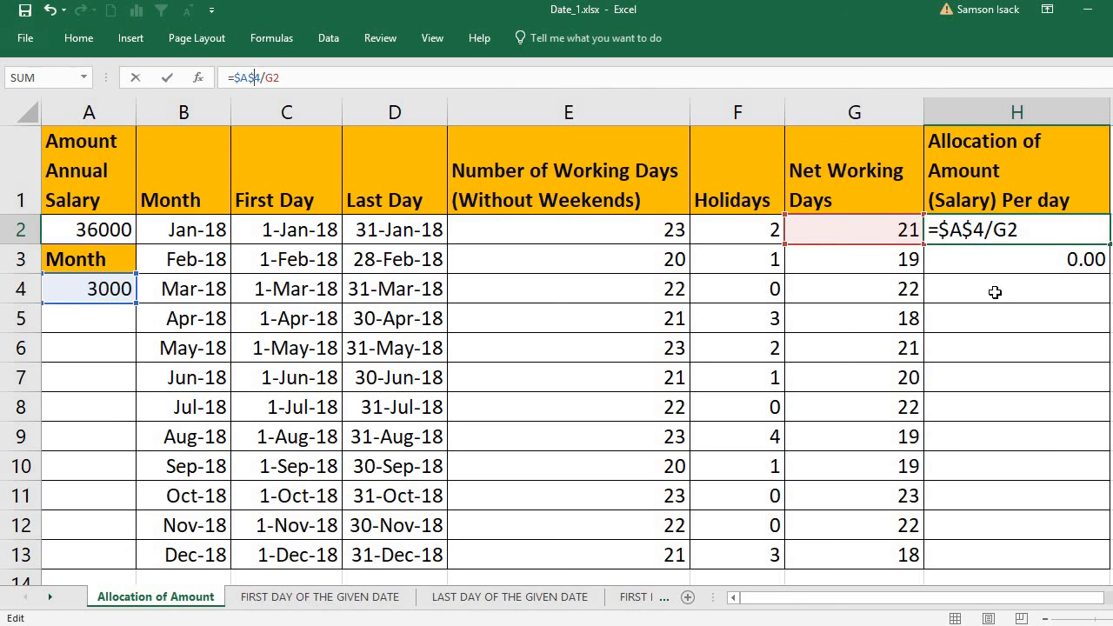
key(Return)
Step: Fill the corrected H2 formula down to February, check the copied references, and extend it through December in H13
click(1068, 228)
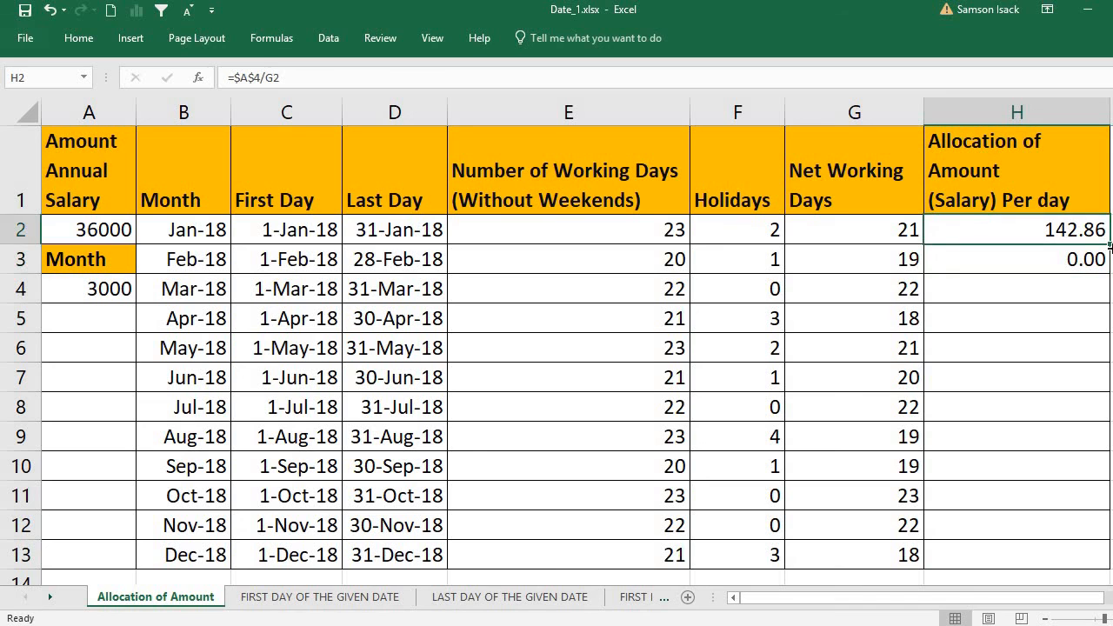
drag(1109, 246, 1093, 280)
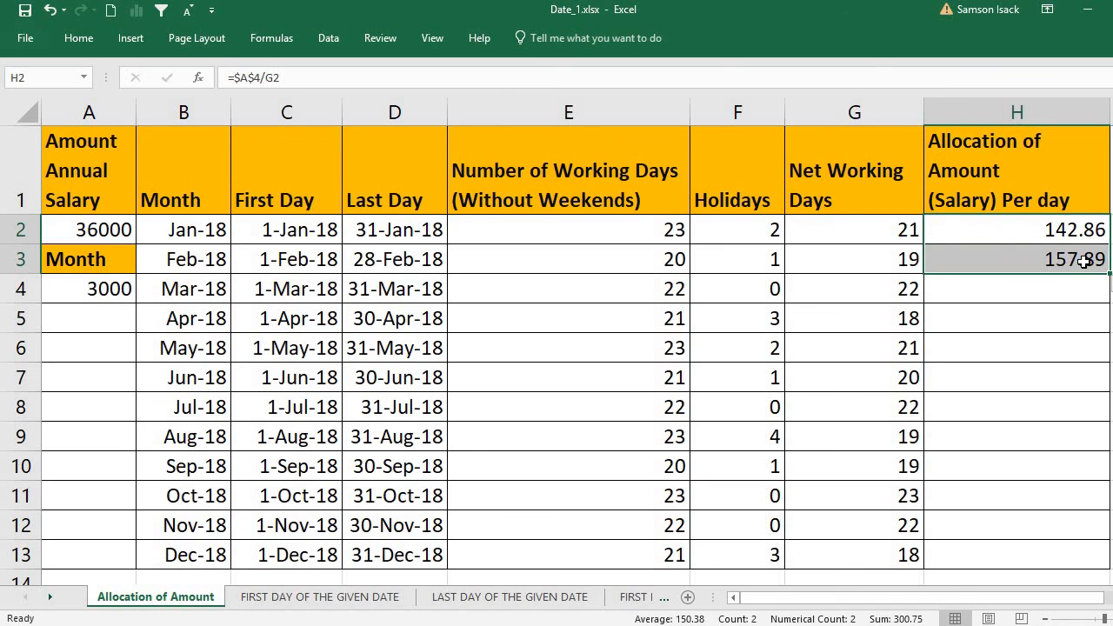
click(1073, 257)
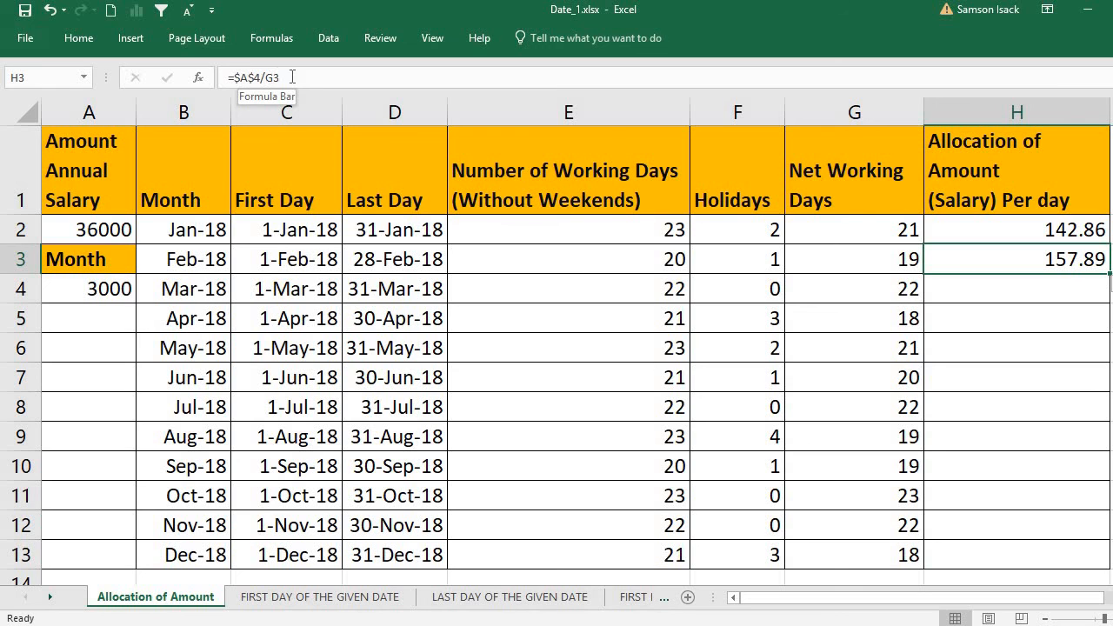
click(1074, 231)
click(1058, 261)
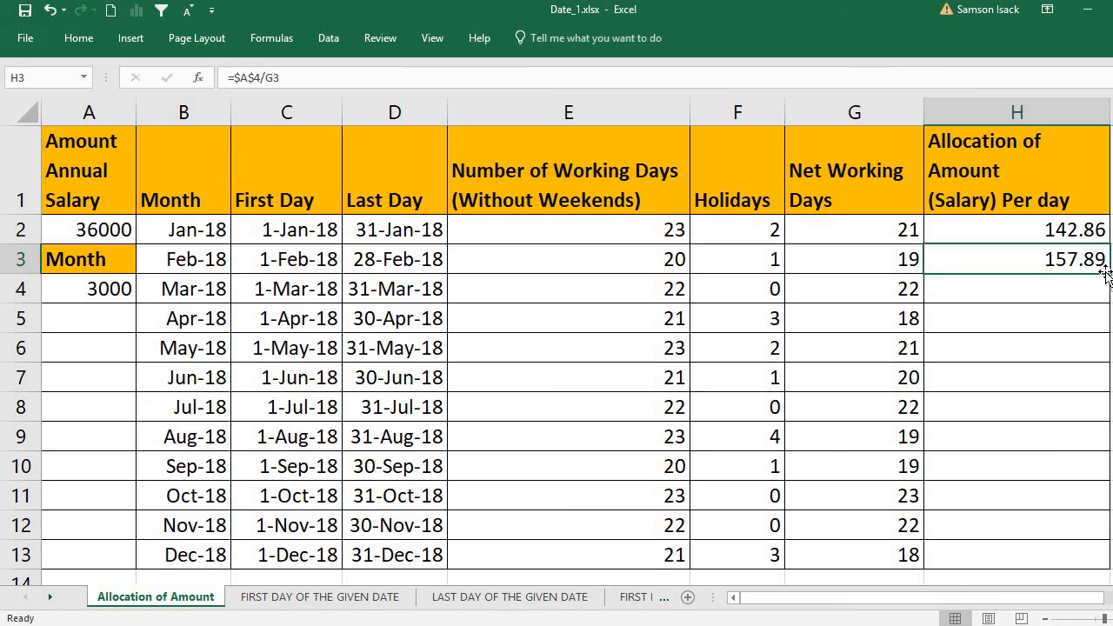
double_click(1109, 274)
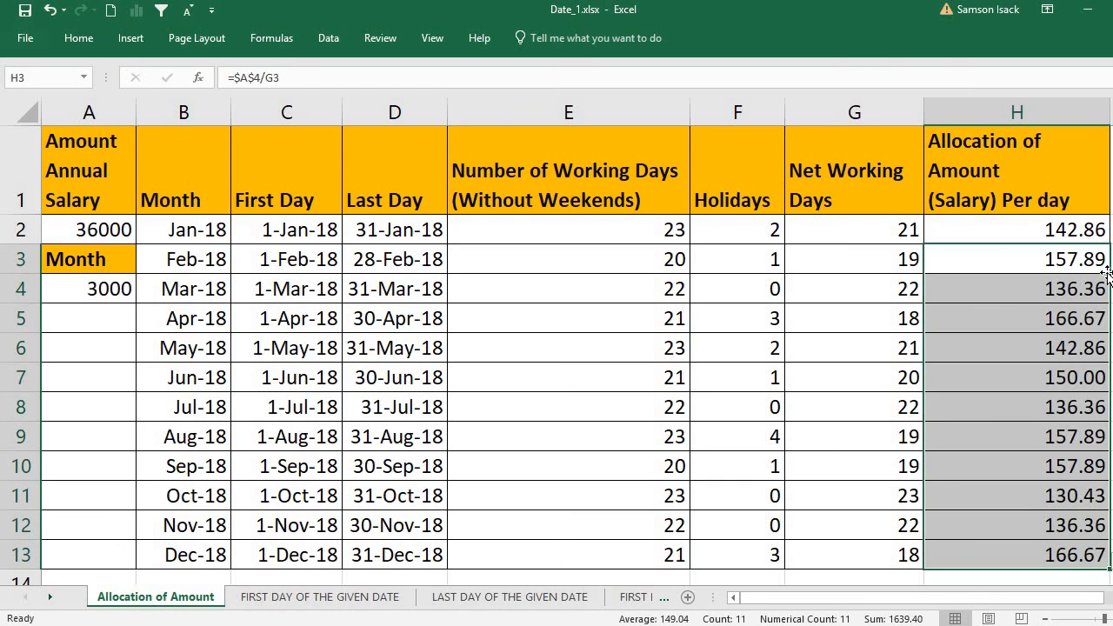
Step: Review the per-day salary allocations in H2:H13 against each month's net working days, including April, October and December
drag(1052, 229, 1033, 548)
click(967, 236)
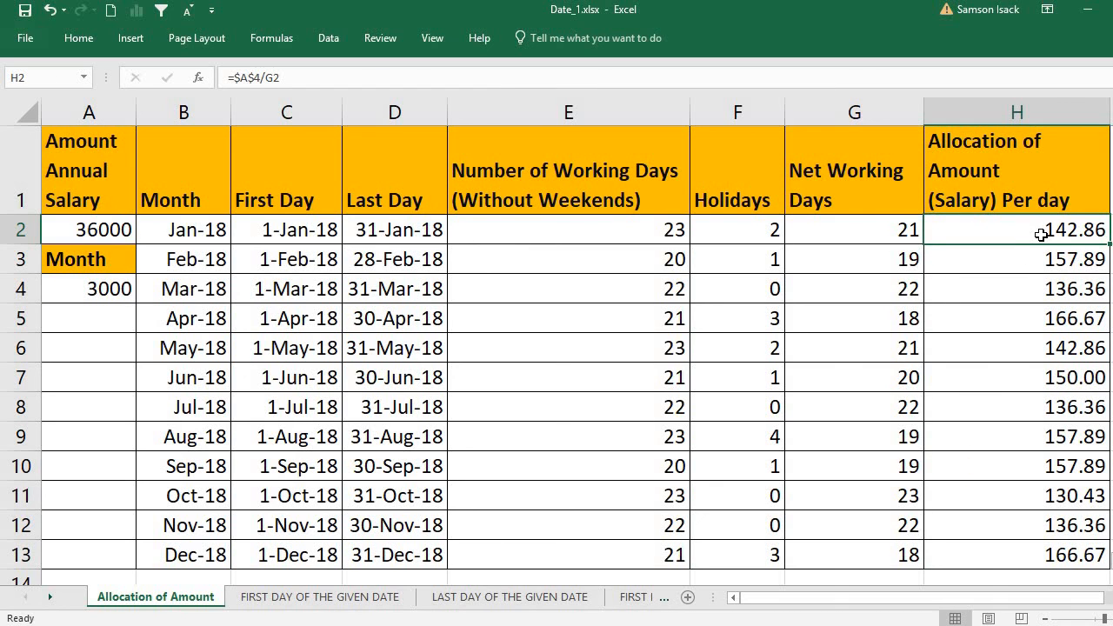
click(211, 233)
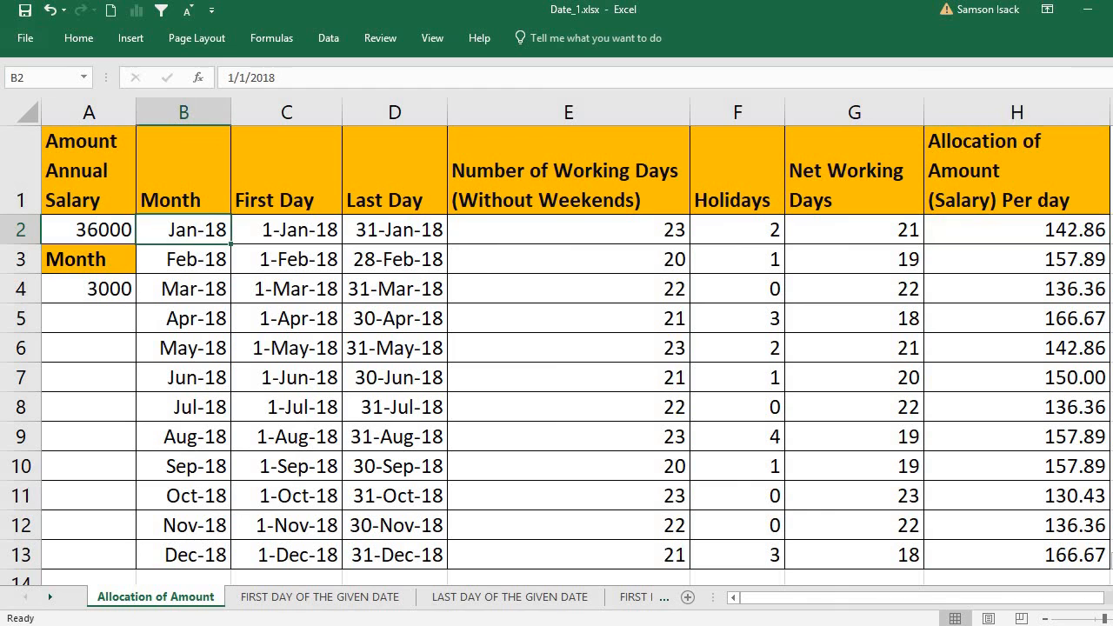
click(987, 234)
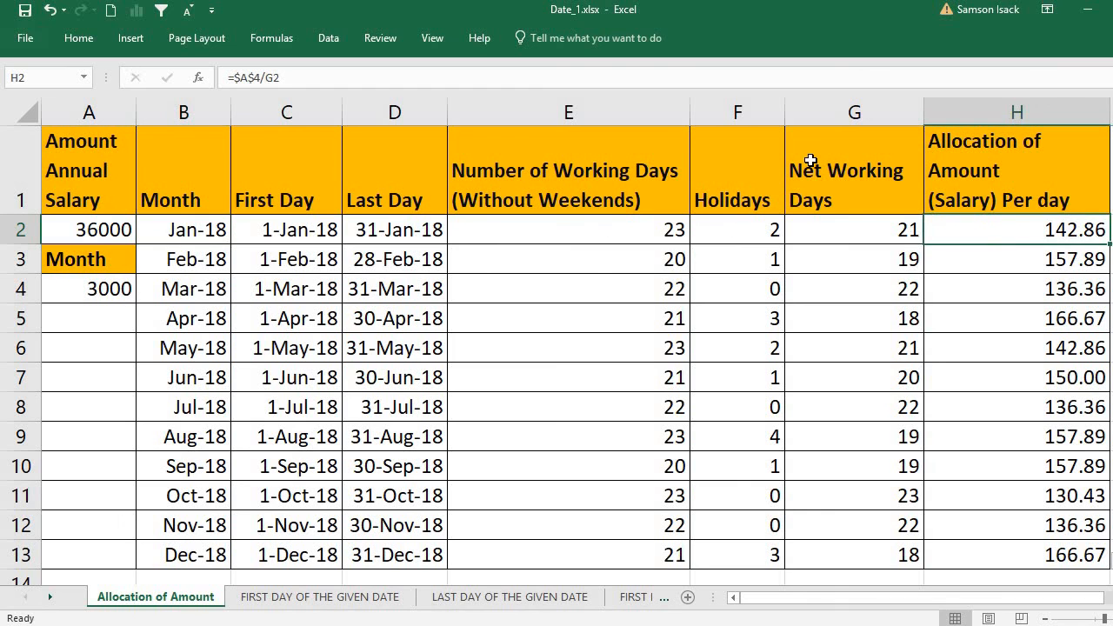
click(186, 228)
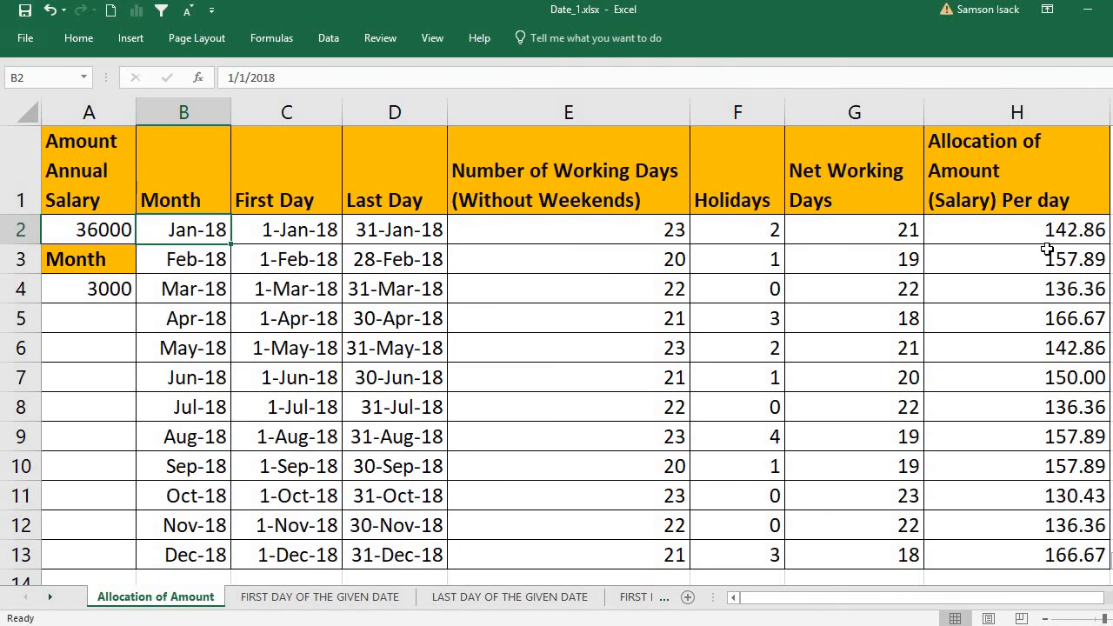
drag(1044, 233, 1059, 535)
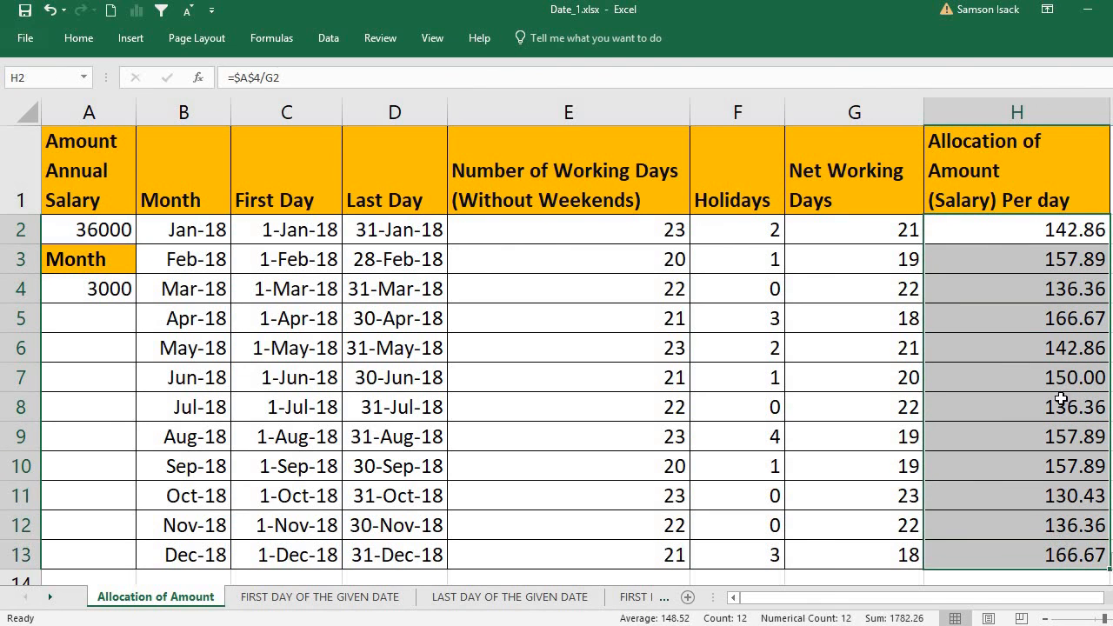
click(1052, 319)
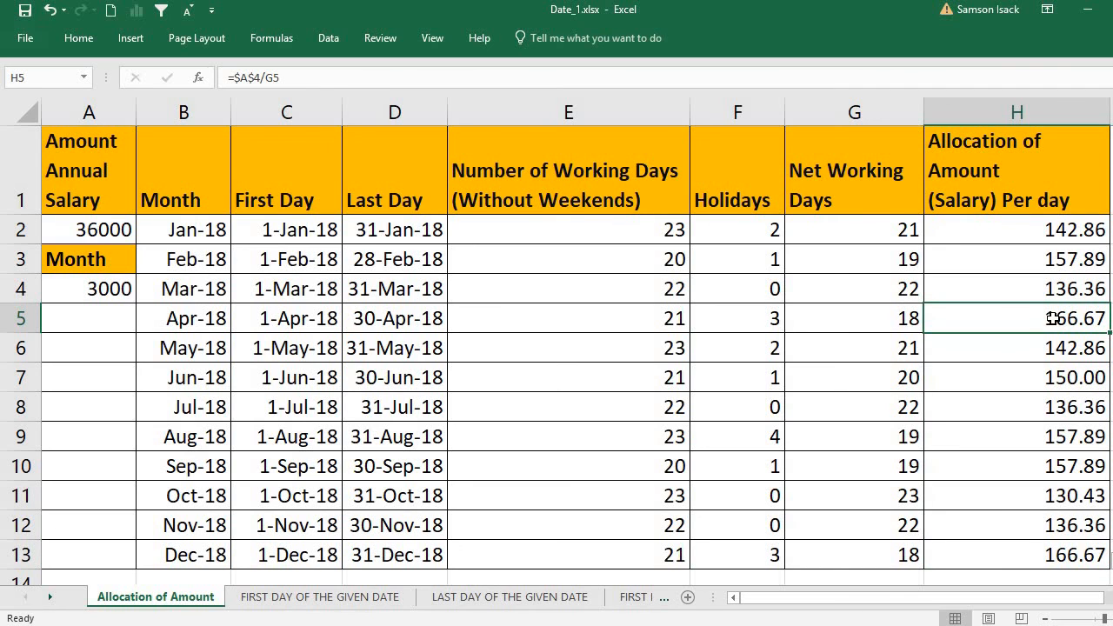
click(1037, 547)
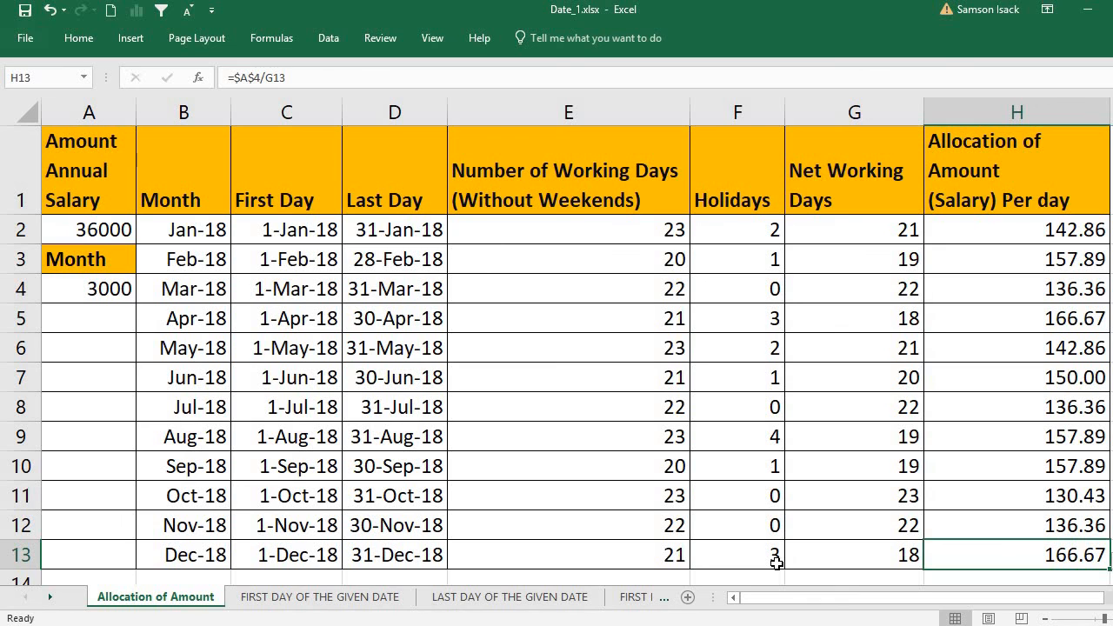
click(886, 555)
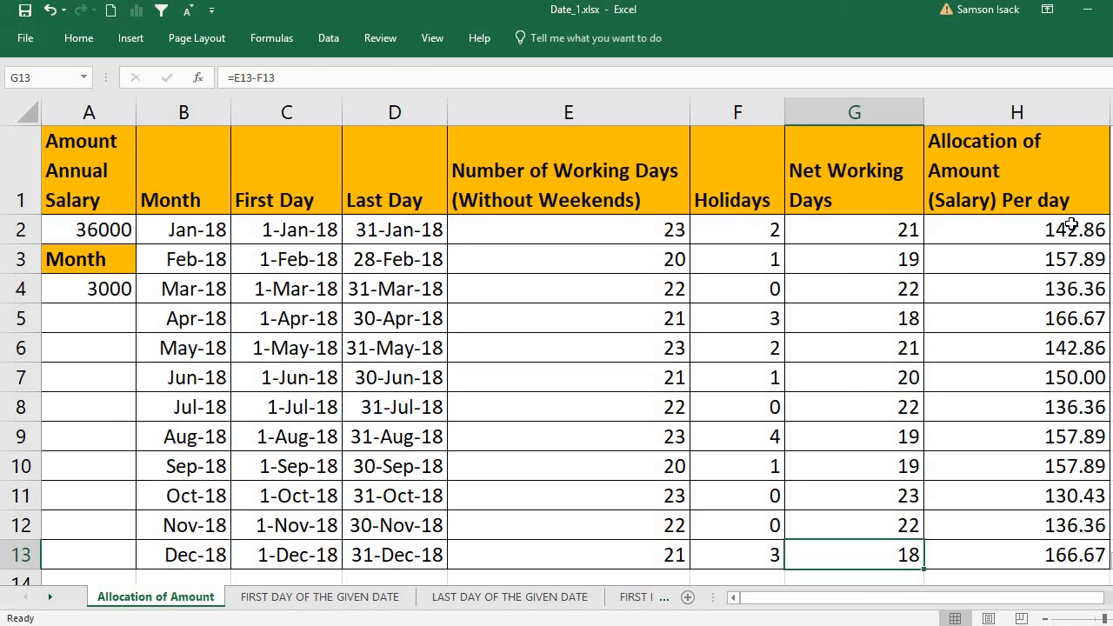
click(1089, 527)
click(1080, 496)
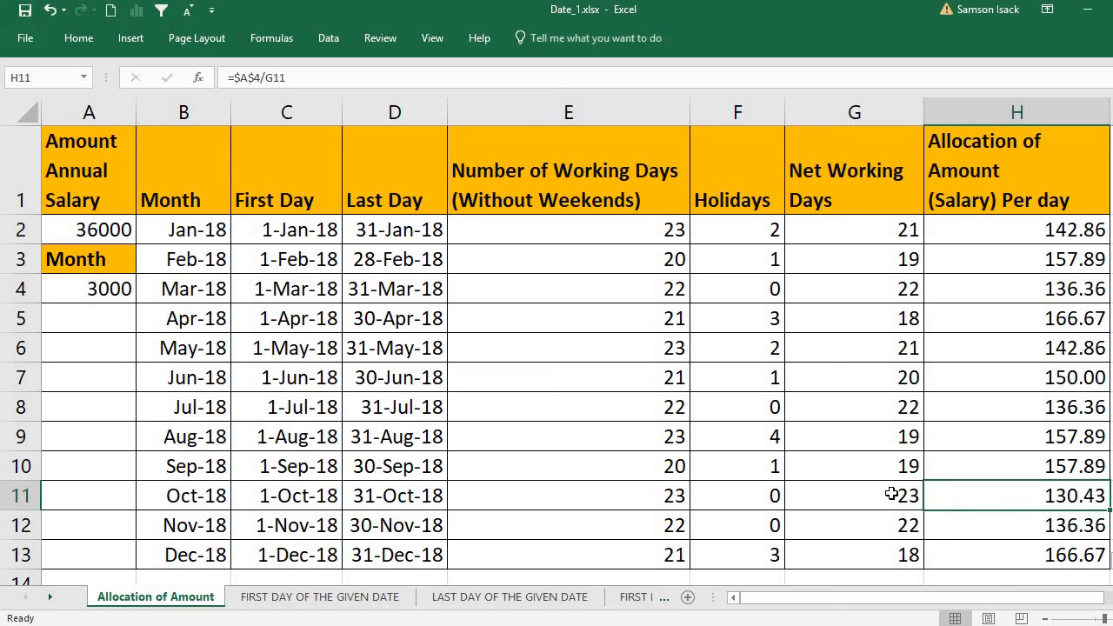
click(892, 493)
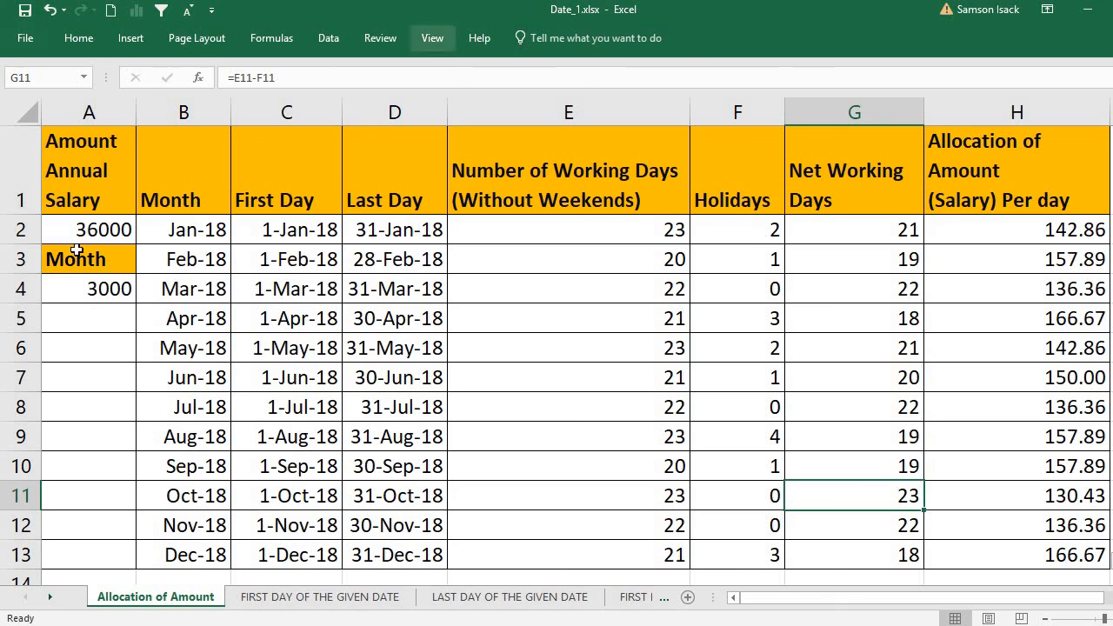
Step: Review the monthly salary formula in A4 and January's first day, last day, working days, holidays and net working days entries
click(103, 194)
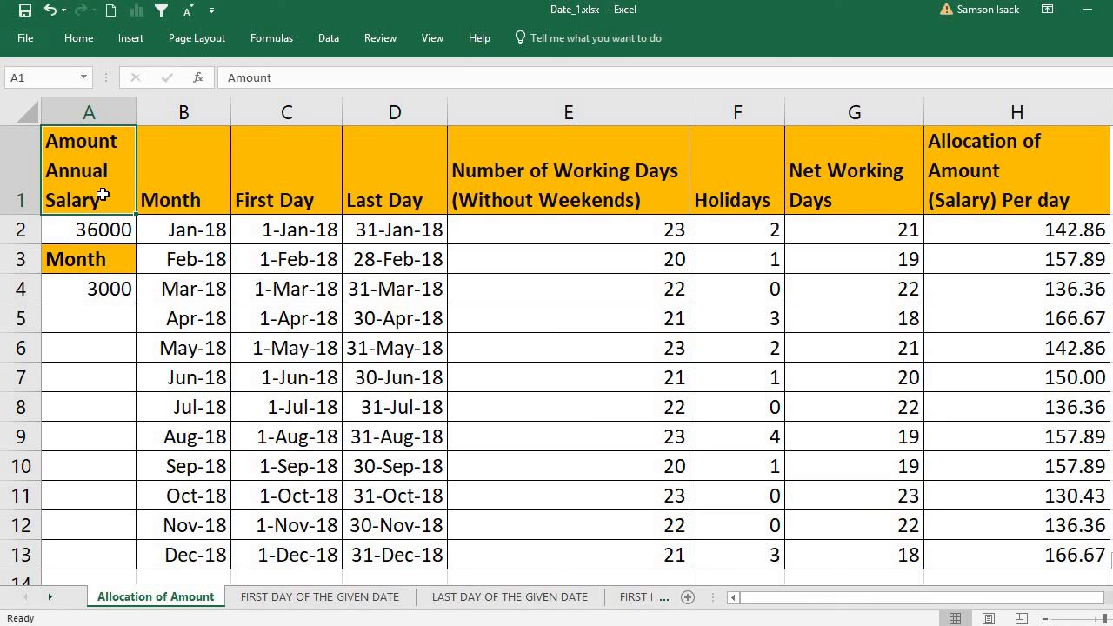
click(104, 281)
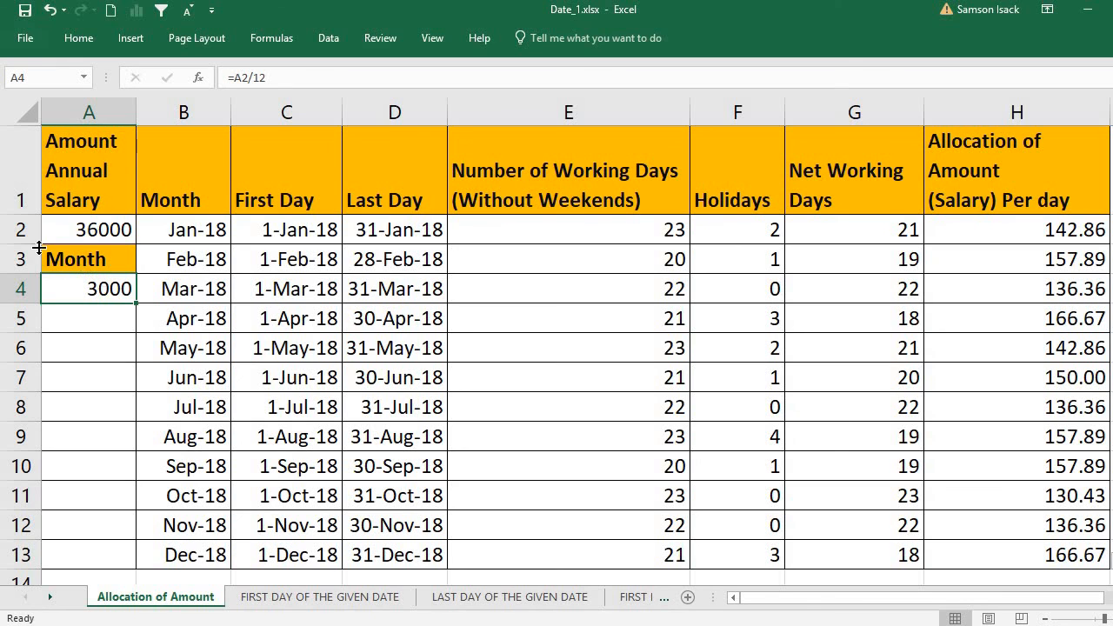
click(284, 228)
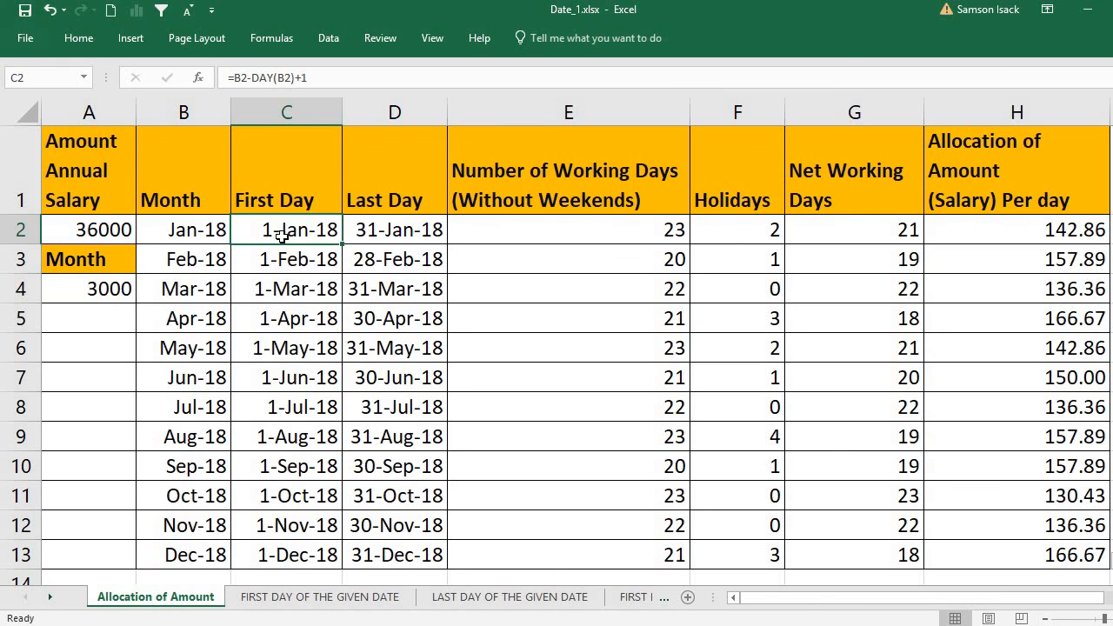
click(383, 229)
click(604, 230)
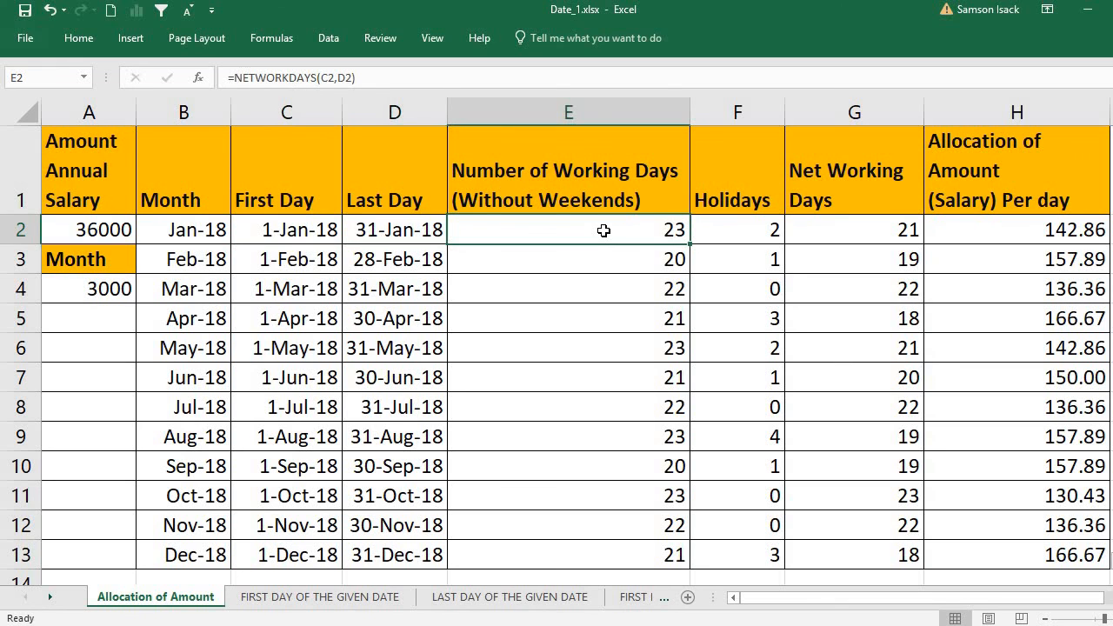
click(725, 230)
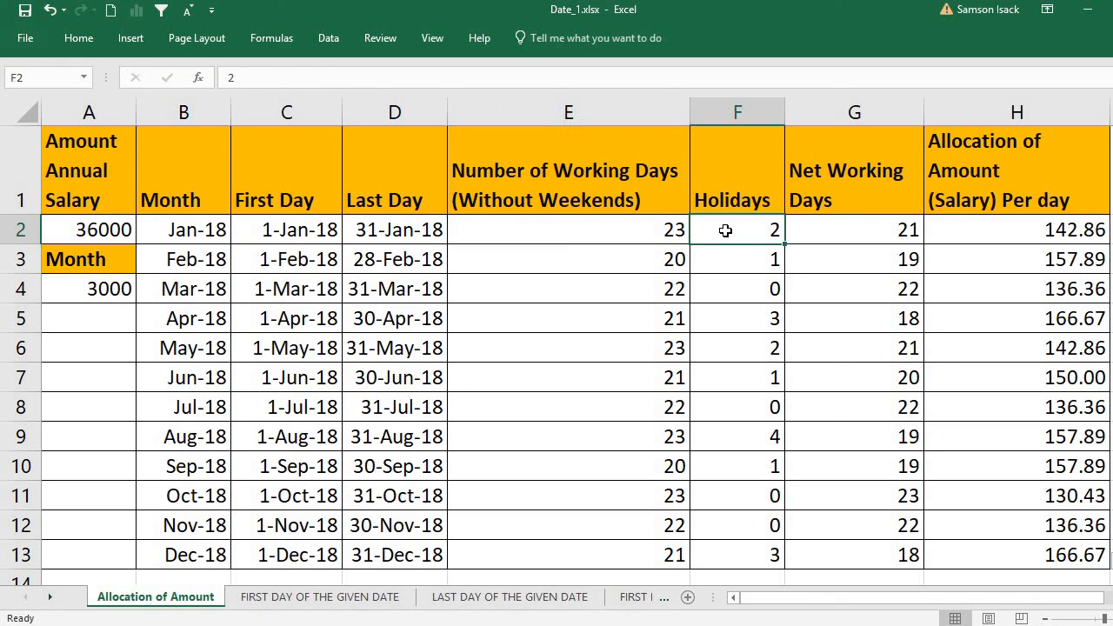
click(861, 225)
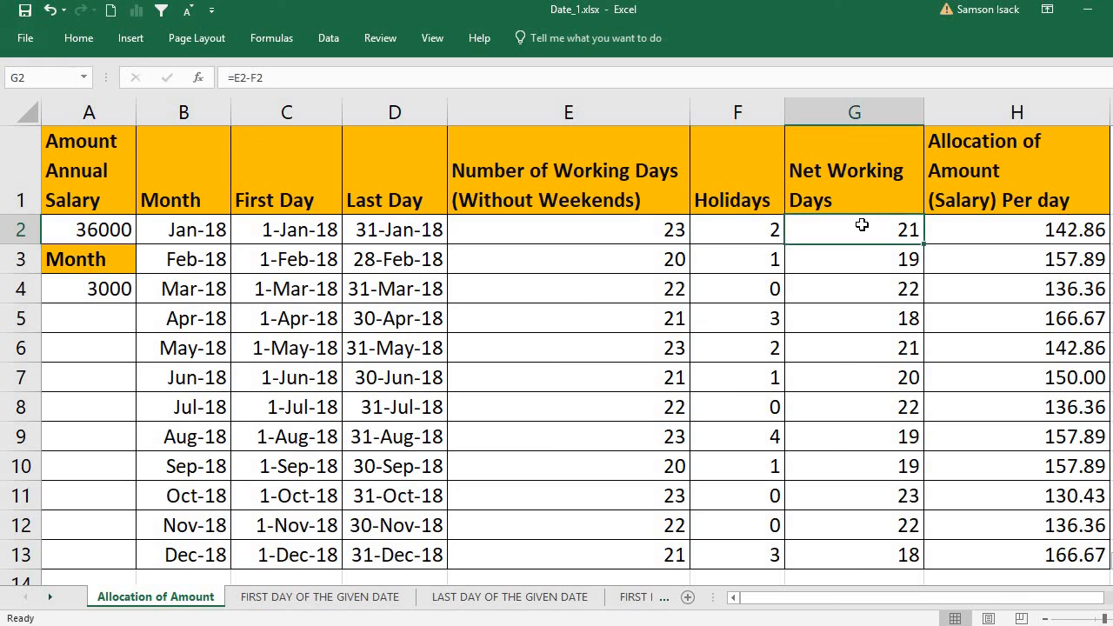
click(519, 228)
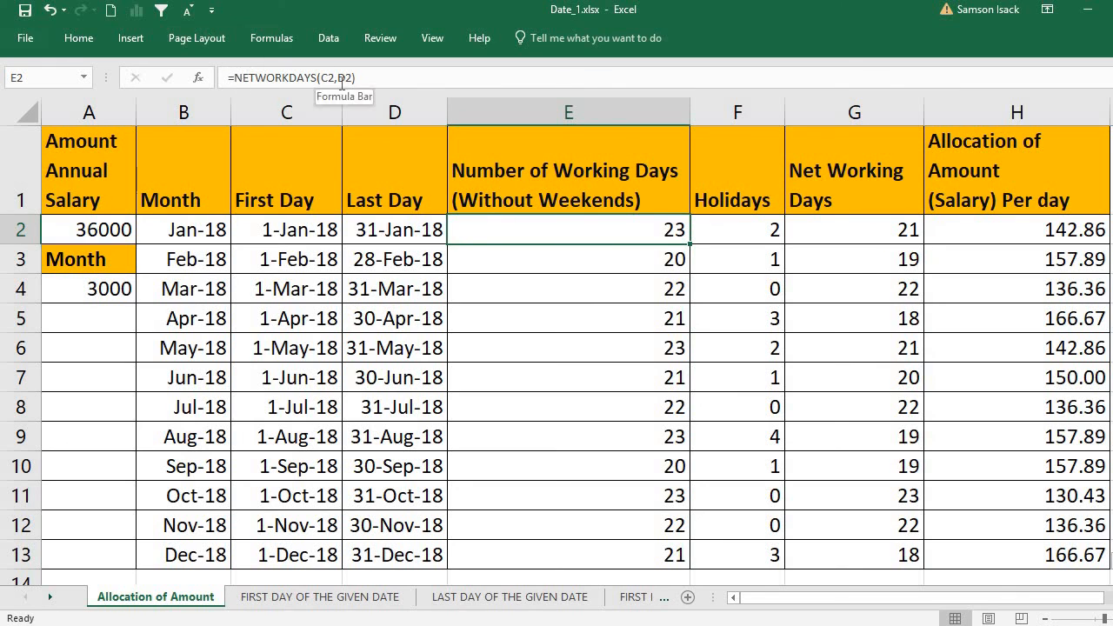
Step: Examine the arguments of January's NETWORKDAYS formula in E2, including its start date, end date and optional holidays, leaving the formula as is
click(352, 74)
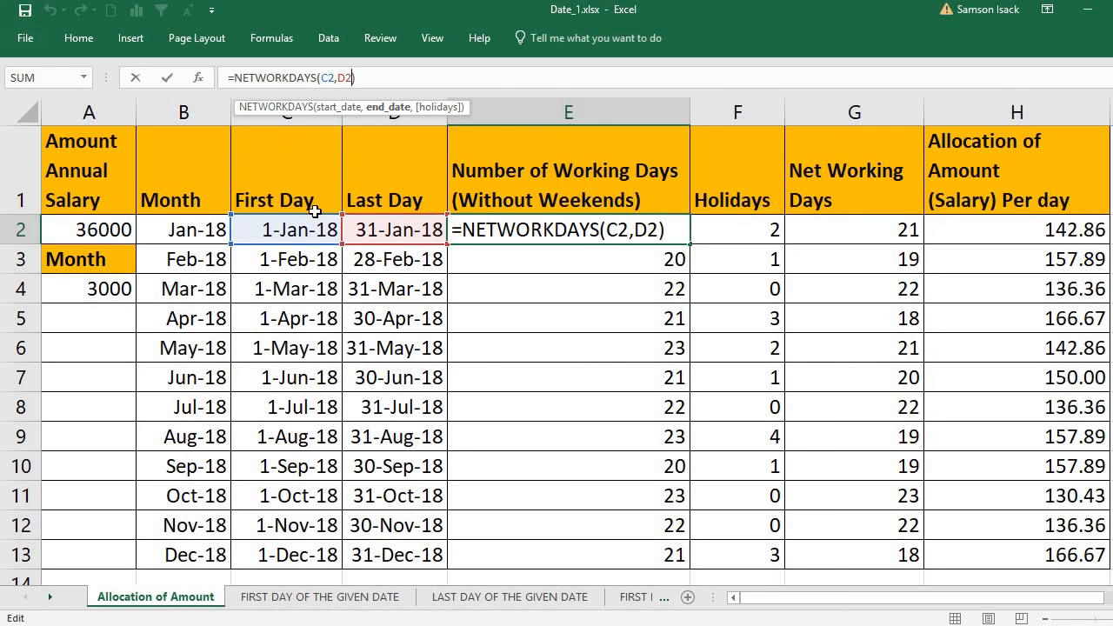
click(394, 71)
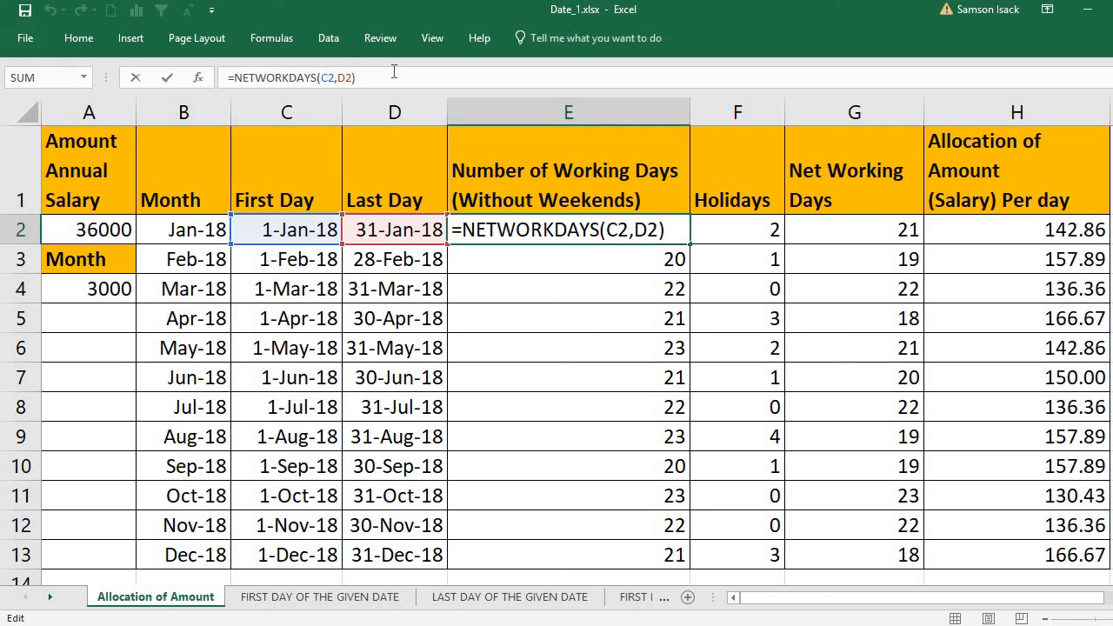
key(Return)
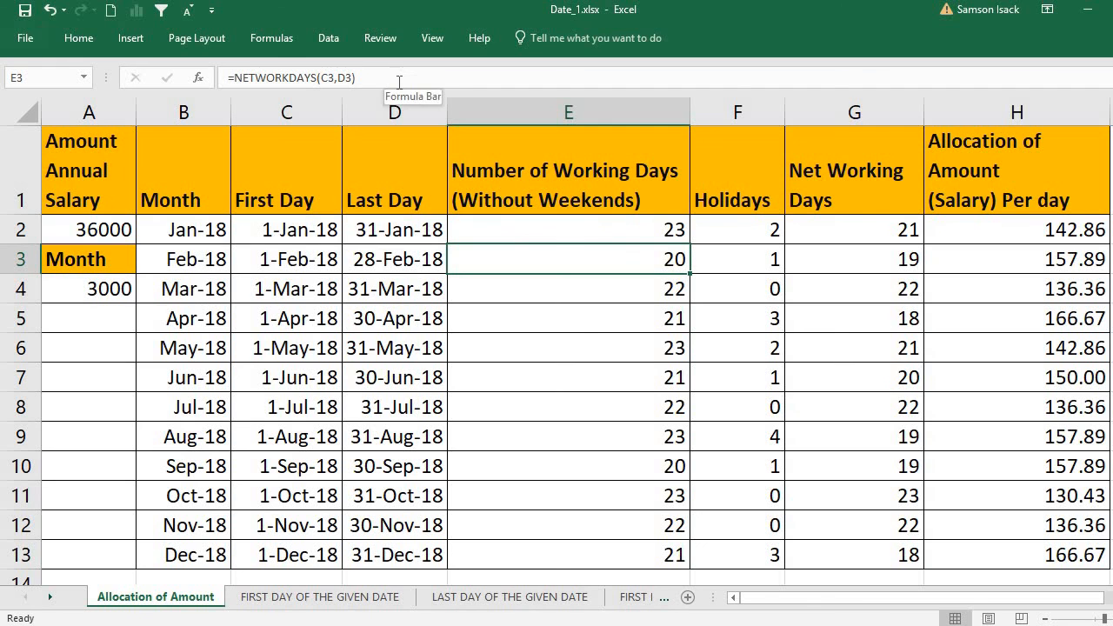
click(518, 230)
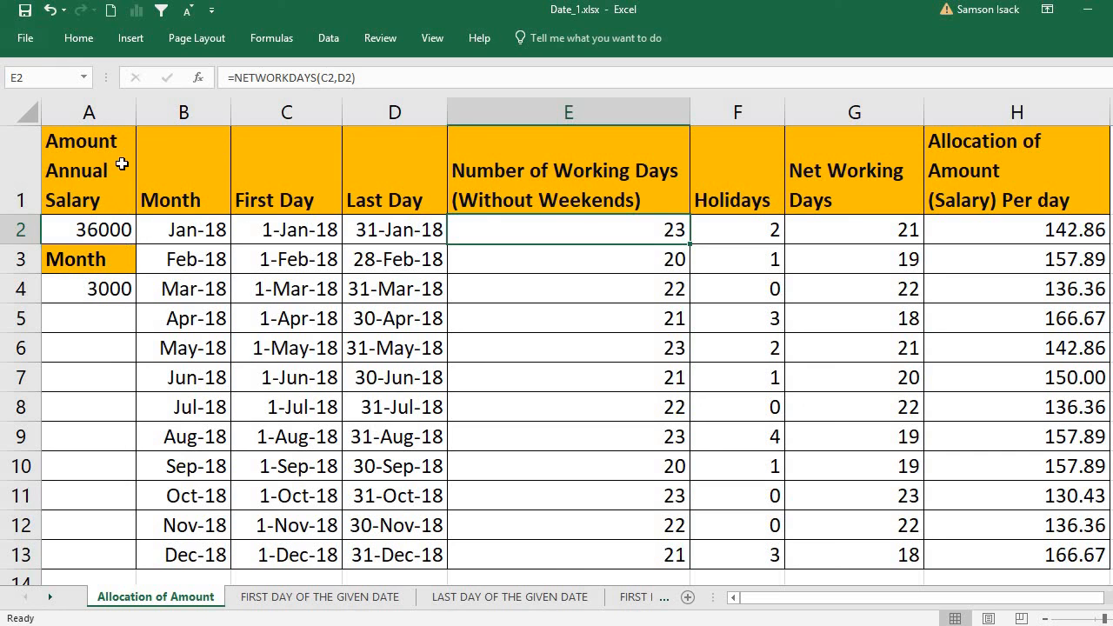
click(353, 76)
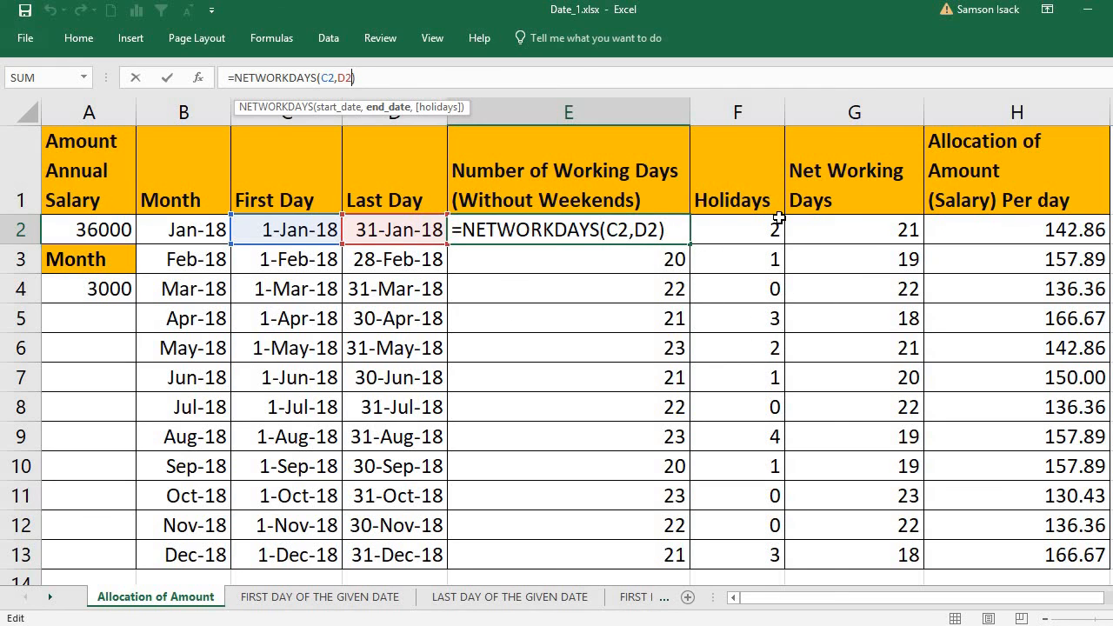
key(Return)
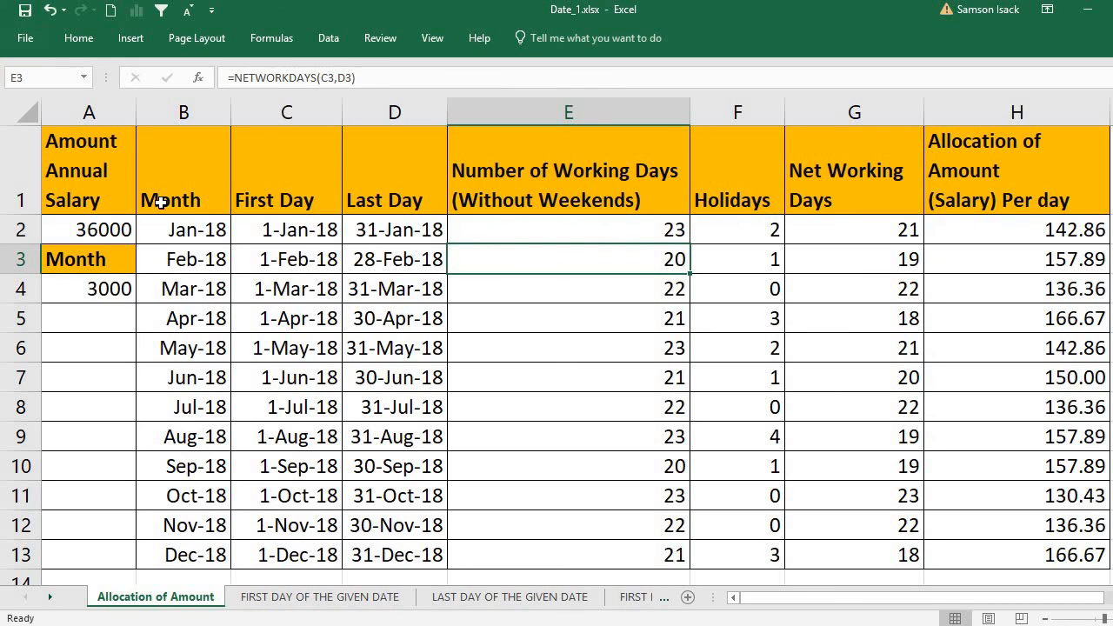
click(116, 180)
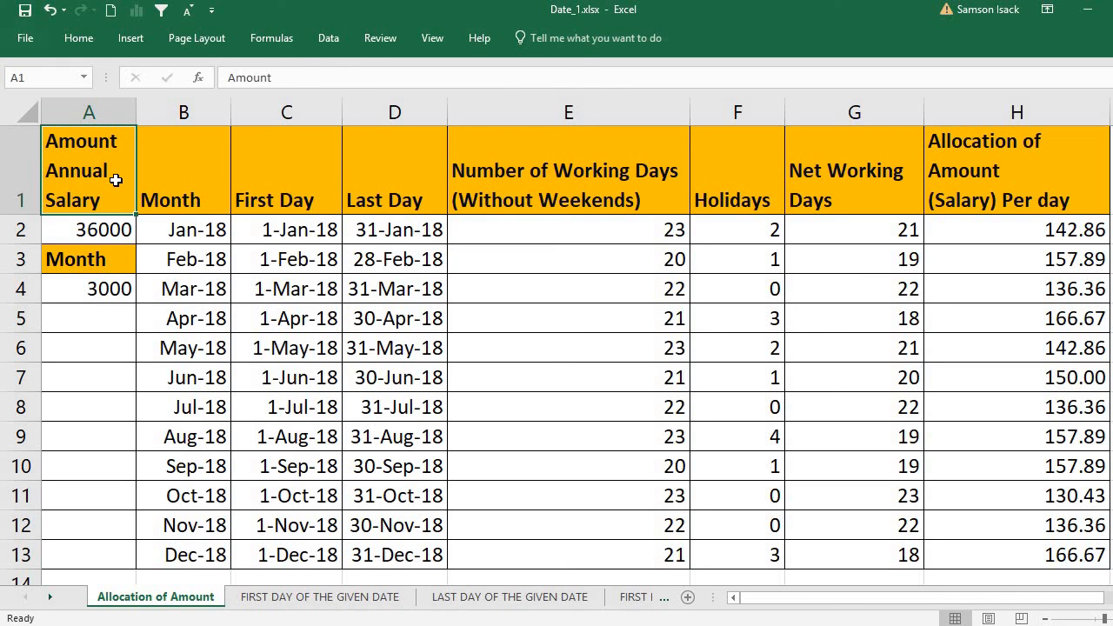